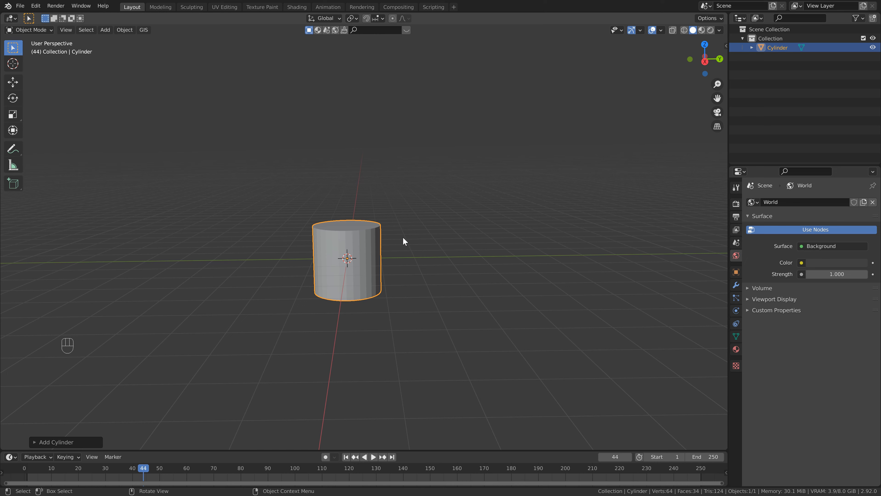
# Scale the cylinder by 1.4 on the X and Y axes, keeping its Z height locked
pyautogui.press('s')
pyautogui.hotkey('shift', 'z')
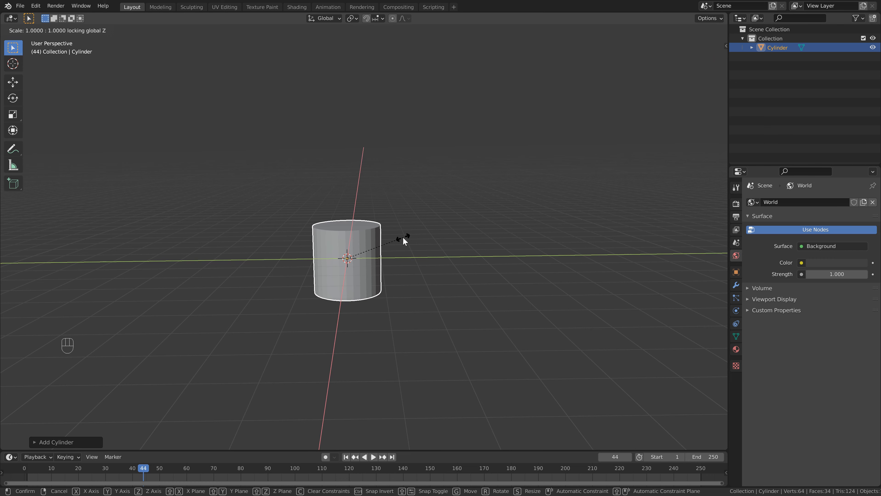
pyautogui.write('1.4')
pyautogui.press('Return')
# Stretch the cylinder into an oval by scaling it by 1.2 along the global X axis
pyautogui.moveTo(294, 182); pyautogui.dragTo(403, 224, button='middle')
pyautogui.scroll(2, 406, 224)
pyautogui.moveTo(526, 275)
pyautogui.mouseDown(button='middle')
pyautogui.moveTo(527, 267)
pyautogui.moveTo(408, 244)
pyautogui.mouseUp(button='middle')
pyautogui.scroll(-1, 408, 244)
pyautogui.press('s')
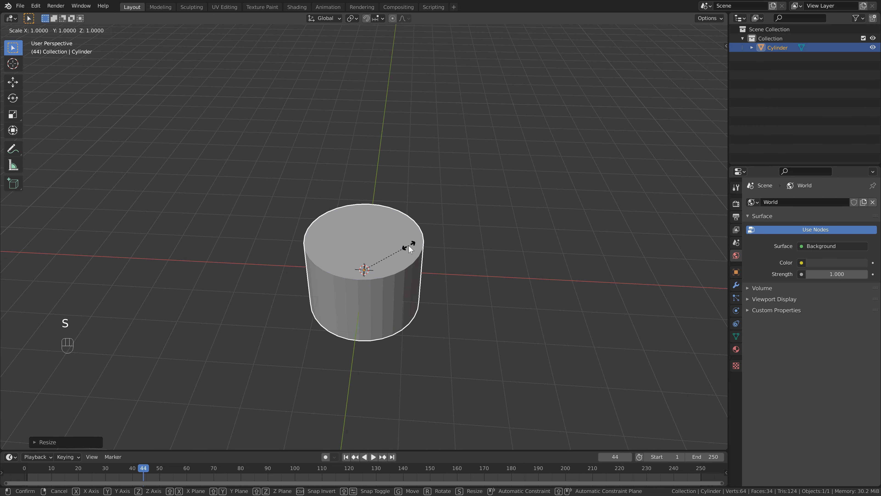
pyautogui.press('x')
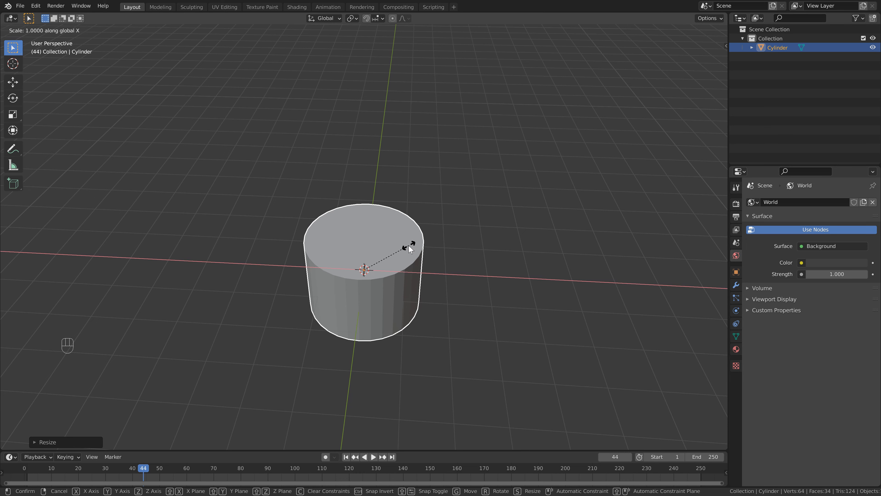
pyautogui.write('1.2')
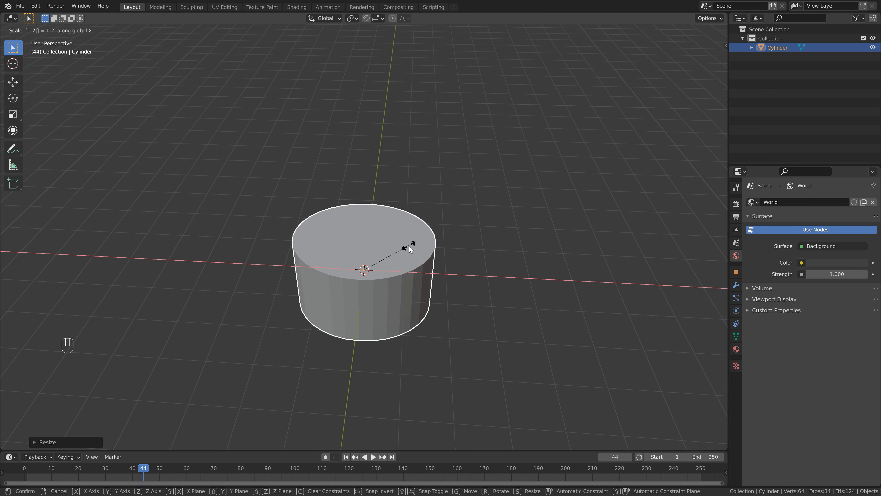
pyautogui.press('Return')
# Flatten the oval cylinder by scaling it by 0.6 along the Z axis, and save the file
pyautogui.moveTo(409, 244)
pyautogui.mouseDown(button='middle')
pyautogui.moveTo(421, 213)
pyautogui.moveTo(442, 252)
pyautogui.moveTo(459, 242)
pyautogui.mouseUp(button='middle')
pyautogui.press('s')
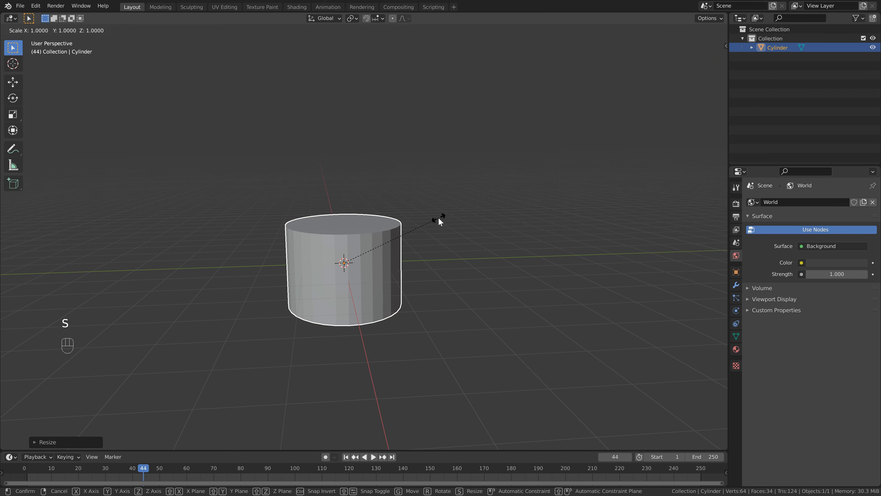
pyautogui.write('z')
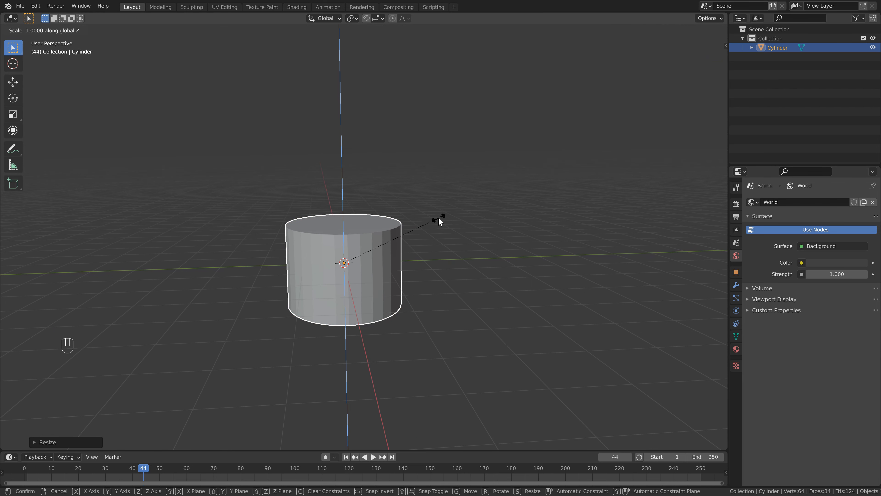
pyautogui.write('0.6')
pyautogui.press('Return')
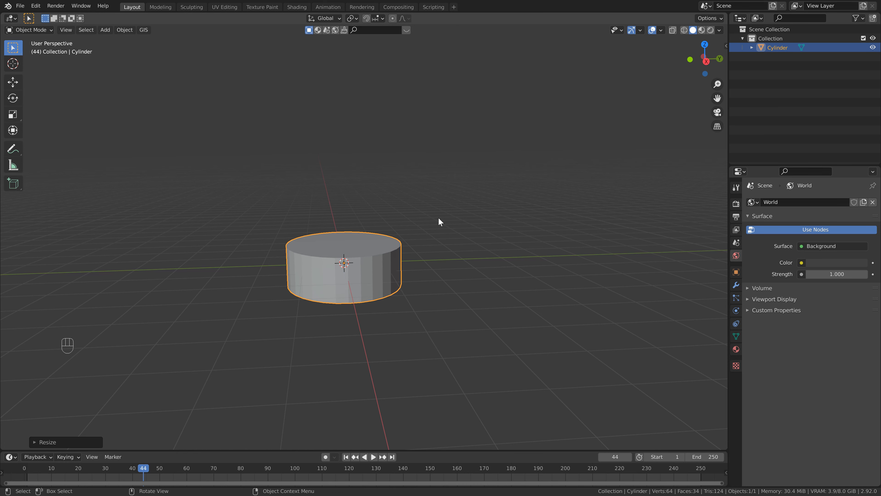
pyautogui.scroll(2, 399, 257)
pyautogui.hotkey('ctrl', 's')
# In Edit Mode, select the cylinder's top edge loop, inset the top face about 0.14 m and extrude it downward into a shallow recess
pyautogui.press('Tab')
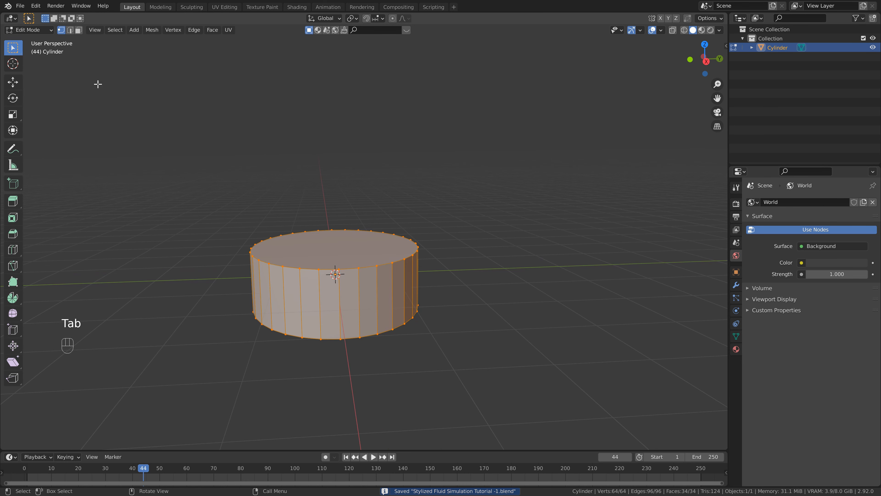
pyautogui.click(41, 33)
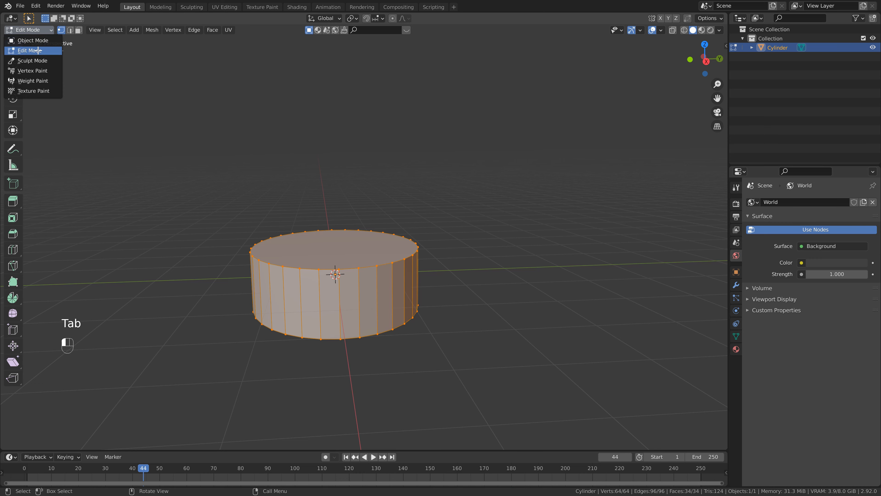
pyautogui.moveTo(333, 211); pyautogui.dragTo(312, 216, button='middle')
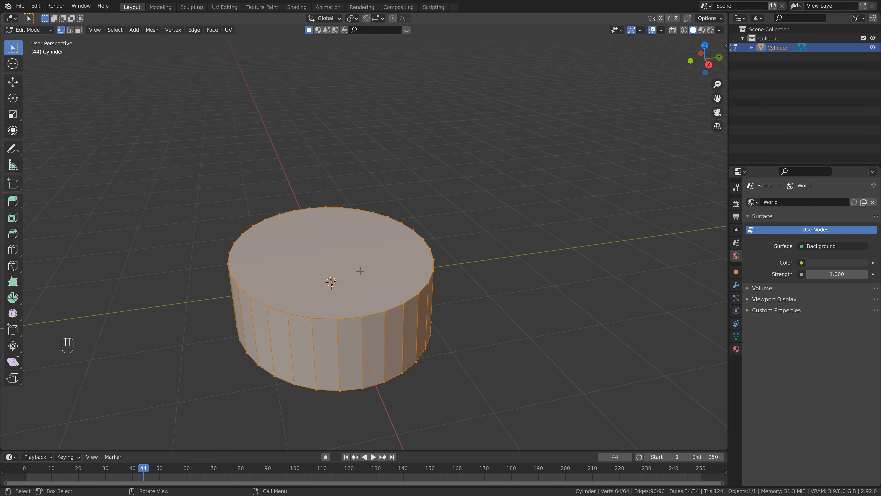
pyautogui.click(419, 236)
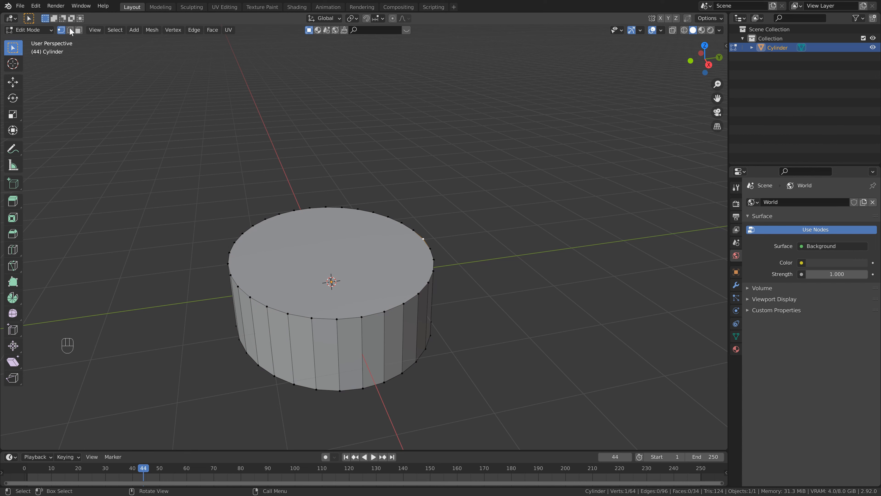
pyautogui.keyDown('alt'); pyautogui.click(424, 288); pyautogui.keyUp('alt')
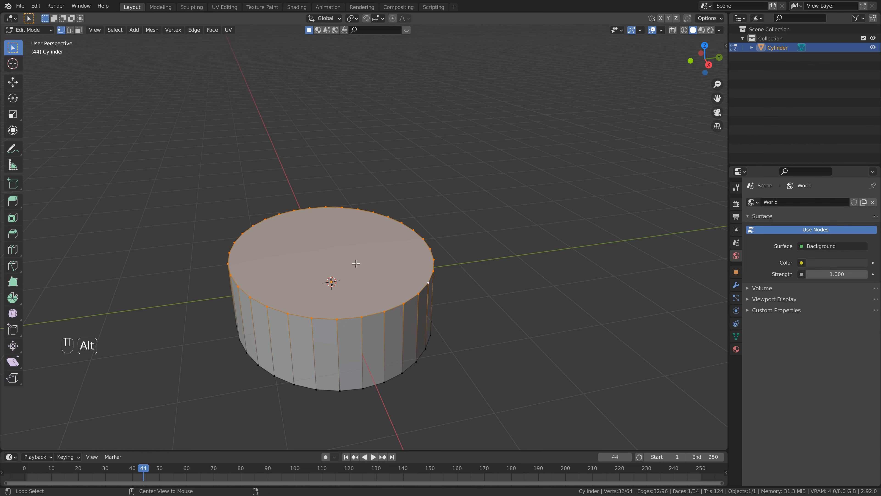
pyautogui.moveTo(474, 185); pyautogui.dragTo(493, 192, button='middle')
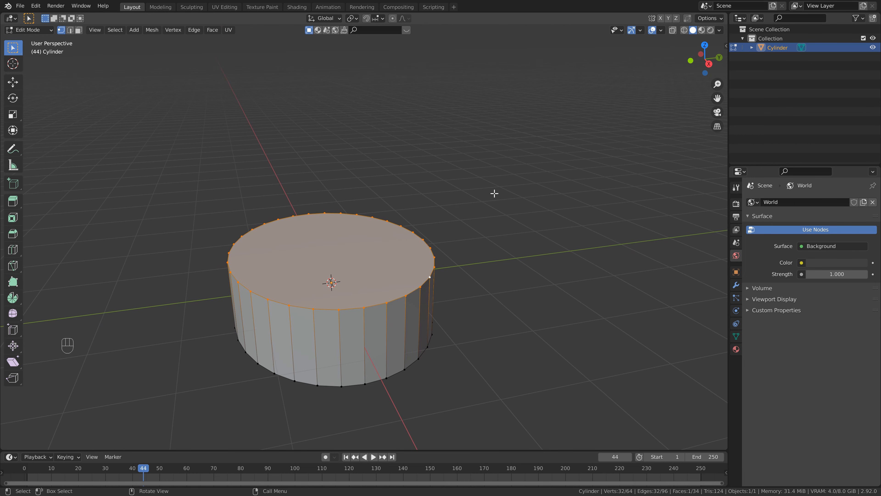
pyautogui.press('i')
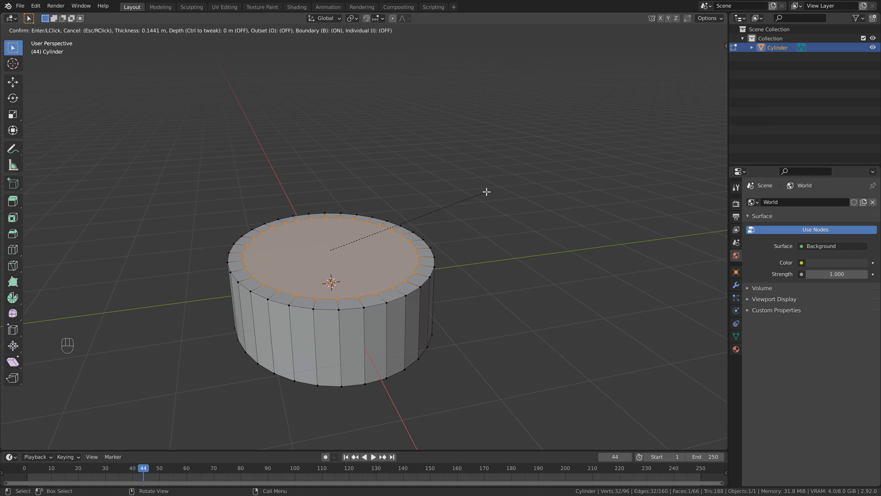
pyautogui.click(485, 191)
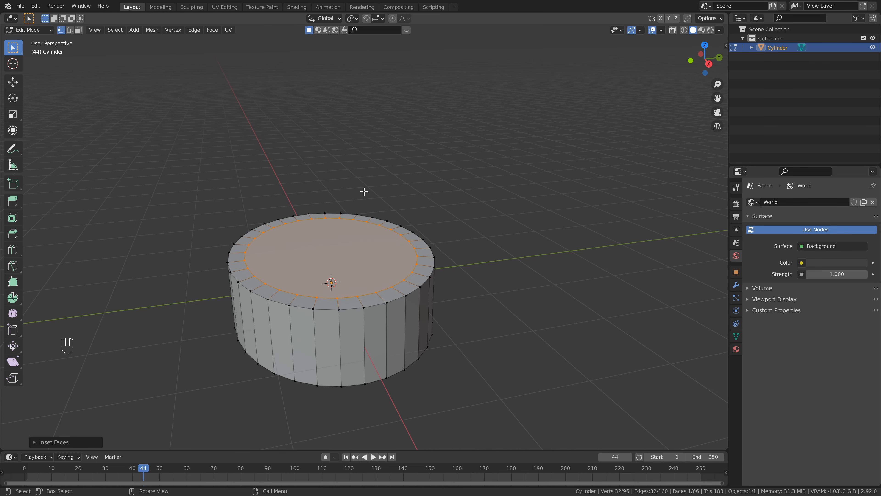
pyautogui.press('e')
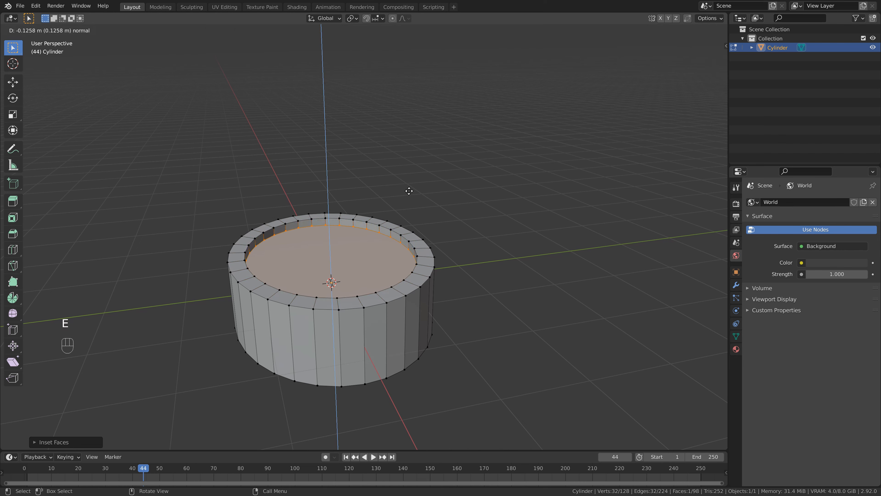
pyautogui.click(409, 193)
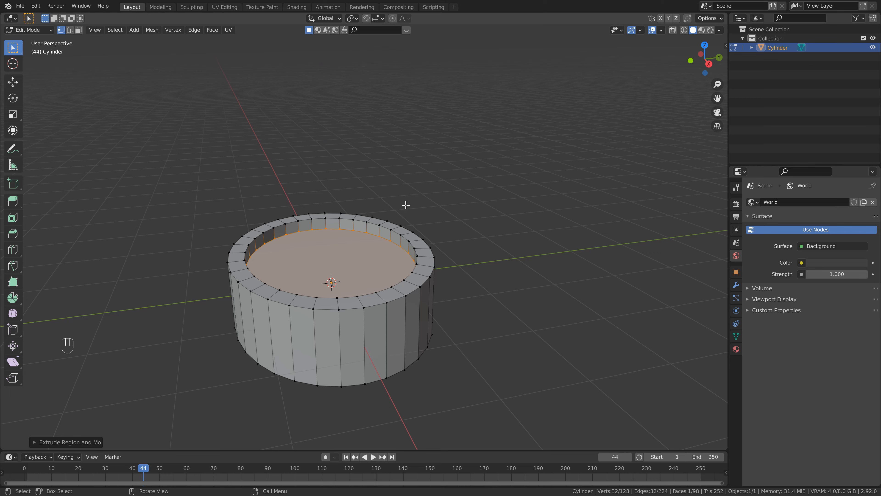
# Extrude the recess floor in place with zero offset and, with X-ray on, scale it outward by about 1.09 to undercut the rim
pyautogui.press('e')
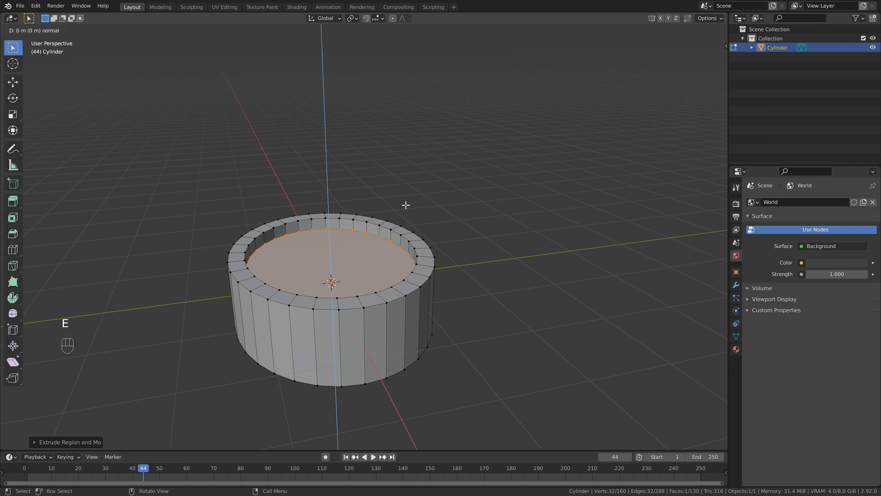
pyautogui.click(406, 204)
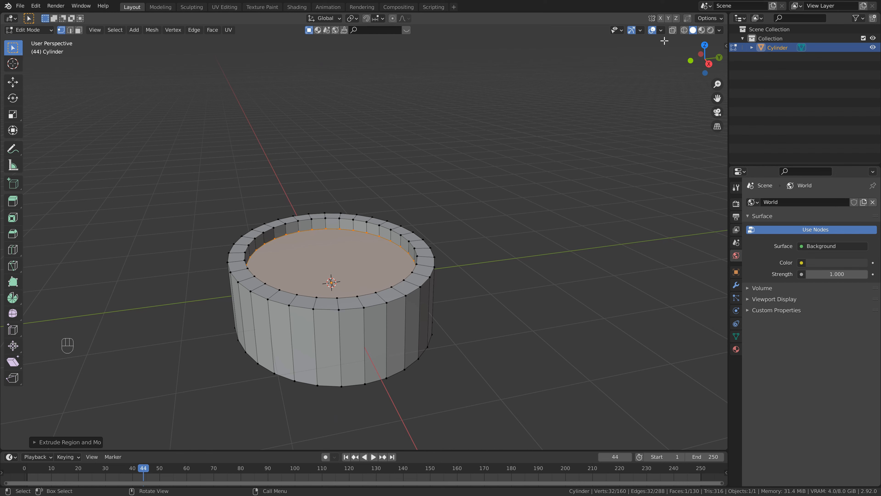
pyautogui.click(673, 32)
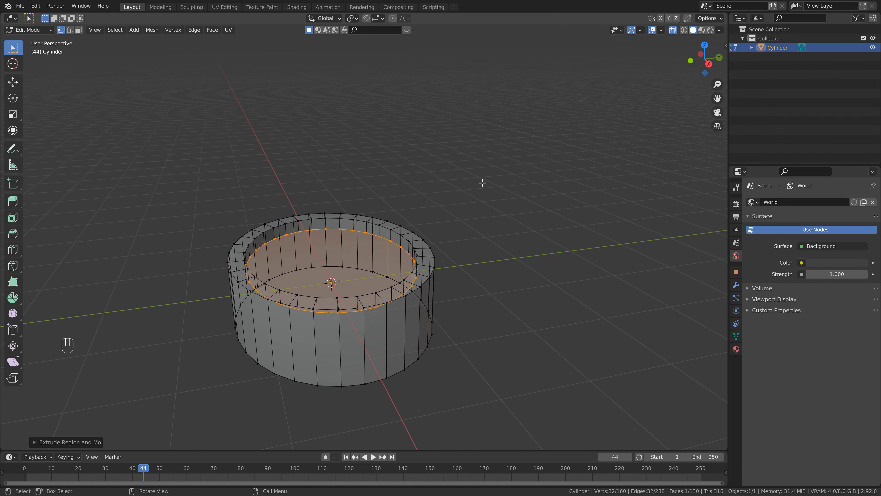
pyautogui.press('s')
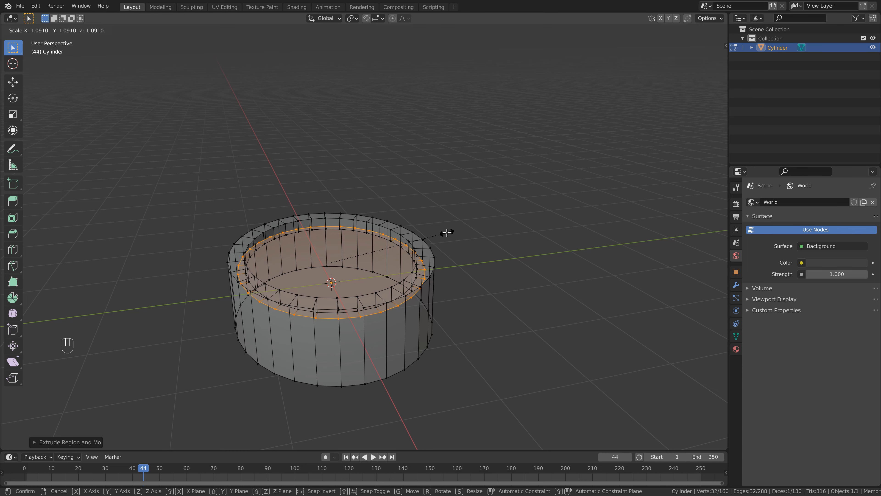
pyautogui.click(446, 232)
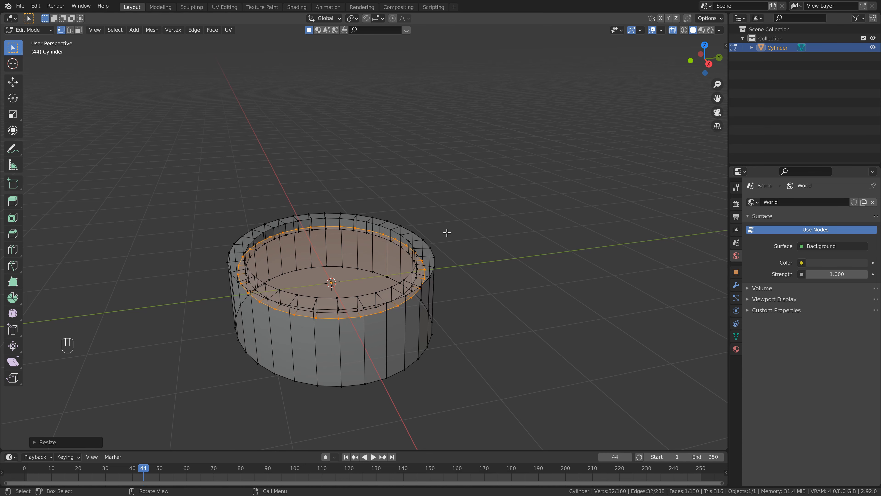
pyautogui.press('KP_7')
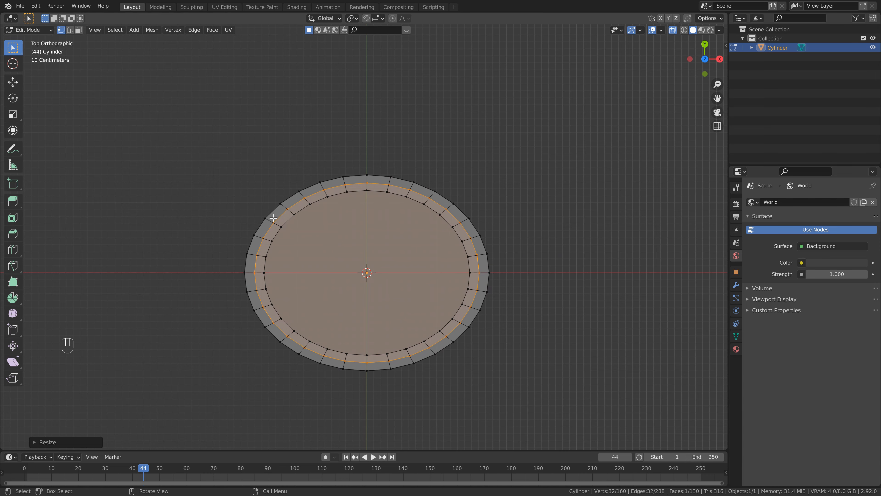
# Extrude the widened recess floor downward to just above the cylinder's base, and turn X-ray off
pyautogui.moveTo(275, 221); pyautogui.dragTo(465, 177, button='middle')
pyautogui.press('e')
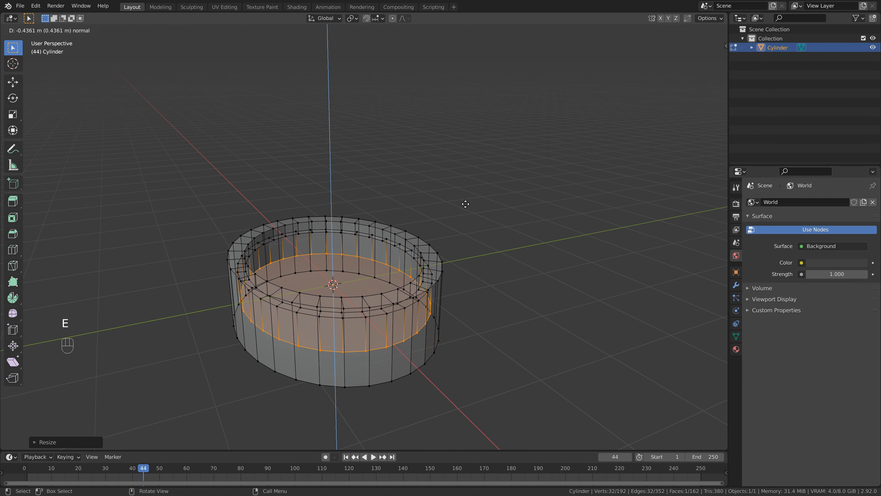
pyautogui.click(471, 215)
pyautogui.press('1')
pyautogui.press('KP_3')
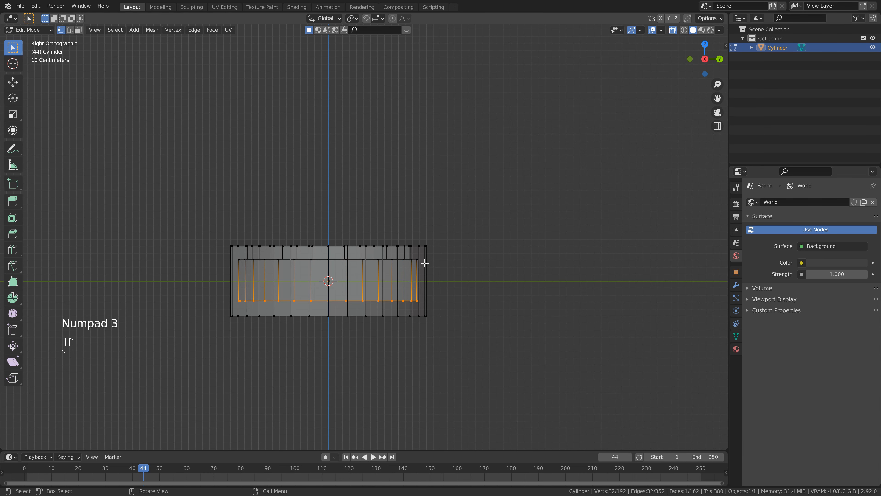
pyautogui.moveTo(405, 275); pyautogui.dragTo(464, 296, button='middle')
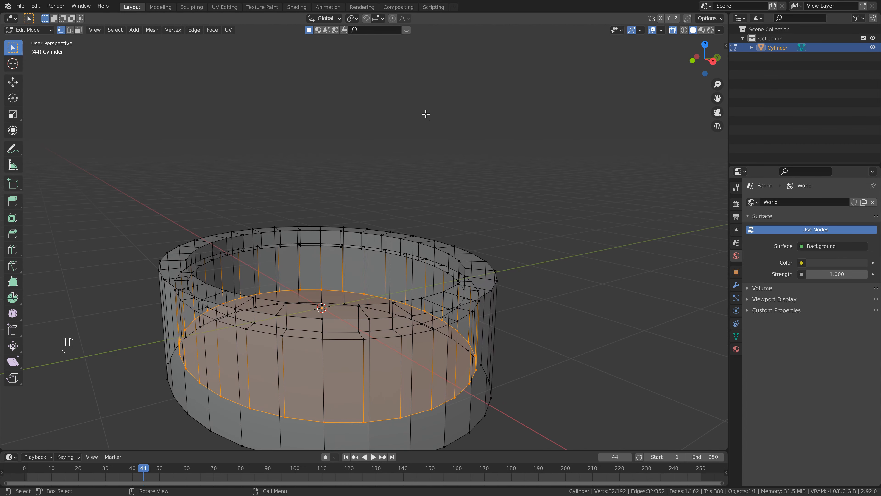
pyautogui.scroll(-1, 426, 115)
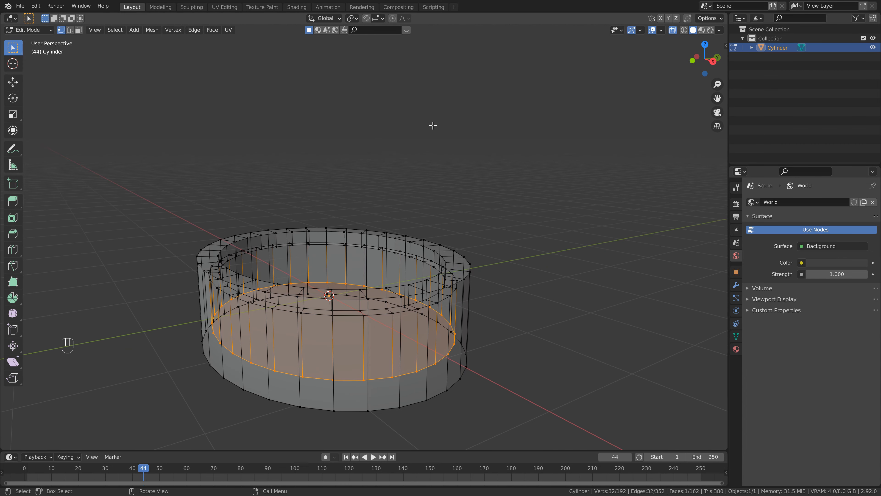
pyautogui.click(672, 30)
pyautogui.moveTo(421, 187)
pyautogui.mouseDown(button='middle')
pyautogui.moveTo(405, 208)
pyautogui.moveTo(358, 163)
pyautogui.moveTo(390, 150)
pyautogui.moveTo(415, 193)
pyautogui.mouseUp(button='middle')
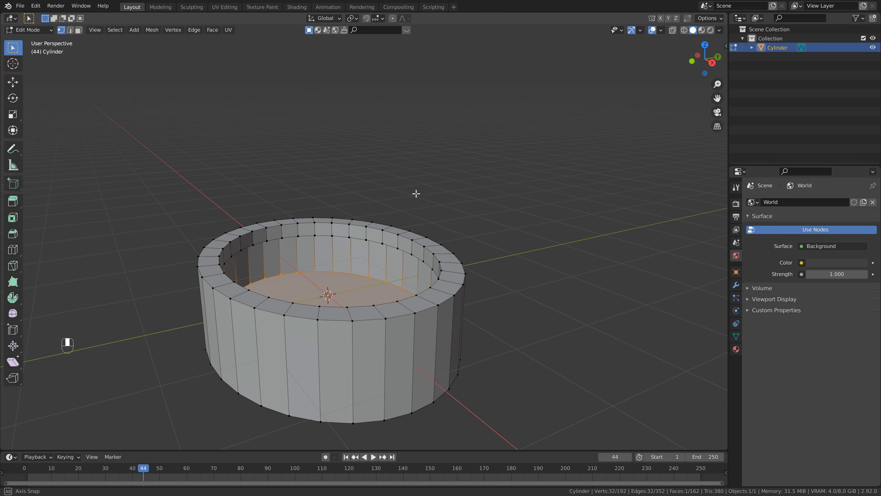
# Try a Subdivision Surface modifier on the hollowed cylinder in Object Mode, and remove it
pyautogui.press('Tab')
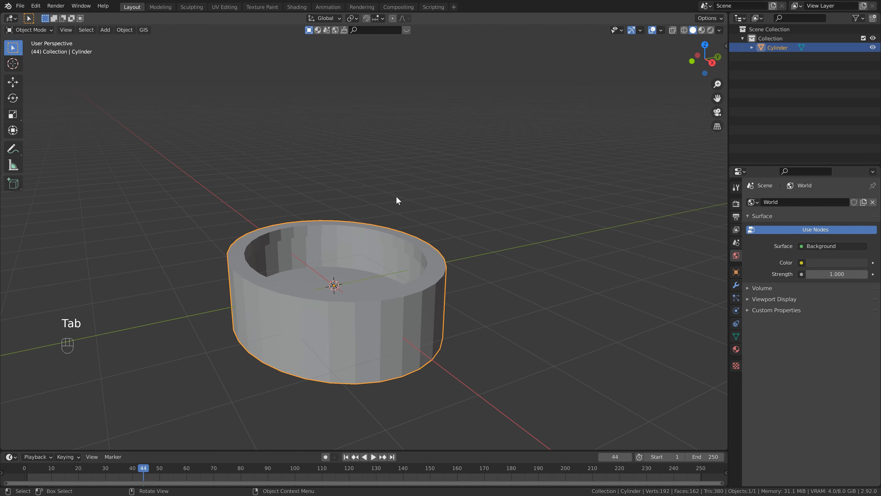
pyautogui.click(736, 284)
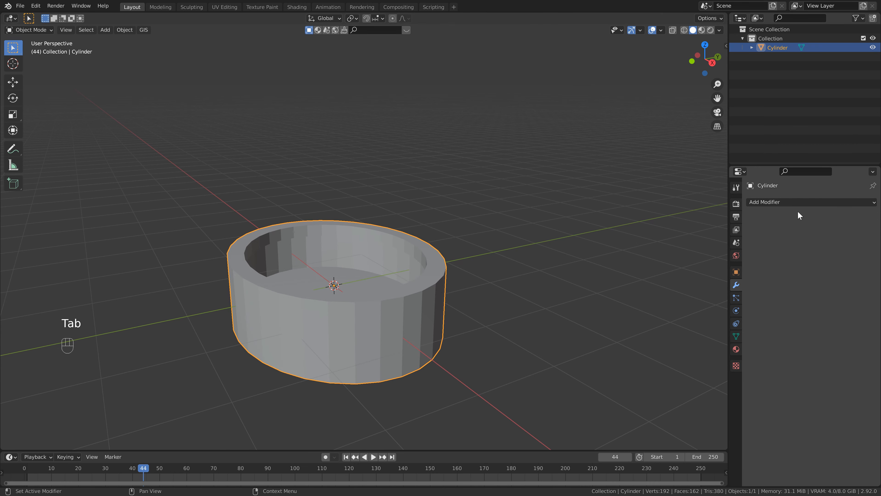
pyautogui.click(798, 202)
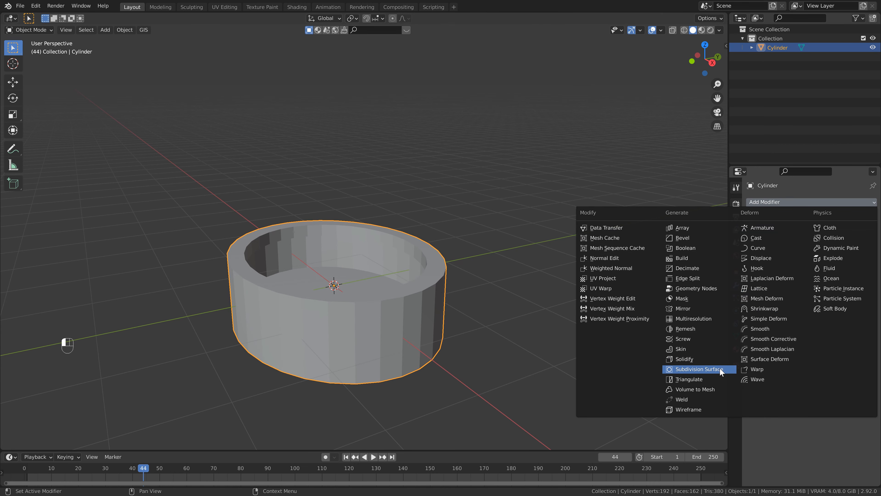
pyautogui.click(707, 369)
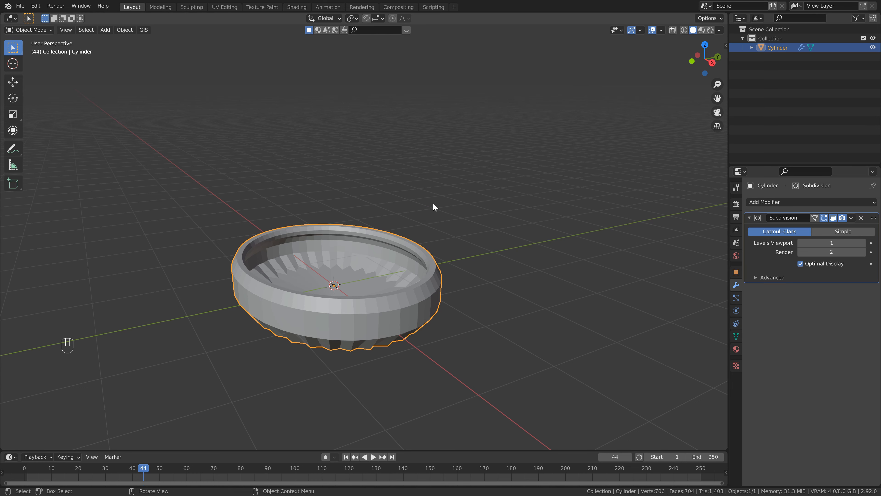
pyautogui.click(860, 218)
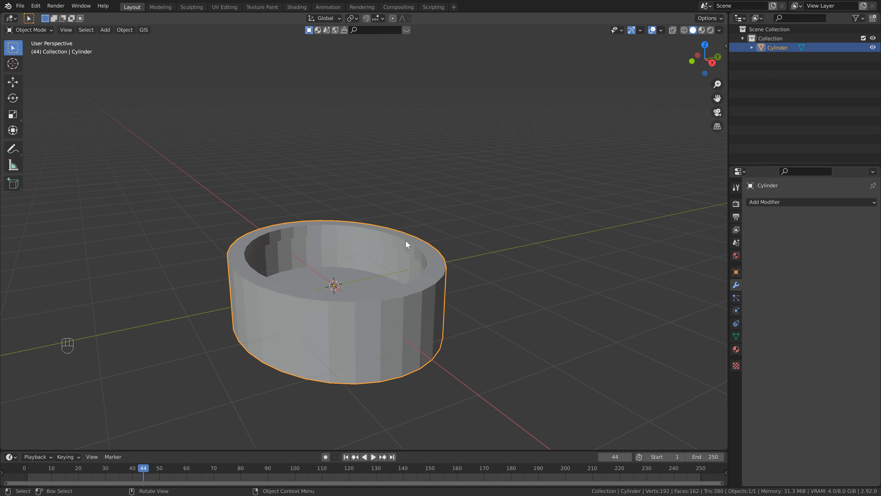
# In Edit Mode, add a horizontal loop cut around the outer wall and slide it up close to the top rim
pyautogui.press('Tab')
pyautogui.scroll(1, 382, 259)
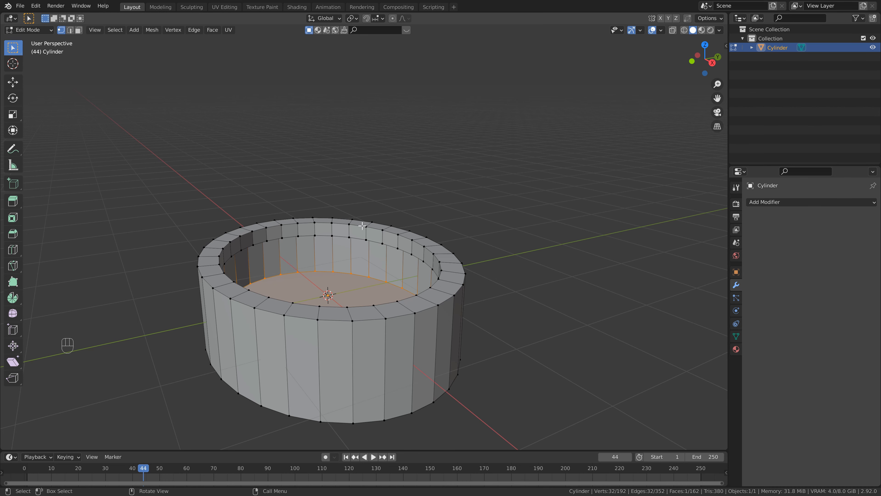
pyautogui.moveTo(461, 302); pyautogui.dragTo(413, 306, button='middle')
pyautogui.hotkey('ctrl', 'r')
pyautogui.click(414, 308)
pyautogui.click(418, 256)
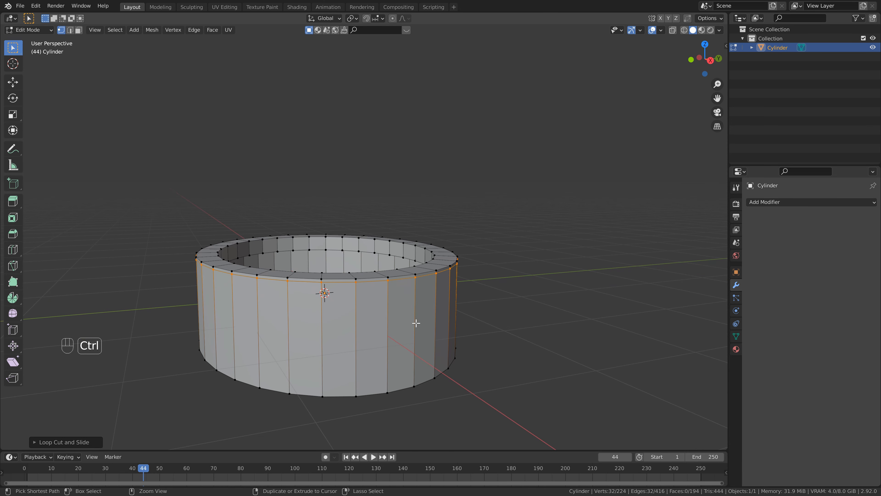
# Add a horizontal loop cut around the outer wall and slide it down close to the base edge
pyautogui.hotkey('ctrl', 'r')
pyautogui.click(415, 322)
pyautogui.click(420, 373)
pyautogui.moveTo(409, 341); pyautogui.dragTo(414, 359, button='middle')
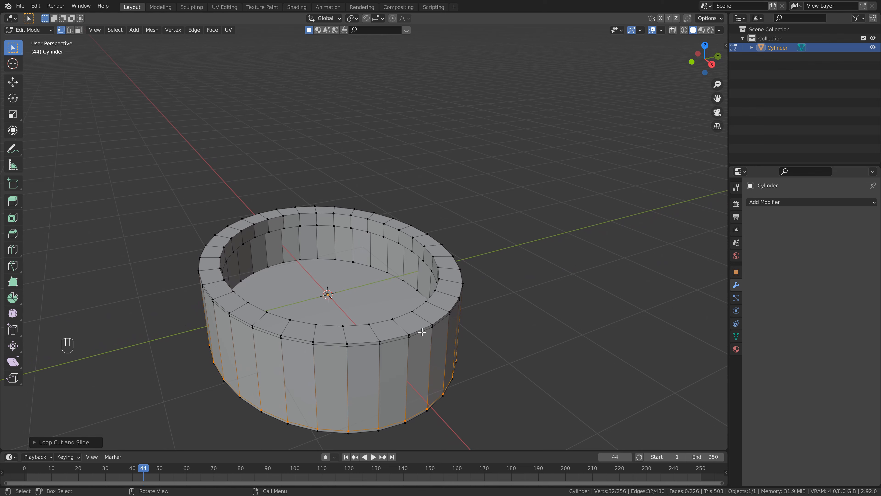
# Add two loop cuts around the flat top of the rim, one close to its inner edge and one close to its outer edge
pyautogui.hotkey('ctrl', 'r')
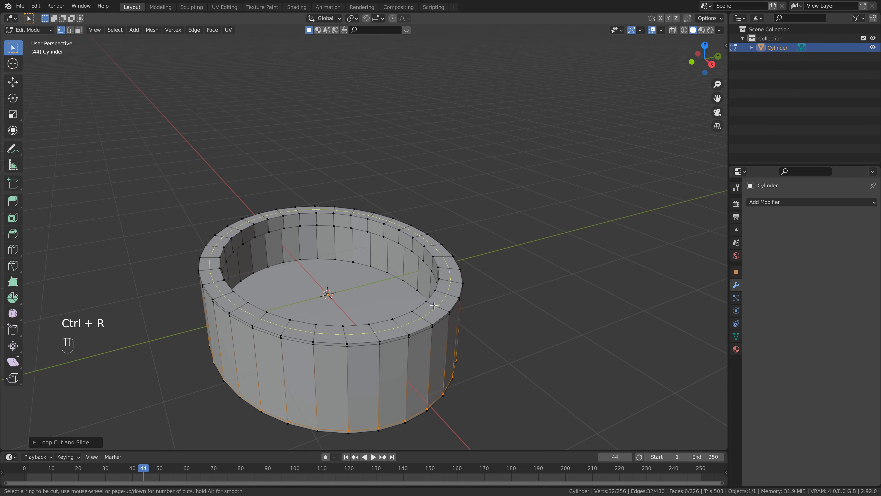
pyautogui.click(433, 304)
pyautogui.click(430, 304)
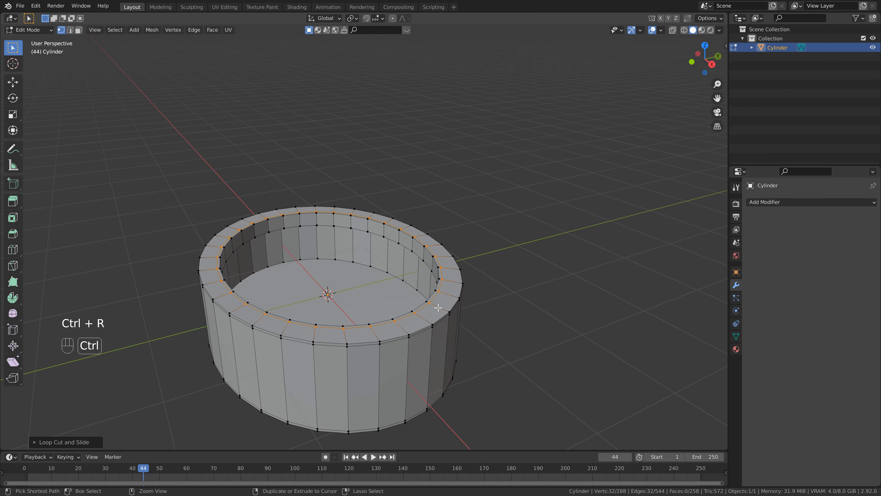
pyautogui.hotkey('ctrl', 'r')
pyautogui.click(434, 307)
pyautogui.click(445, 310)
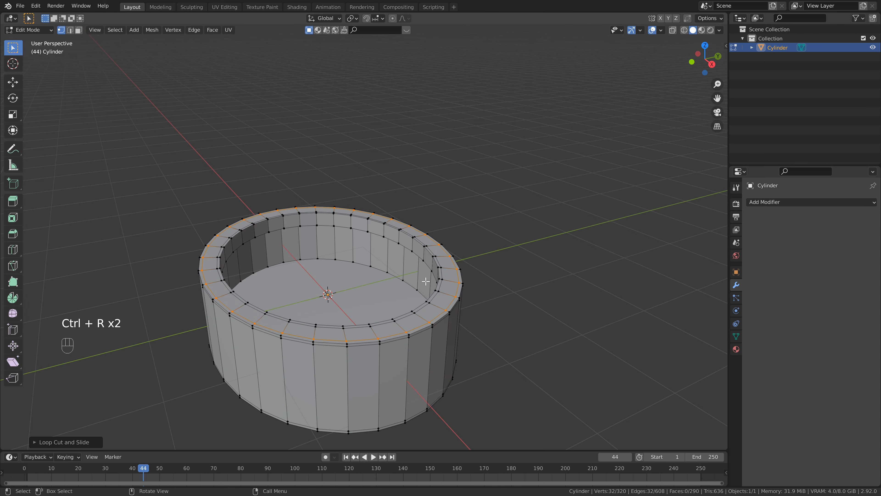
# Add two loop cuts around the inner face of the rim lip, one near its upper edge and one near its lower edge
pyautogui.moveTo(445, 310); pyautogui.dragTo(433, 288, button='middle')
pyautogui.scroll(3, 426, 271)
pyautogui.hotkey('ctrl', 'r')
pyautogui.click(416, 246)
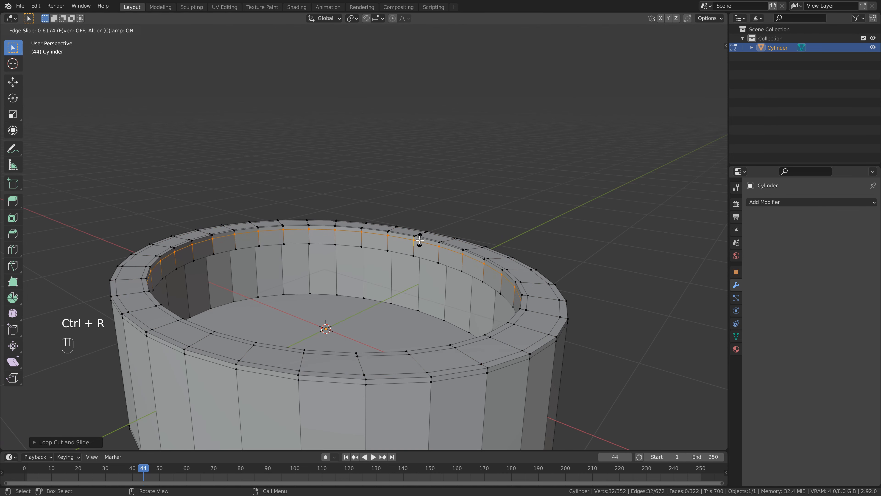
pyautogui.click(415, 247)
pyautogui.hotkey('ctrl', 'r')
pyautogui.click(414, 249)
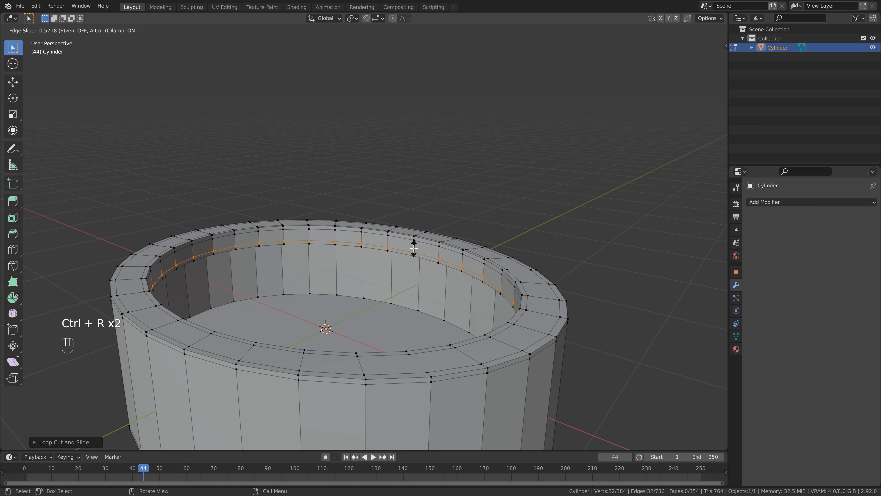
pyautogui.click(413, 249)
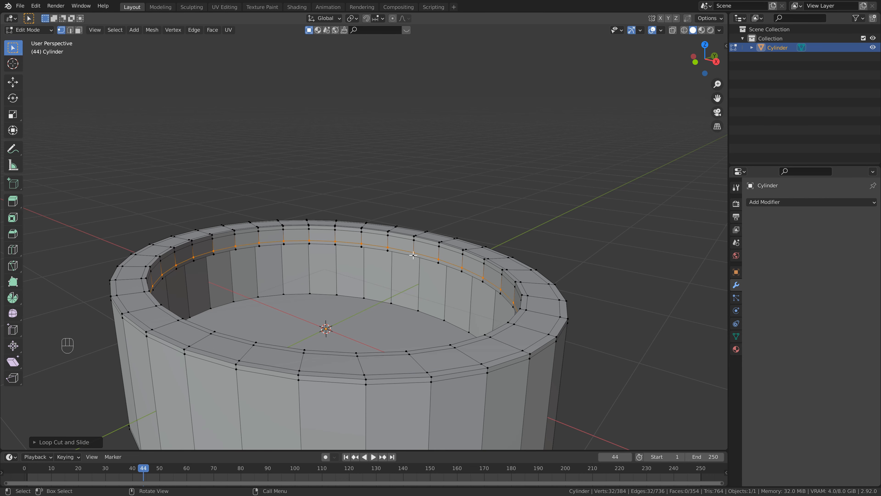
# Add two loop cuts around the undercut ledge beneath the rim lip, one close to each of its edges
pyautogui.click(413, 255)
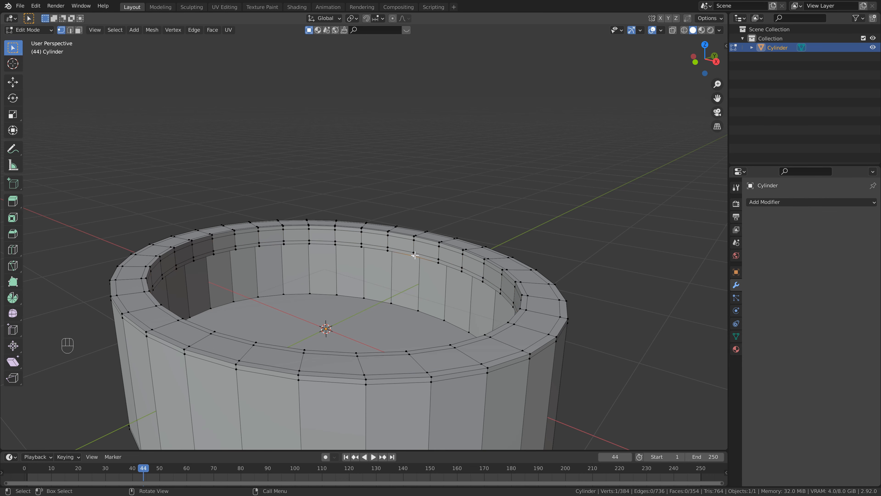
pyautogui.press('KP_Decimal')
pyautogui.scroll(-10, 398, 260)
pyautogui.moveTo(389, 261); pyautogui.dragTo(395, 237, button='middle')
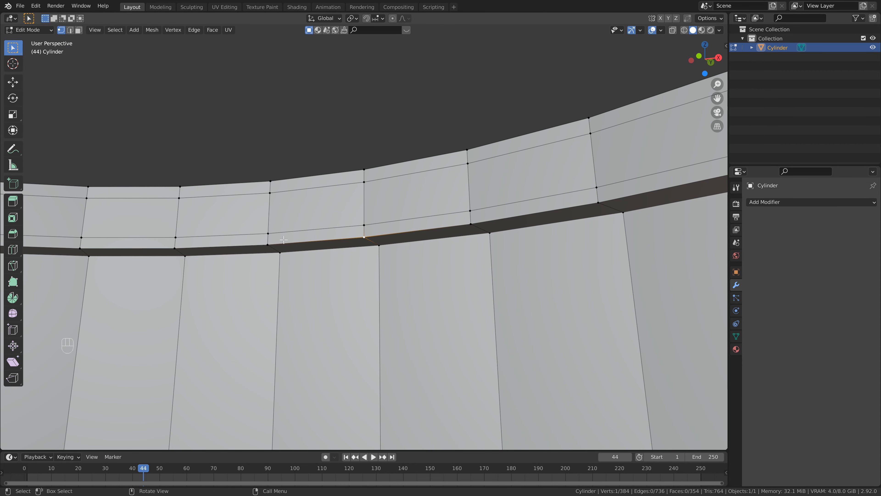
pyautogui.moveTo(383, 260); pyautogui.dragTo(383, 241, button='middle')
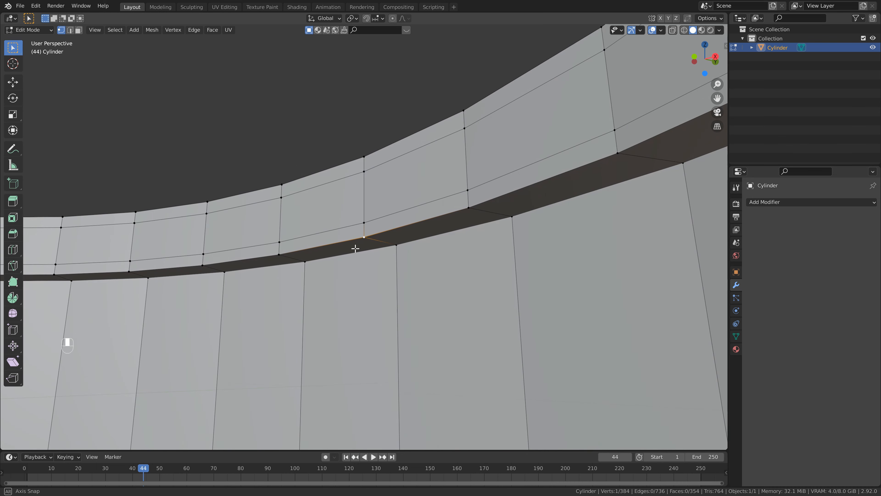
pyautogui.hotkey('ctrl', 'r')
pyautogui.click(384, 240)
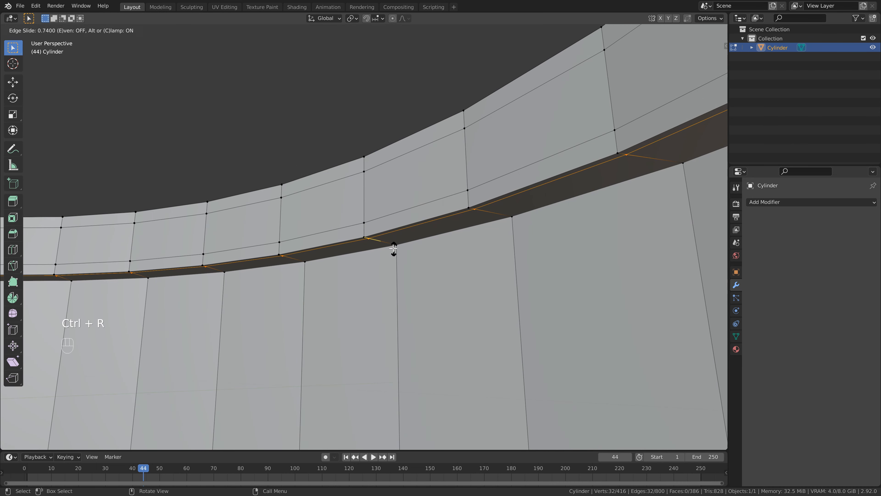
pyautogui.click(386, 242)
pyautogui.hotkey('ctrl', 'r')
pyautogui.click(385, 236)
pyautogui.click(388, 243)
# Add two loop cuts around the inner wall below the lip, one close to the undercut and one close to the floor
pyautogui.moveTo(388, 244); pyautogui.dragTo(380, 276, button='middle')
pyautogui.scroll(-5, 386, 288)
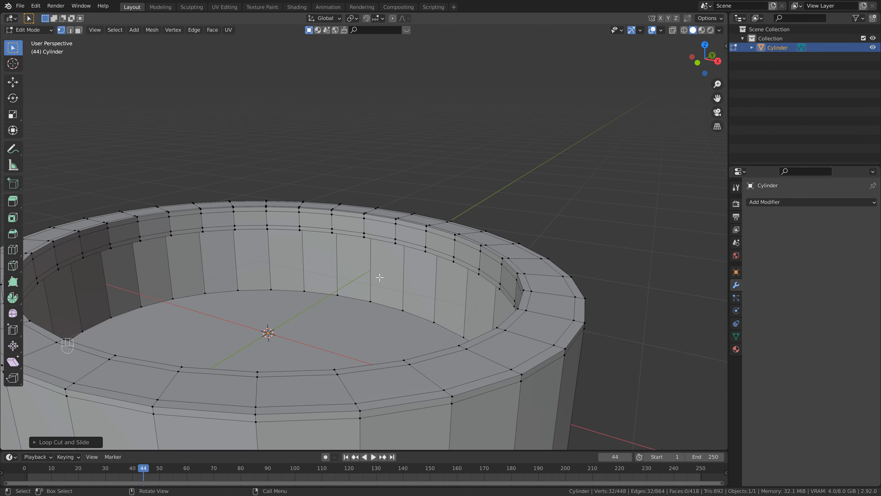
pyautogui.hotkey('ctrl', 'r')
pyautogui.click(376, 272)
pyautogui.click(379, 247)
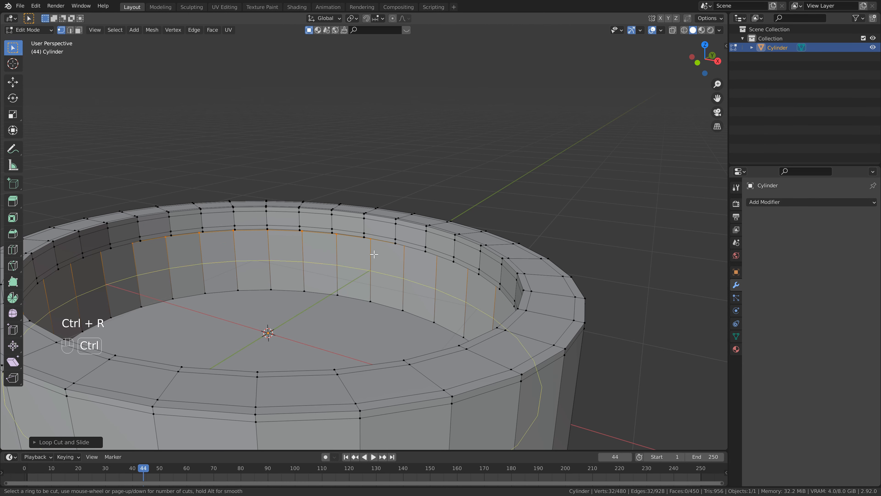
pyautogui.hotkey('ctrl', 'r')
pyautogui.click(374, 258)
pyautogui.click(379, 284)
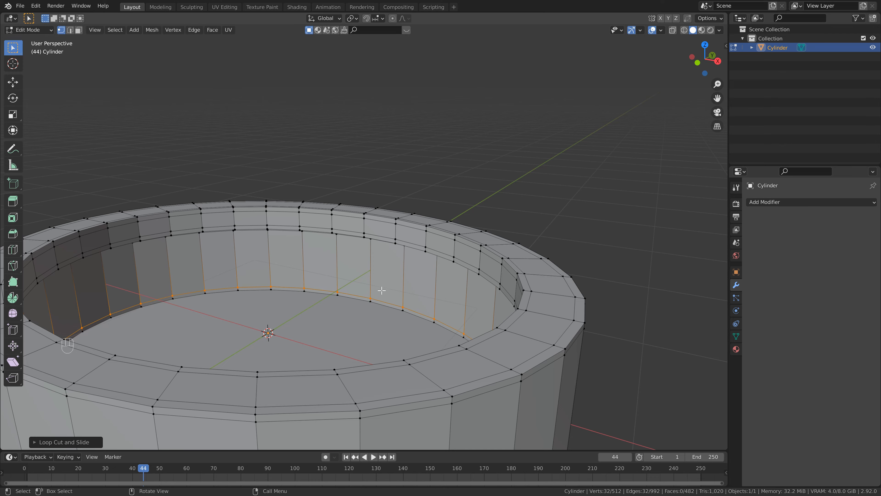
# Select the container's underside face and inset it six times into concentric rings toward the centre
pyautogui.moveTo(385, 293); pyautogui.dragTo(380, 302, button='middle')
pyautogui.scroll(-3, 340, 307)
pyautogui.moveTo(294, 309); pyautogui.dragTo(291, 238, button='middle')
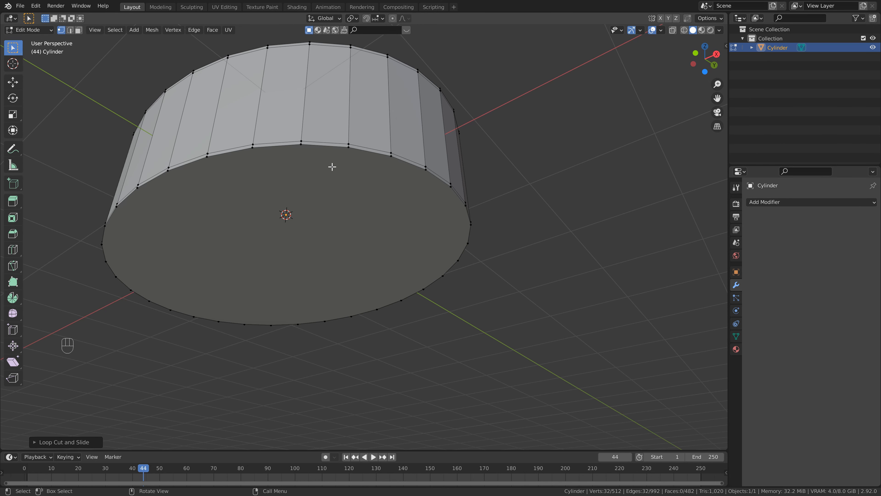
pyautogui.moveTo(441, 224); pyautogui.dragTo(450, 222, button='middle')
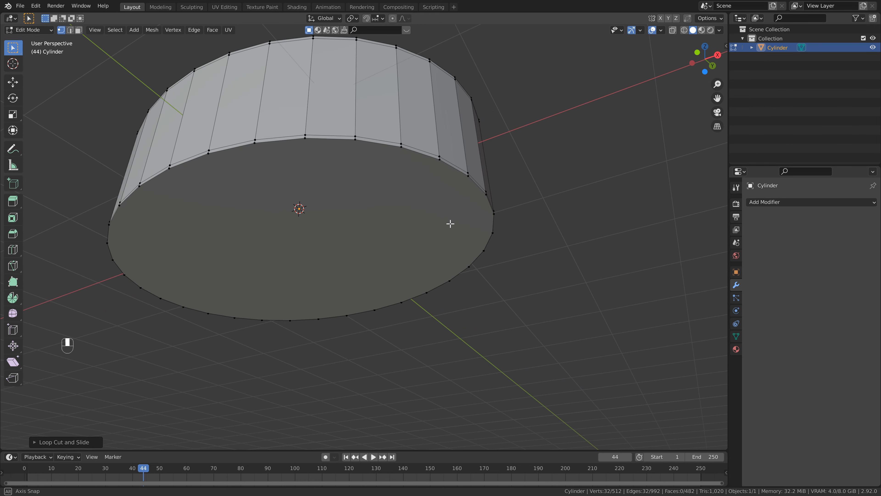
pyautogui.keyDown('alt'); pyautogui.click(473, 181); pyautogui.keyUp('alt')
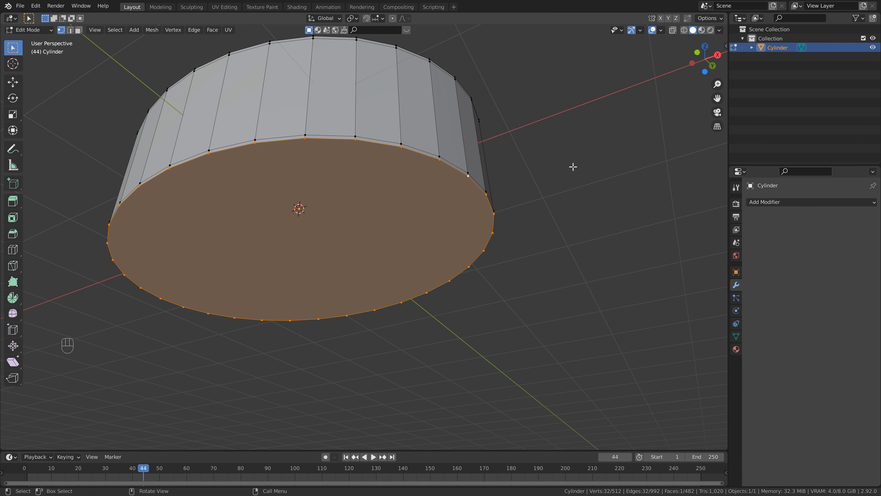
pyautogui.press('i')
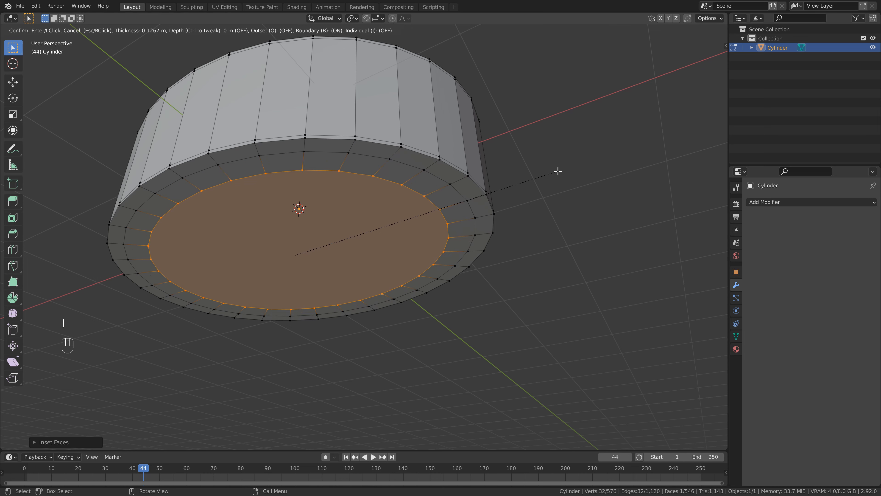
pyautogui.press('i')
pyautogui.press('i')
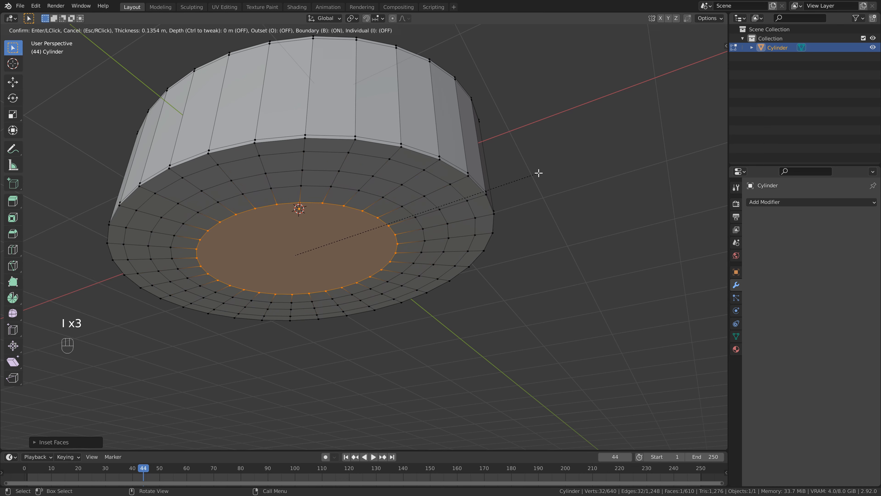
pyautogui.press('i')
pyautogui.press('i')
# Select the recess floor face and inset it six times into concentric rings, leaving a small central face
pyautogui.moveTo(518, 181); pyautogui.dragTo(330, 257, button='middle')
pyautogui.keyDown('alt'); pyautogui.click(341, 269); pyautogui.keyUp('alt')
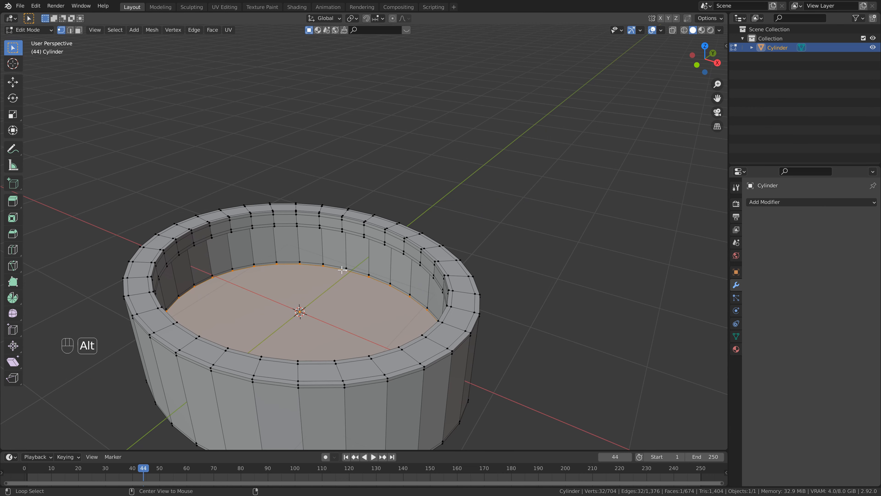
pyautogui.scroll(3, 342, 270)
pyautogui.moveTo(344, 282); pyautogui.dragTo(369, 293, button='middle')
pyautogui.press('i')
pyautogui.click(442, 209)
pyautogui.press('i')
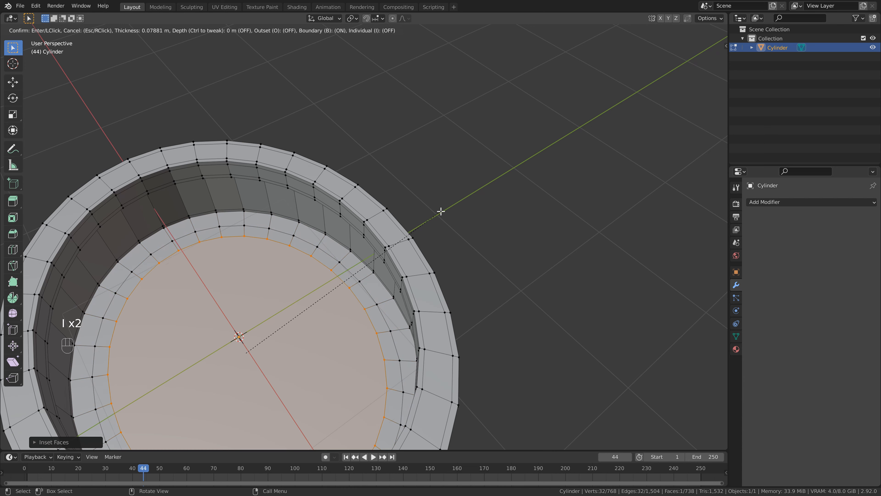
pyautogui.click(436, 213)
pyautogui.press('i')
pyautogui.click(424, 222)
pyautogui.press('i')
pyautogui.click(417, 229)
pyautogui.press('i')
pyautogui.click(404, 239)
pyautogui.press('i')
pyautogui.click(398, 244)
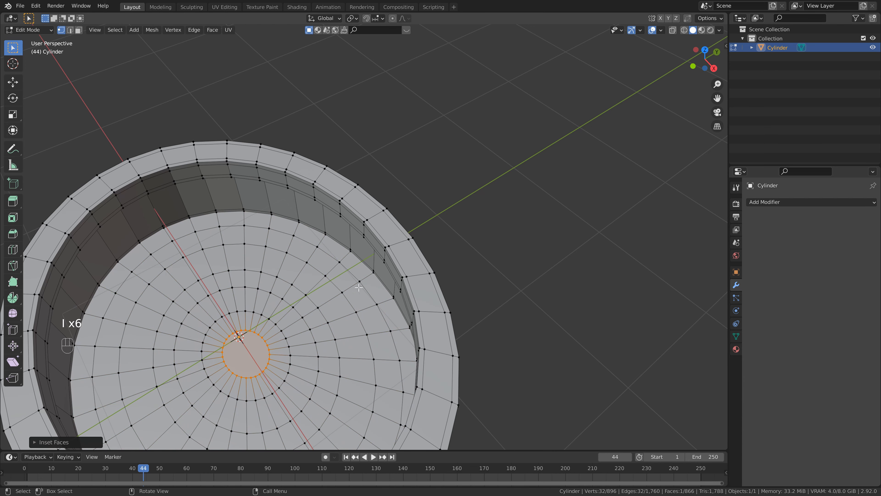
# Return to Object Mode and apply Shade Smooth to the container
pyautogui.moveTo(359, 288); pyautogui.dragTo(343, 259, button='middle')
pyautogui.scroll(-1, 253, 256)
pyautogui.keyDown('shift'); pyautogui.moveTo(263, 274); pyautogui.dragTo(365, 275, button='middle'); pyautogui.keyUp('shift')
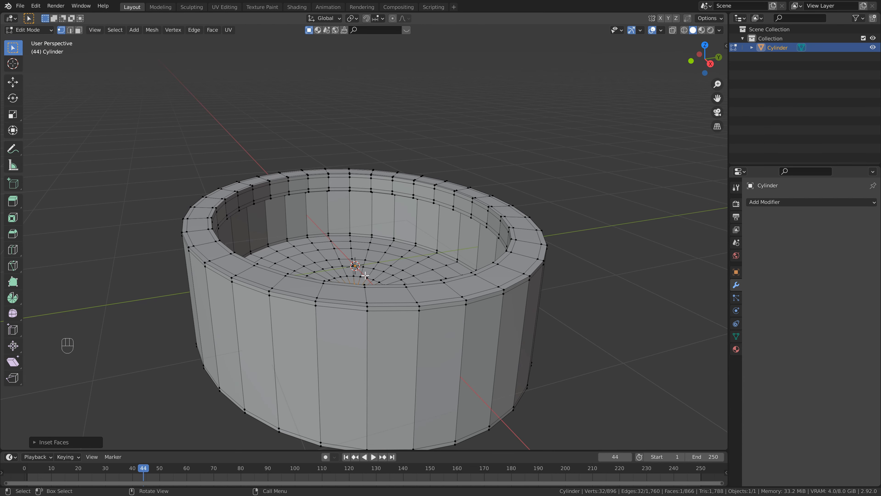
pyautogui.press('Tab')
pyautogui.press('Tab')
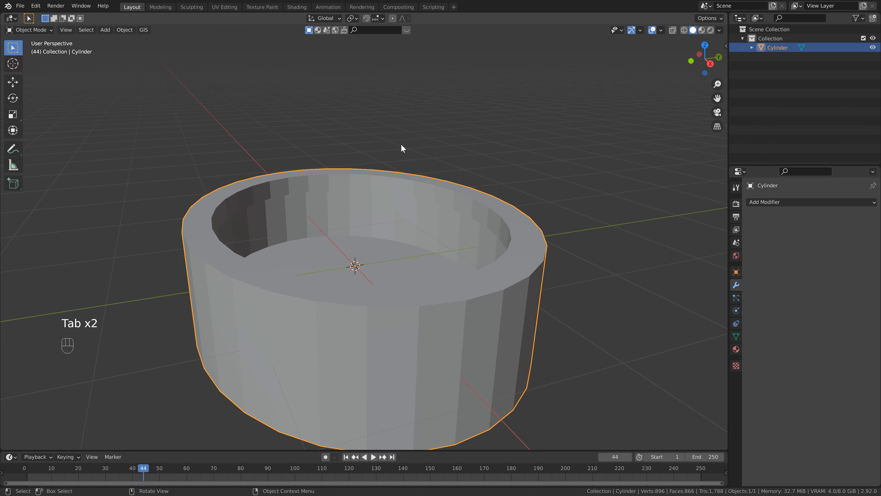
pyautogui.rightClick(426, 188)
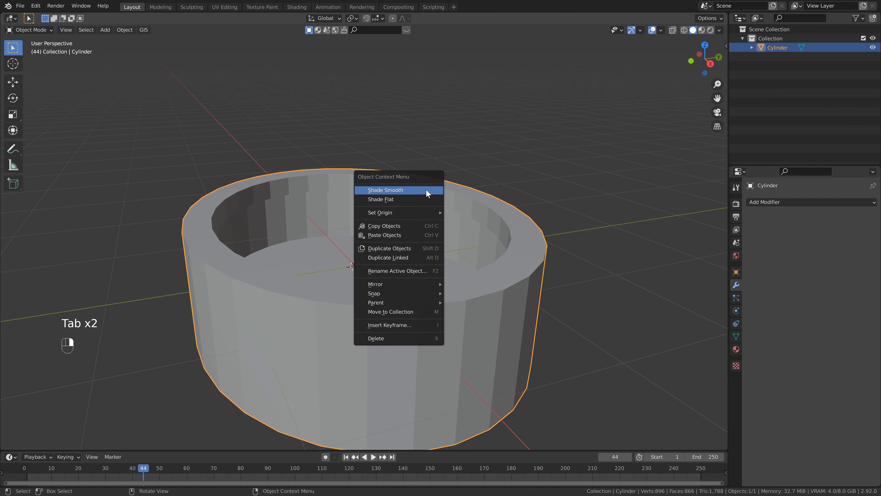
pyautogui.click(426, 188)
pyautogui.scroll(-3, 476, 224)
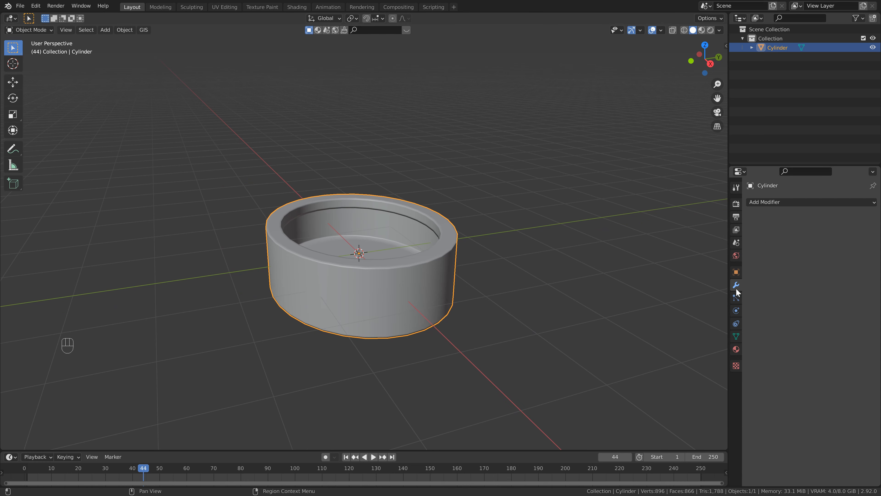
# Add a Subdivision Surface modifier to the container with a viewport level of 2, and save the file
pyautogui.click(781, 202)
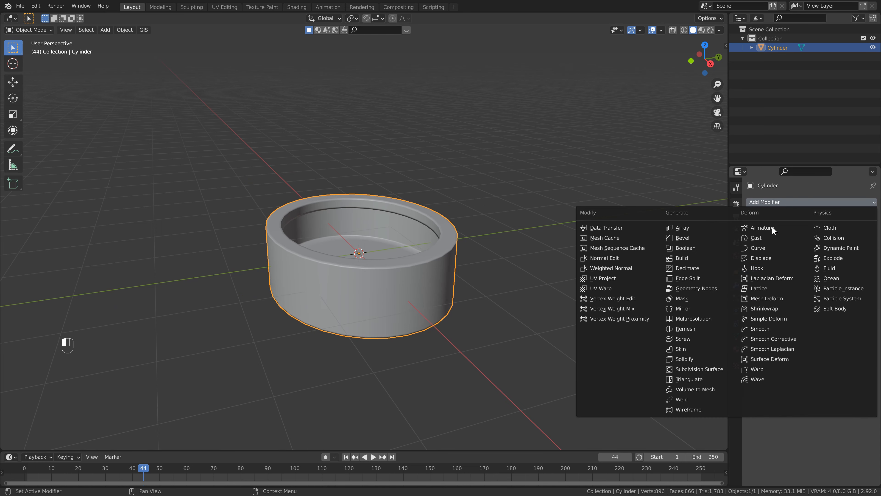
pyautogui.click(716, 368)
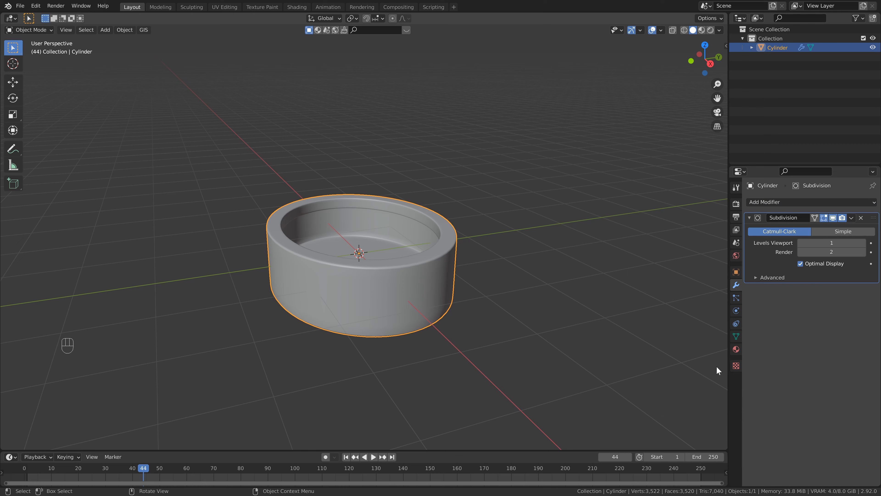
pyautogui.click(862, 242)
pyautogui.hotkey('ctrl', 's')
# Move the container up 0.5 m along the global Z axis
pyautogui.moveTo(347, 195); pyautogui.dragTo(311, 187, button='middle')
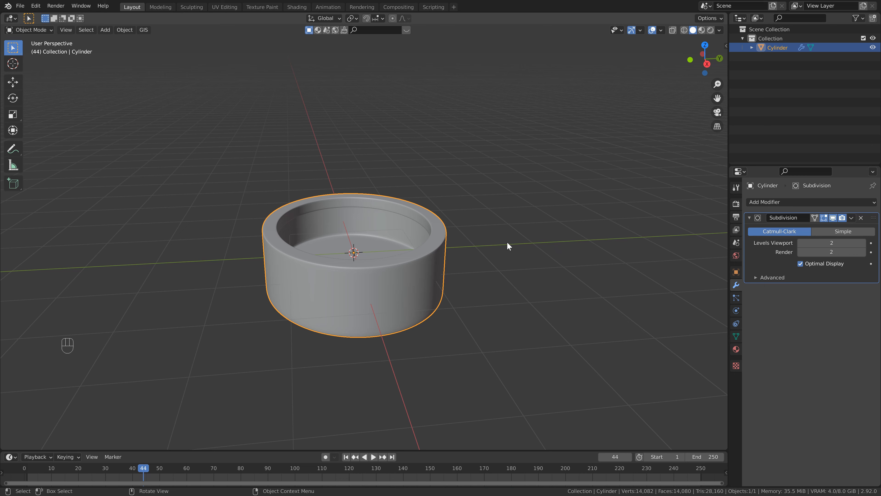
pyautogui.write('gz')
pyautogui.write('.5')
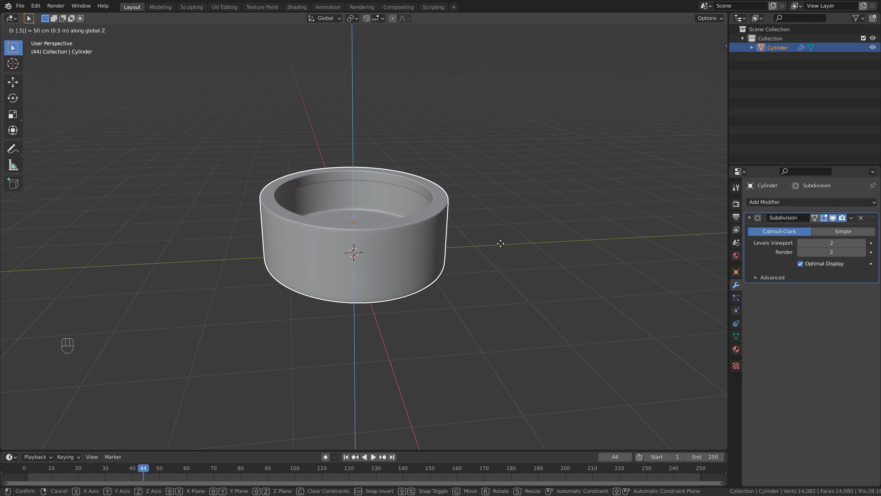
pyautogui.press('Return')
# Add a second mesh cylinder at the 3D cursor and show it from above with X-ray on
pyautogui.moveTo(501, 243); pyautogui.dragTo(437, 227, button='middle')
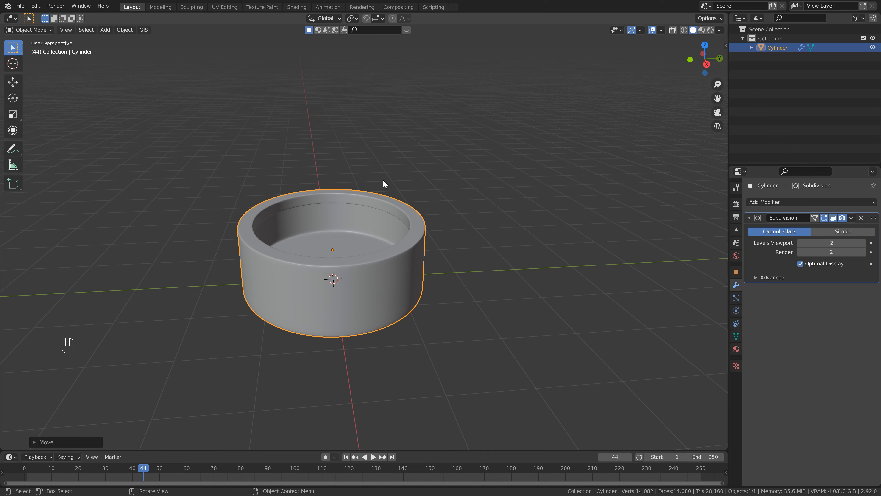
pyautogui.hotkey('shift', 'a')
pyautogui.moveTo(348, 175)
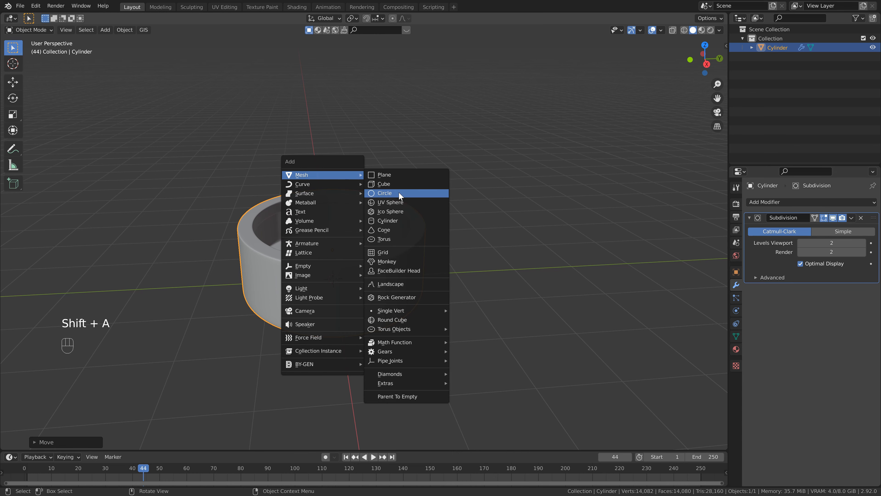
pyautogui.click(398, 220)
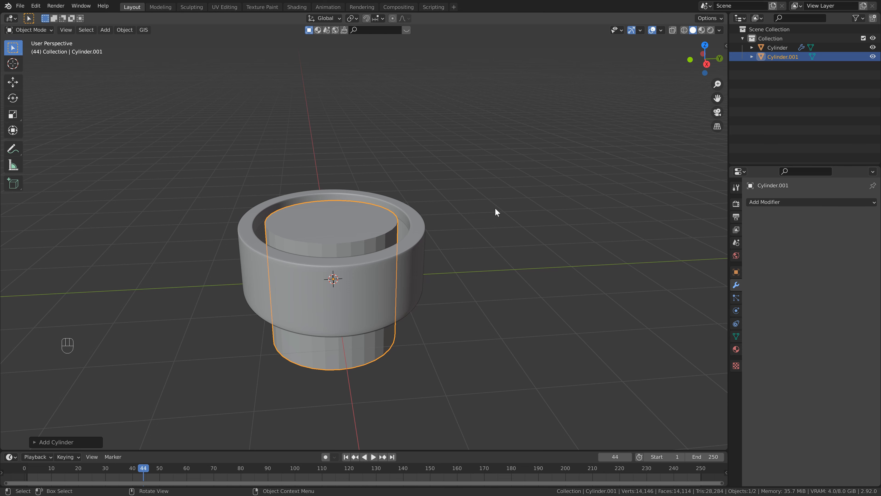
pyautogui.press('KP_7')
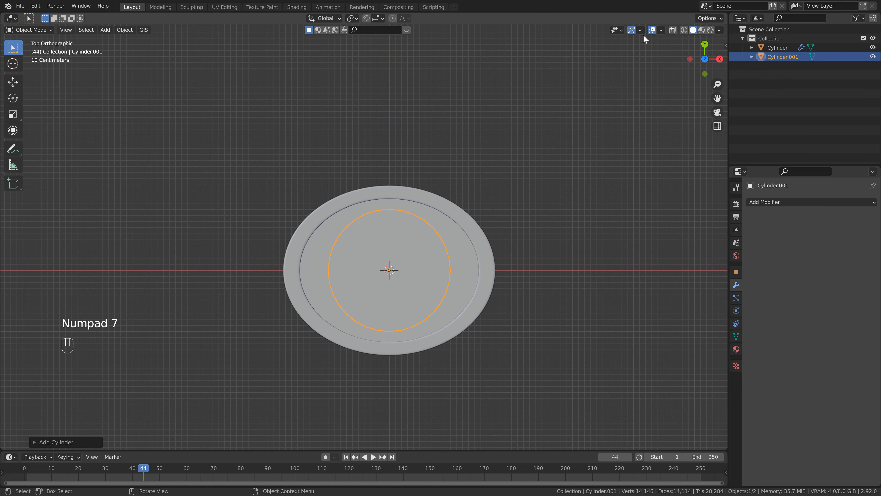
pyautogui.click(672, 31)
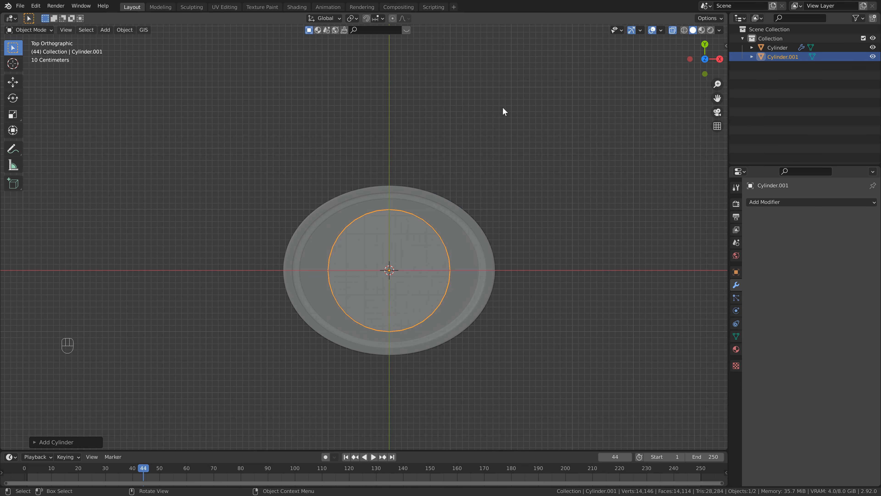
# Scale the second cylinder up by about 1.25, then widen it along X by about 1.25 to match the container's oval interior
pyautogui.press('s')
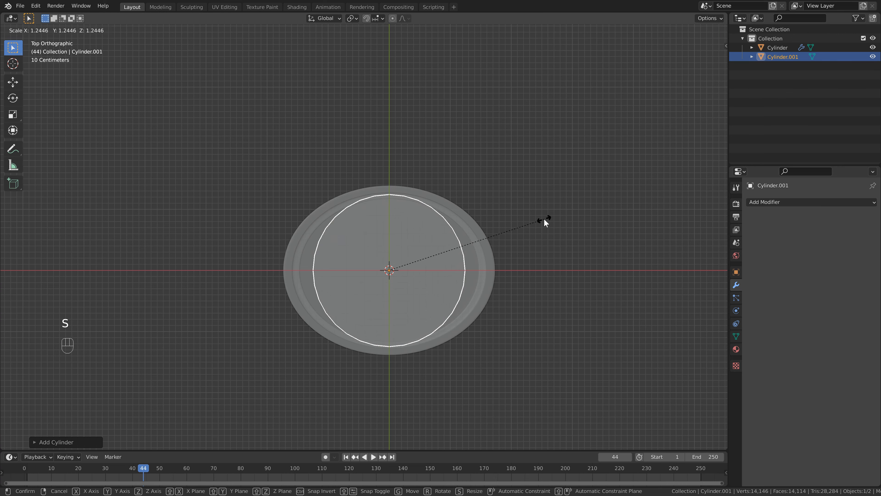
pyautogui.click(545, 219)
pyautogui.scroll(4, 378, 207)
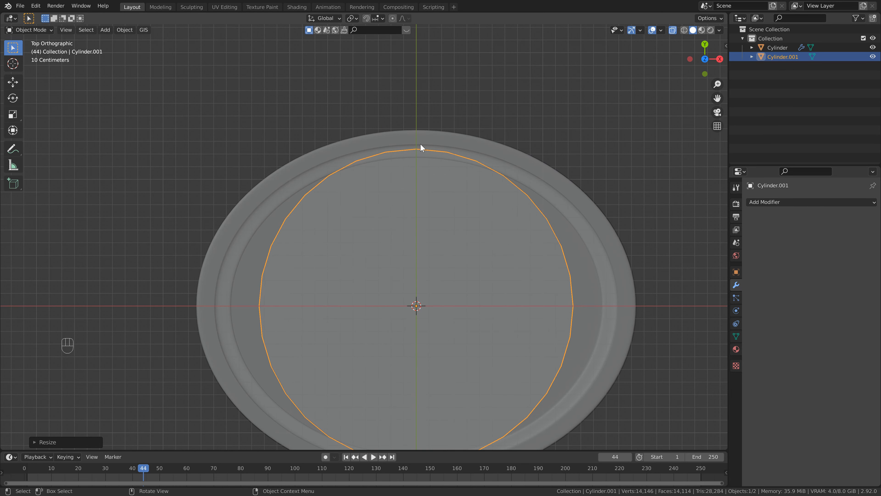
pyautogui.scroll(-1, 433, 158)
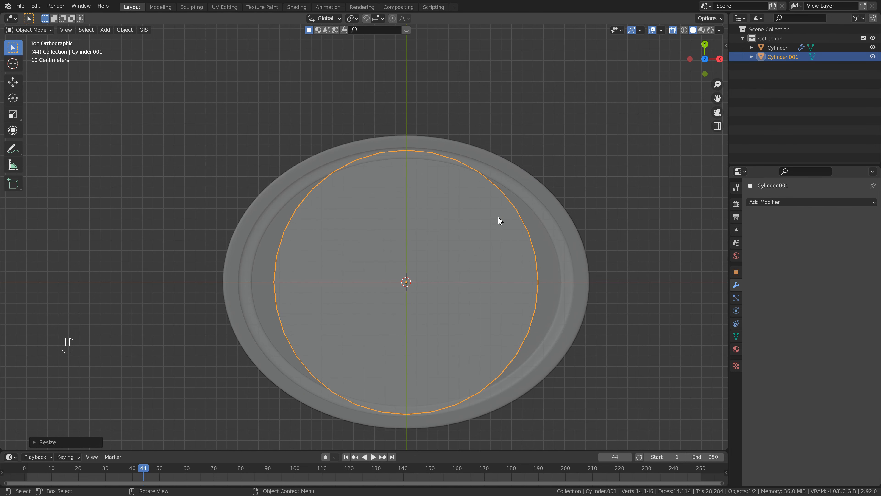
pyautogui.press('s')
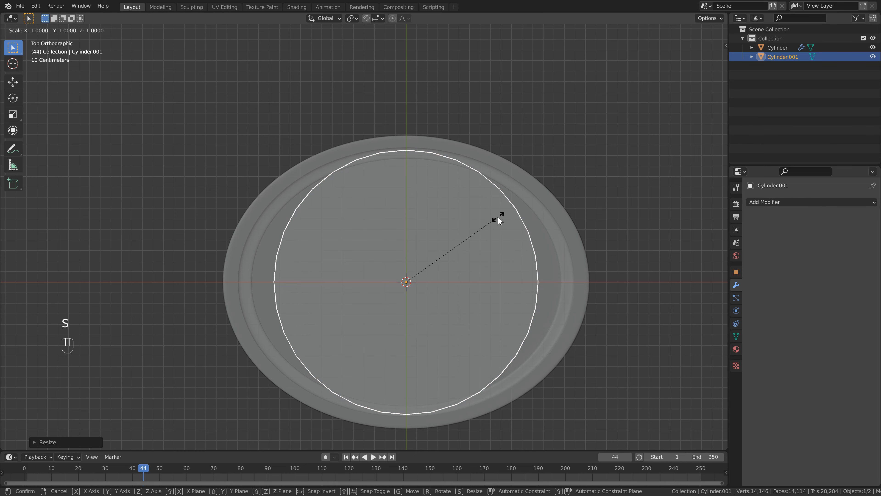
pyautogui.press('x')
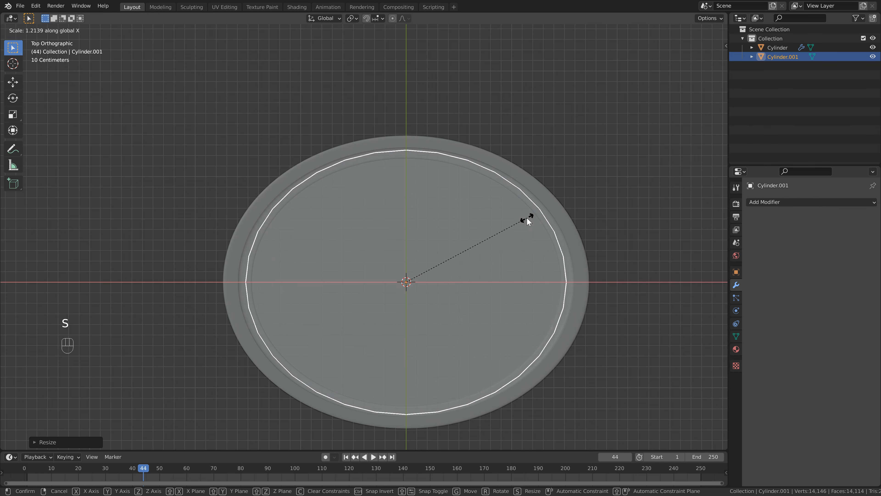
pyautogui.click(531, 217)
# Move the inner cylinder up about 0.5 m along the global Z axis, working in the right orthographic view
pyautogui.moveTo(406, 170); pyautogui.dragTo(445, 287, button='middle')
pyautogui.press('KP_3')
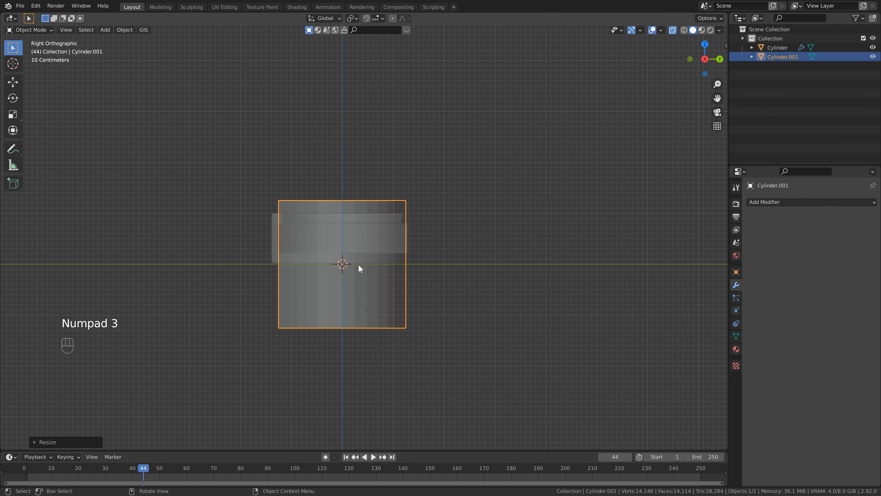
pyautogui.scroll(3, 358, 263)
pyautogui.keyDown('shift'); pyautogui.moveTo(372, 256); pyautogui.dragTo(407, 278, button='middle'); pyautogui.keyUp('shift')
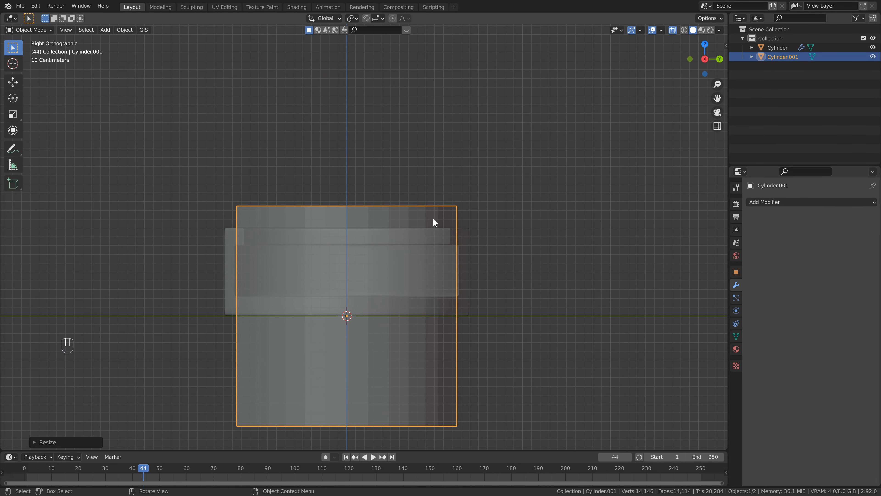
pyautogui.press('g')
pyautogui.press('z')
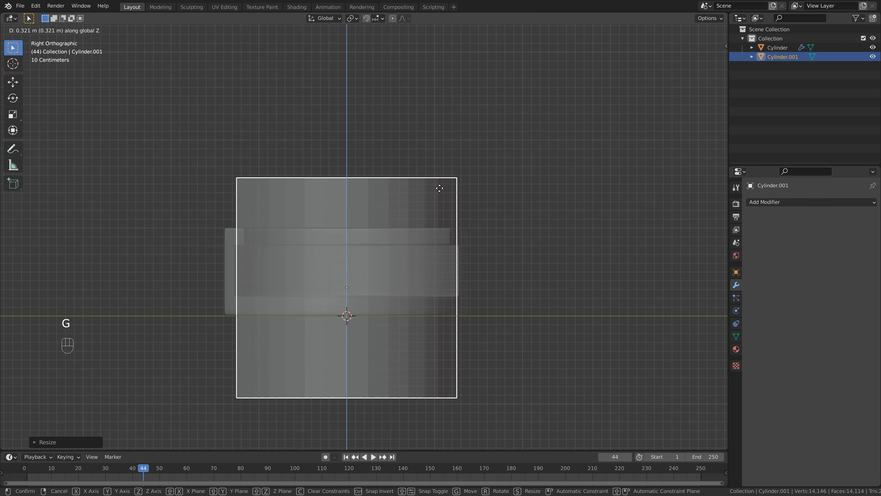
pyautogui.click(440, 174)
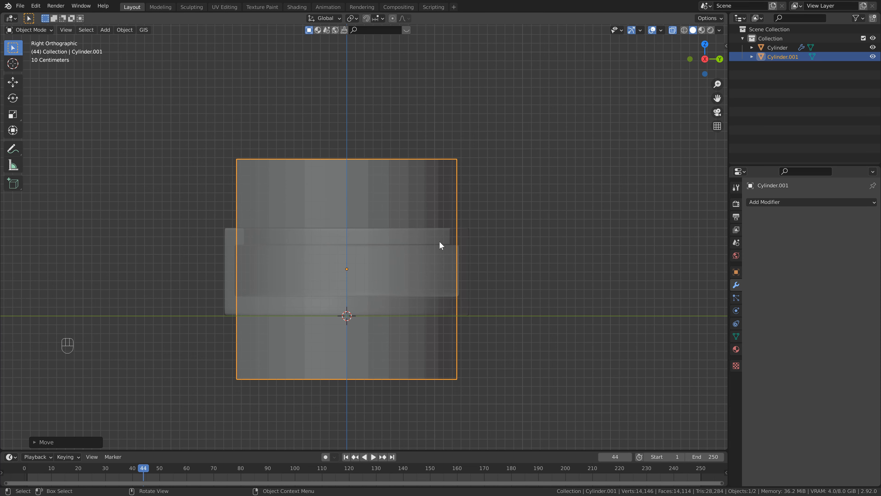
# Flatten the inner cylinder along Z to about 0.55 m tall and center it vertically within the container's cavity
pyautogui.press('s')
pyautogui.press('z')
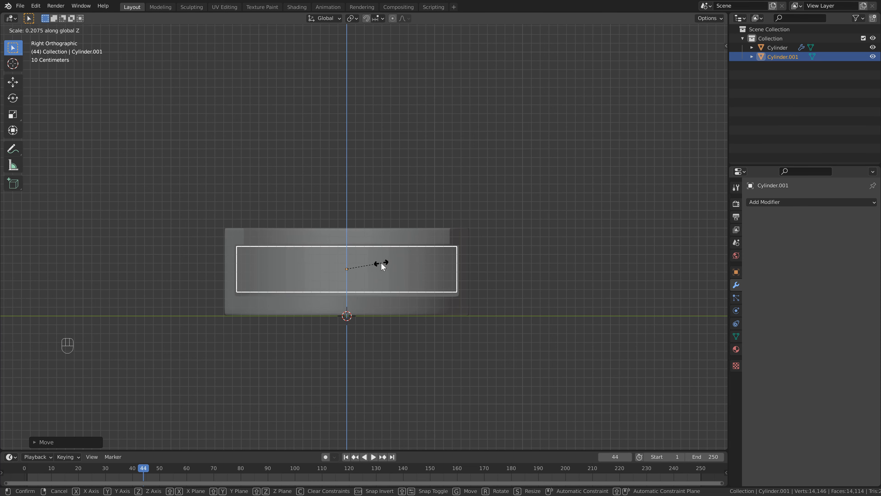
pyautogui.click(382, 265)
pyautogui.scroll(2, 394, 267)
pyautogui.keyDown('shift'); pyautogui.moveTo(394, 267); pyautogui.dragTo(418, 254, button='middle'); pyautogui.keyUp('shift')
pyautogui.press('g')
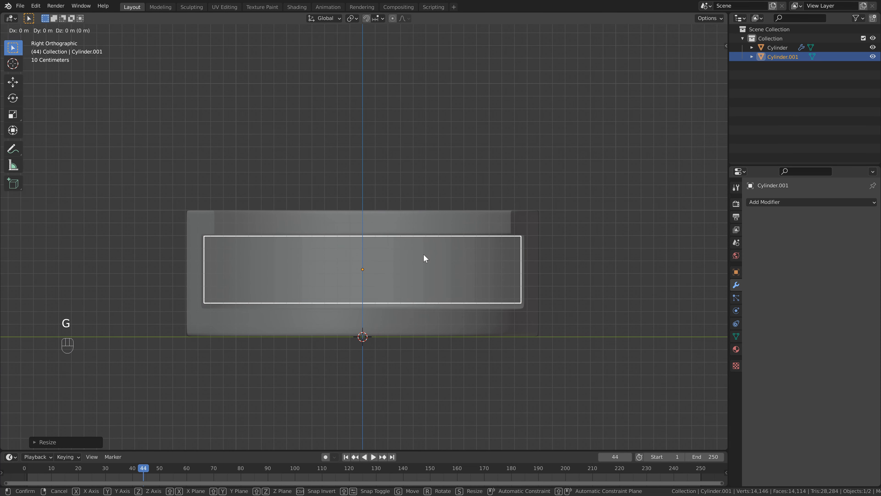
pyautogui.press('z')
pyautogui.rightClick(421, 273)
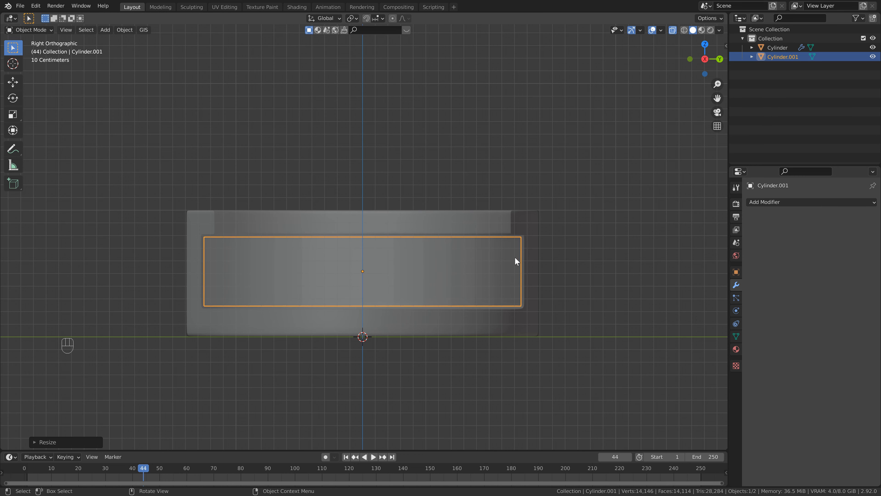
# Turn off X-ray and examine in perspective how the inner cylinder fits inside the container
pyautogui.moveTo(516, 256); pyautogui.dragTo(433, 254, button='middle')
pyautogui.scroll(-2, 523, 275)
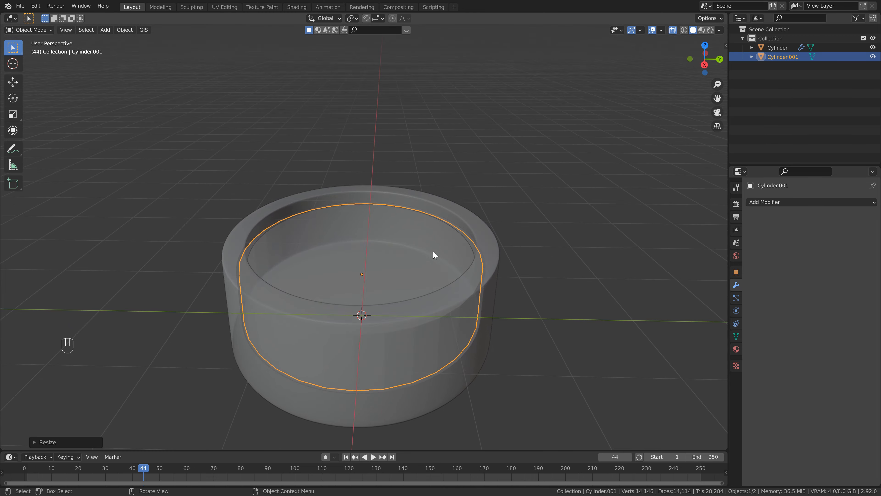
pyautogui.scroll(-2, 433, 255)
pyautogui.click(672, 30)
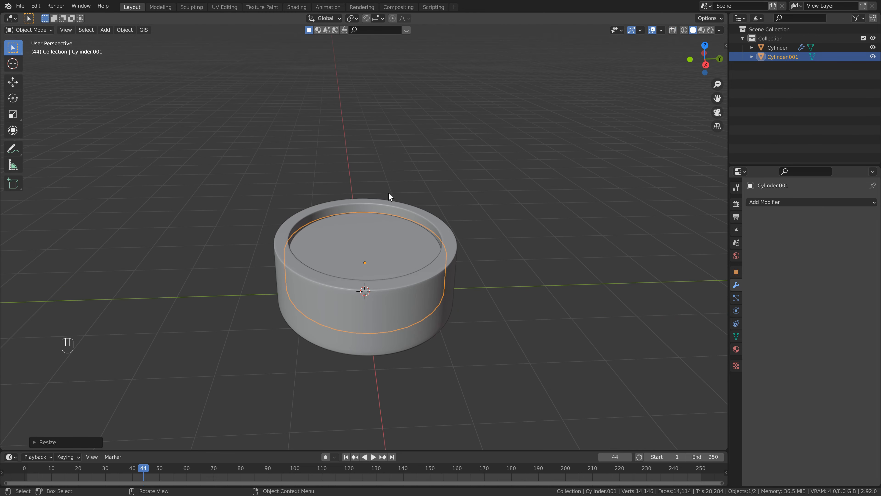
pyautogui.scroll(-1, 392, 196)
pyautogui.scroll(-1, 393, 199)
pyautogui.keyDown('shift'); pyautogui.moveTo(393, 198); pyautogui.dragTo(426, 225, button='middle'); pyautogui.keyUp('shift')
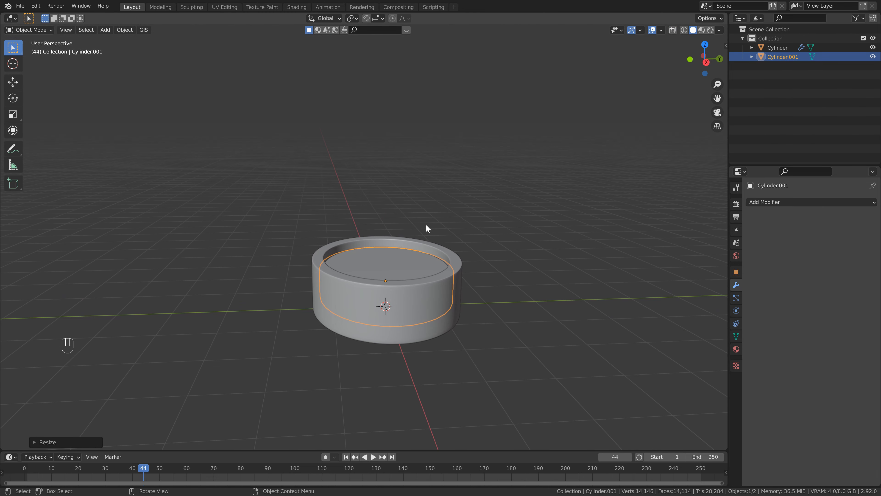
# Add a mesh cube at the 3D cursor and scale it uniformly by 3
pyautogui.hotkey('shift', 'a')
pyautogui.moveTo(425, 224)
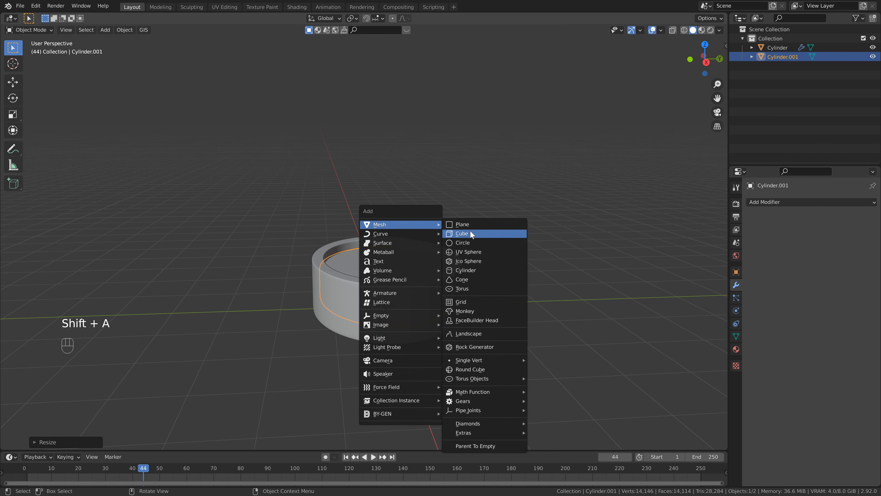
pyautogui.click(471, 234)
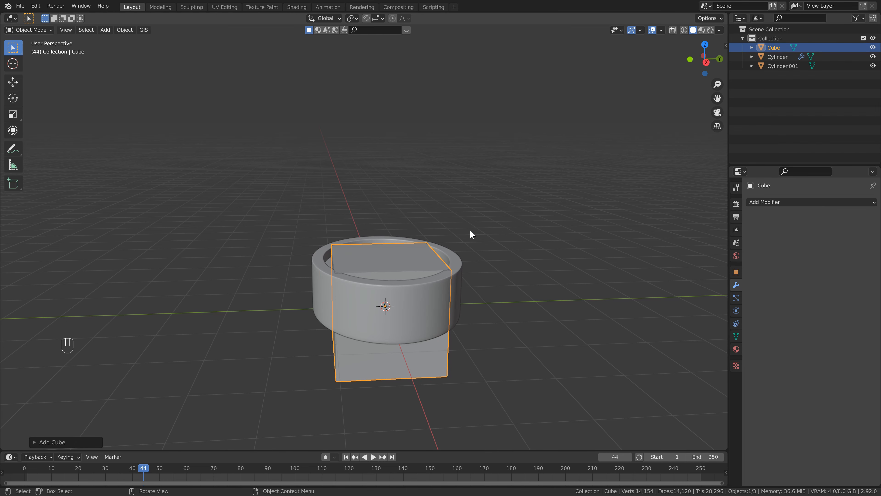
pyautogui.write('s3')
pyautogui.press('Return')
pyautogui.scroll(-4, 475, 225)
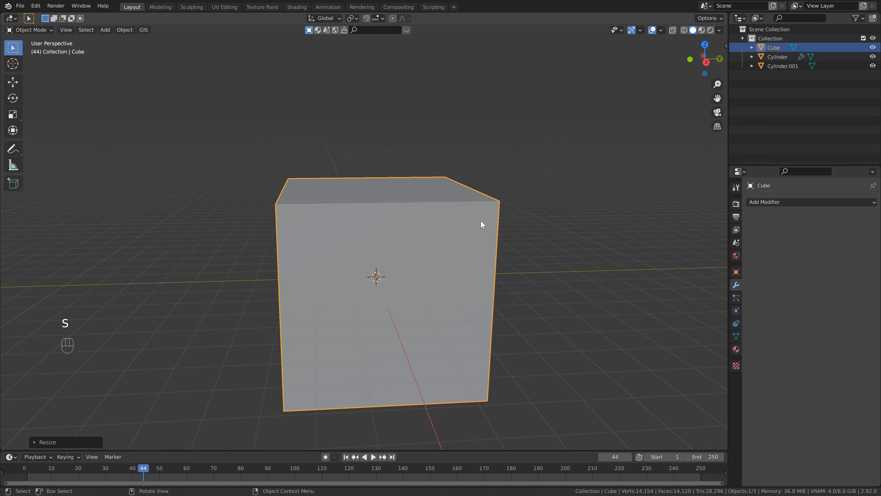
# Turn on X-ray and raise the cube about 2.91 m along global Z so its base sits just below the container
pyautogui.click(672, 30)
pyautogui.press('KP_3')
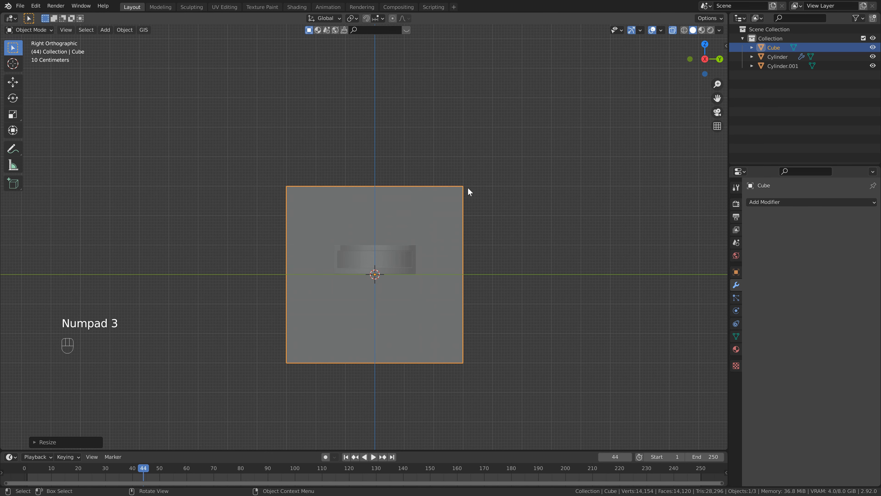
pyautogui.press('g')
pyautogui.press('z')
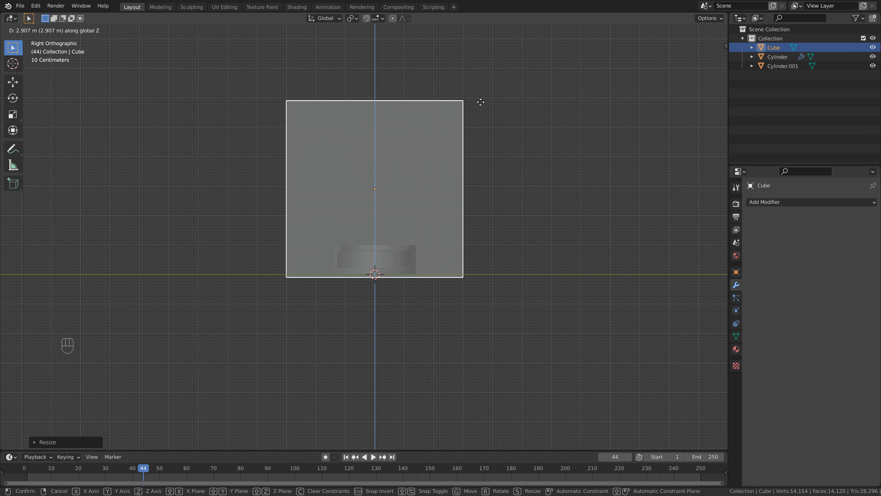
pyautogui.click(481, 102)
# Narrow the cube in X and Y only, keeping its height, to about 5.25 m by 5.25 m
pyautogui.moveTo(427, 154); pyautogui.dragTo(427, 166, button='middle')
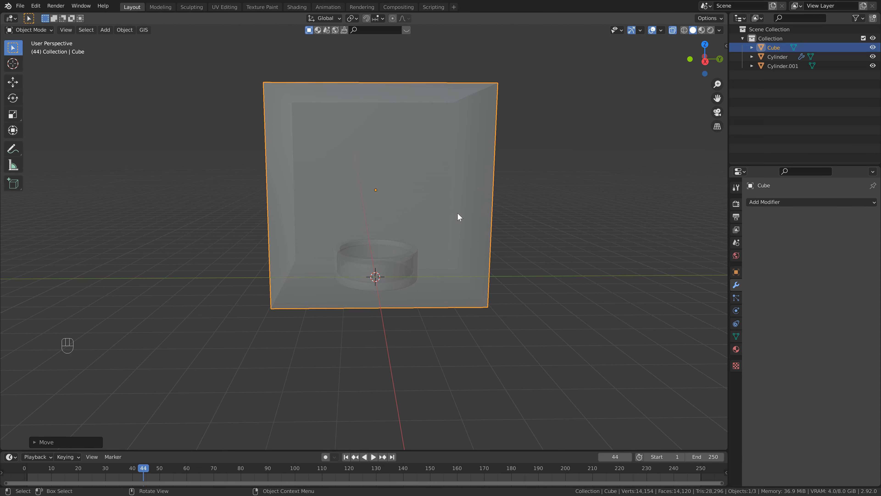
pyautogui.scroll(2, 458, 214)
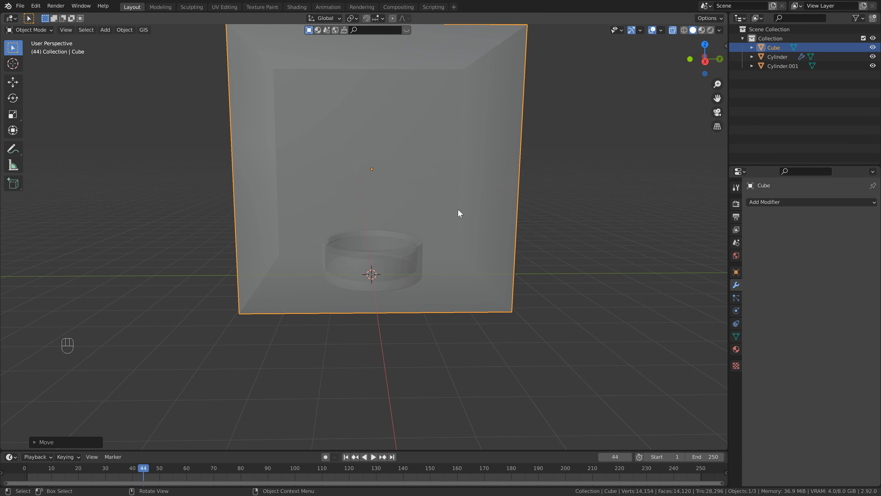
pyautogui.moveTo(443, 225); pyautogui.dragTo(500, 235, button='middle')
pyautogui.moveTo(440, 216); pyautogui.dragTo(437, 219, button='middle')
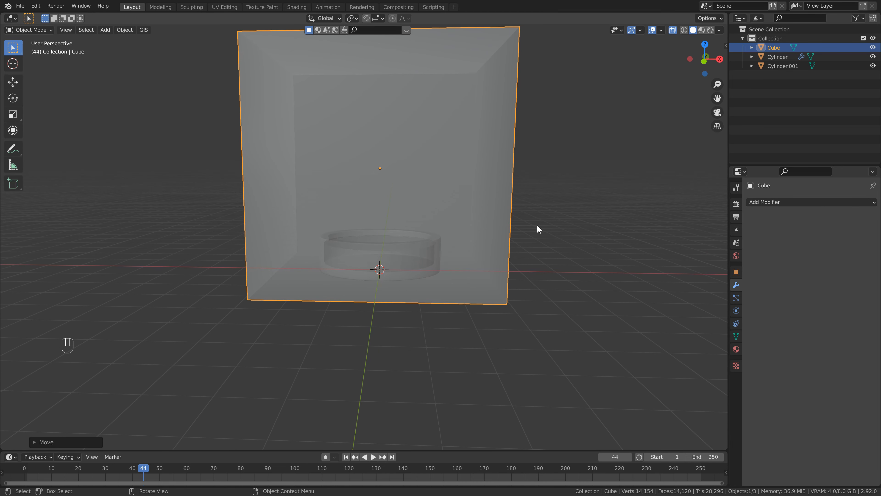
pyautogui.press('s')
pyautogui.hotkey('shift', 'z')
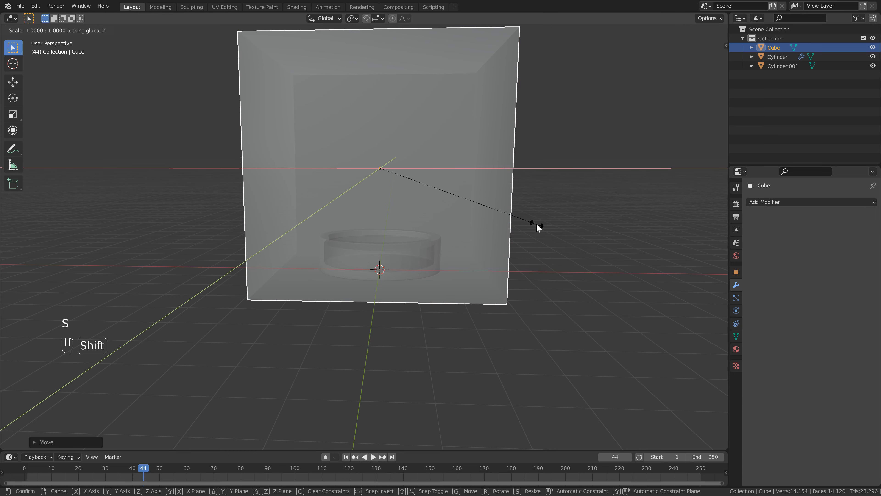
pyautogui.click(517, 217)
pyautogui.moveTo(493, 178); pyautogui.dragTo(424, 174, button='middle')
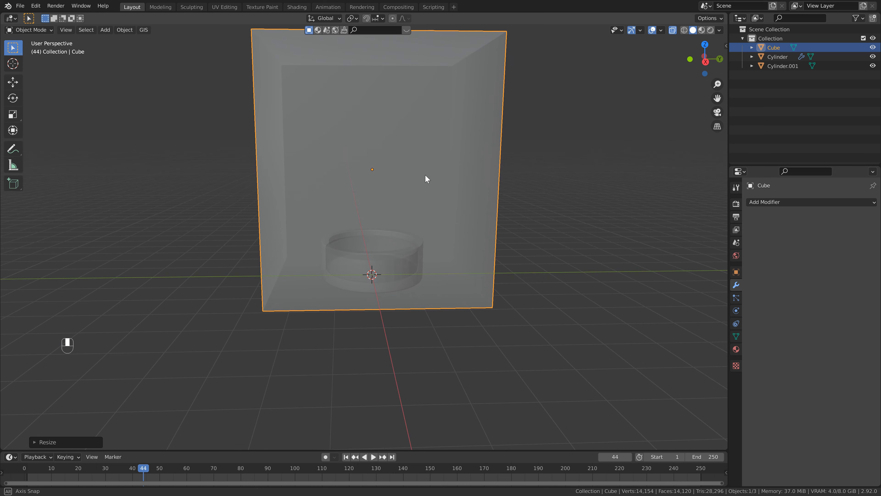
# Show the transform values and apply the scale of the cube, the container and the inner cylinder
pyautogui.press('n')
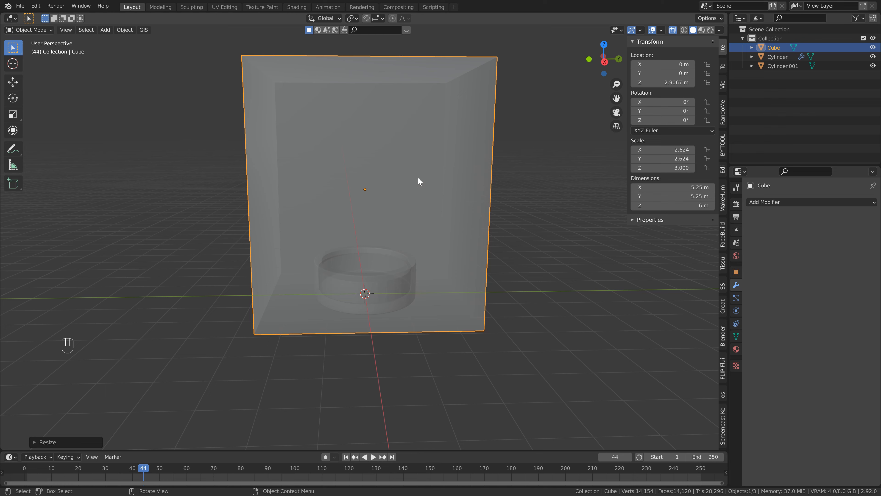
pyautogui.hotkey('ctrl', 'a')
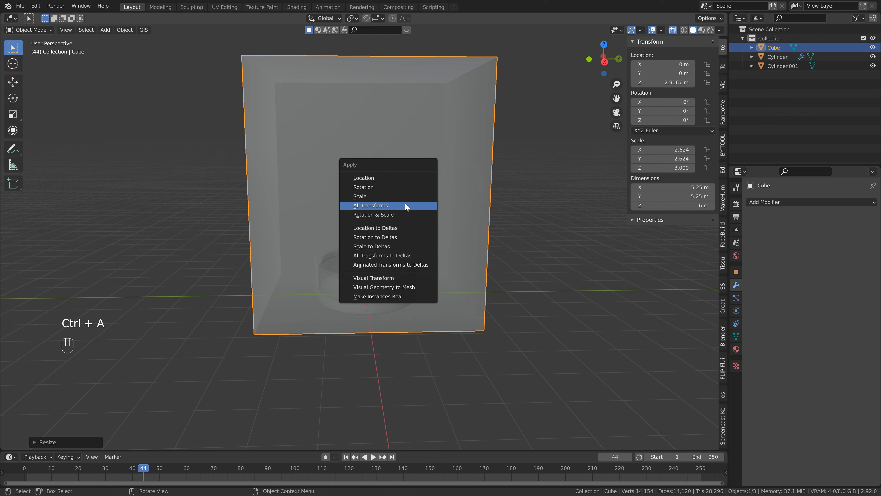
pyautogui.click(398, 196)
pyautogui.click(385, 258)
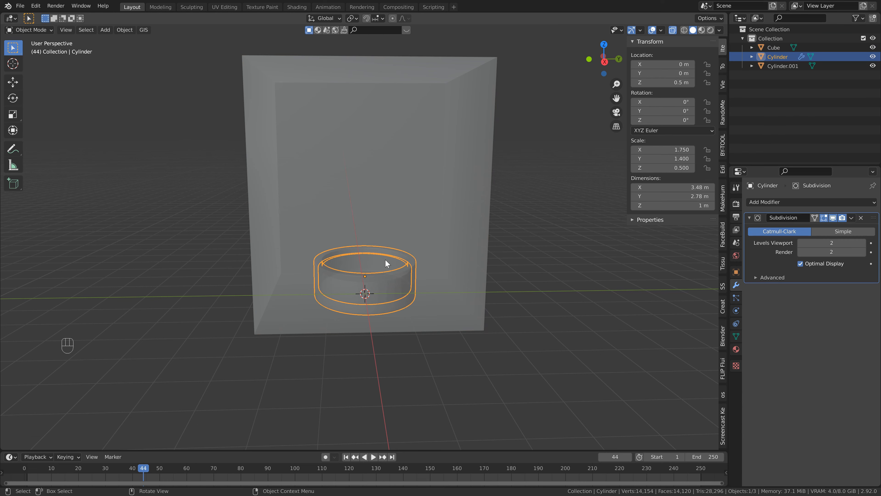
pyautogui.hotkey('ctrl', 'a')
pyautogui.click(403, 262)
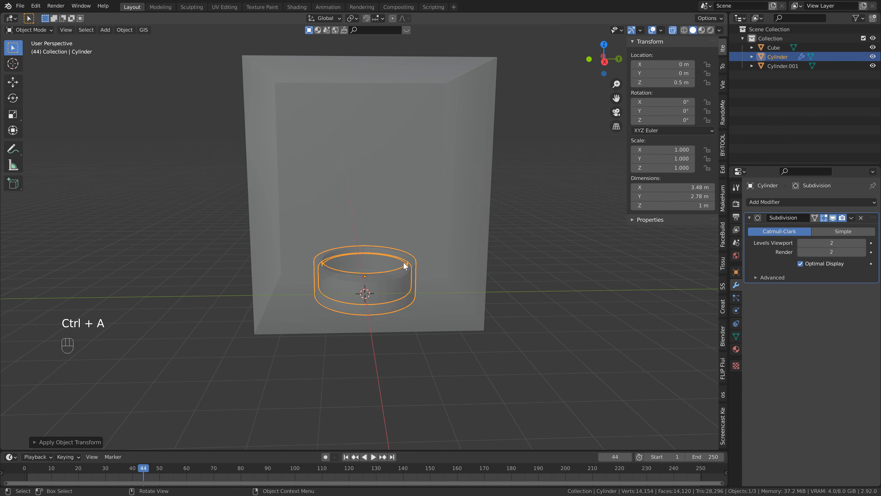
pyautogui.click(394, 262)
pyautogui.hotkey('ctrl', 'a')
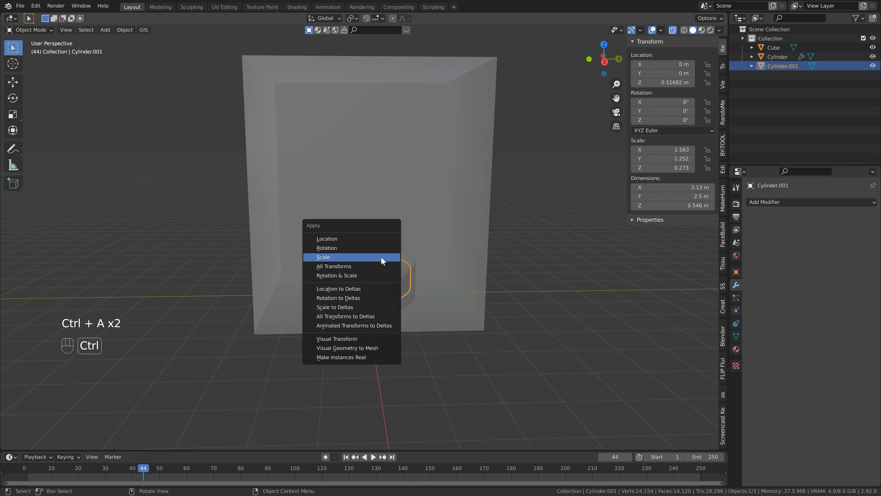
pyautogui.click(380, 256)
# Rename the cube as Domain, the outer cylinder as Container and the inner cylinder as Liquid
pyautogui.click(784, 50)
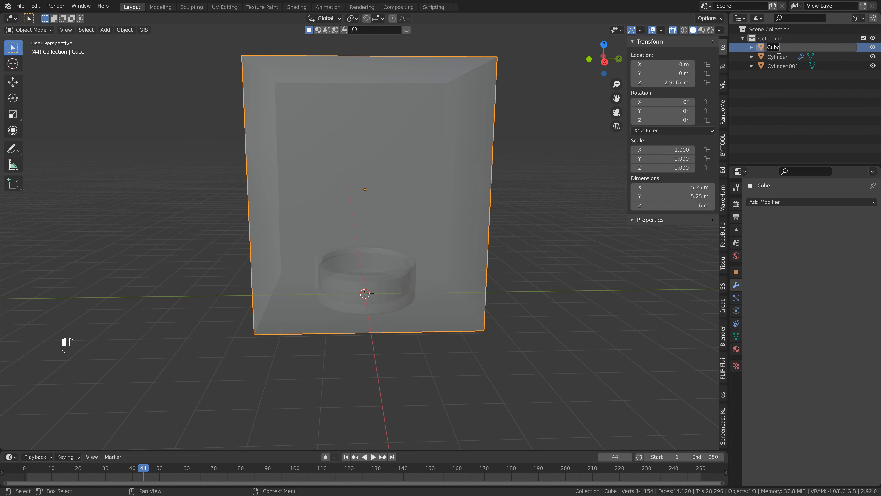
pyautogui.click(780, 48)
pyautogui.doubleClick(780, 48)
pyautogui.write('Container')
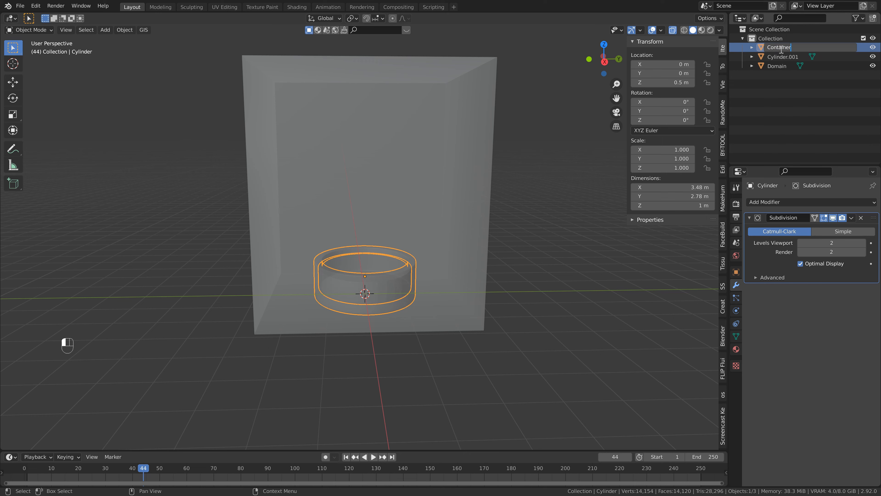
pyautogui.press('Return')
pyautogui.doubleClick(781, 55)
pyautogui.write('Liquid')
pyautogui.press('Return')
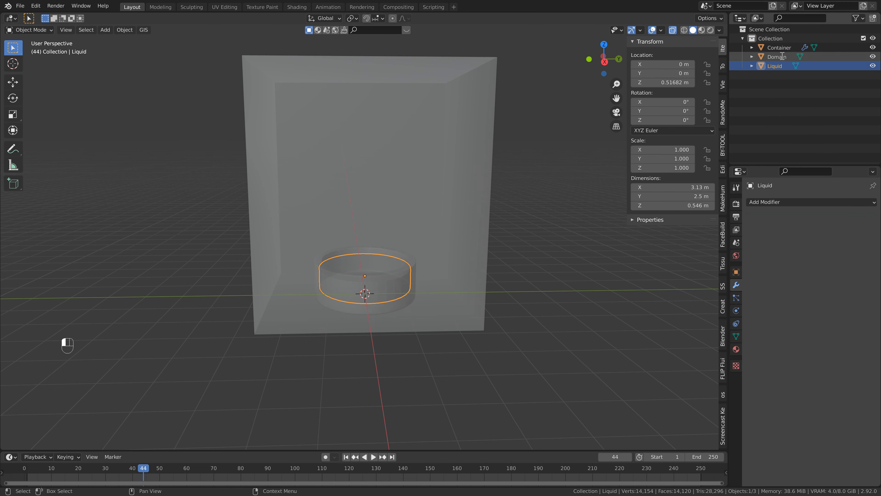
# Show the viewport and render visibility toggles for the objects in the Outliner
pyautogui.click(856, 19)
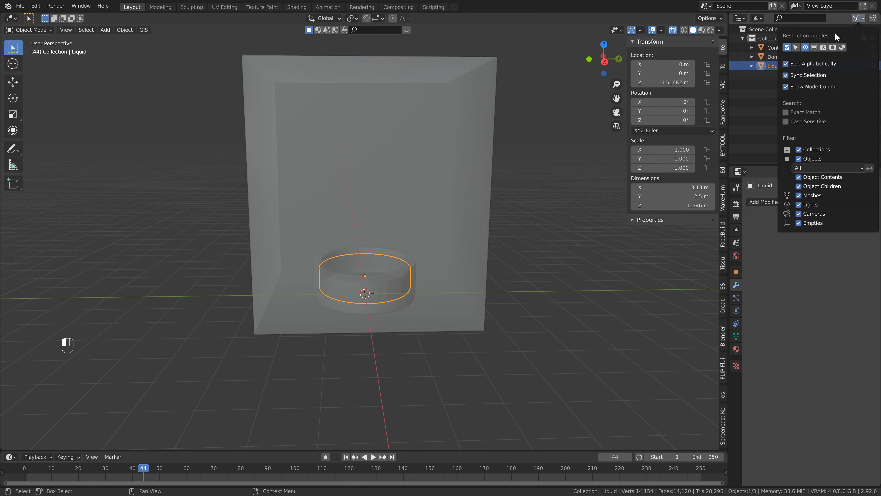
pyautogui.click(824, 47)
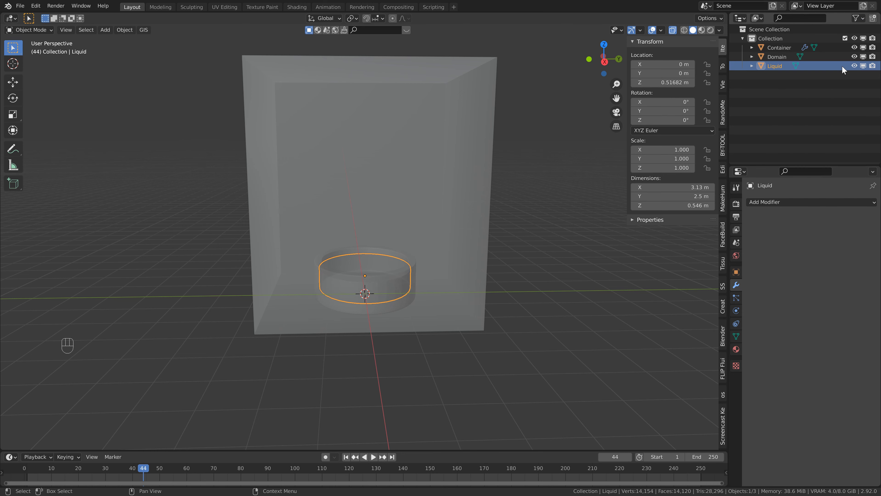
# Review the restriction toggles enabled in the Outliner filter settings
pyautogui.click(855, 18)
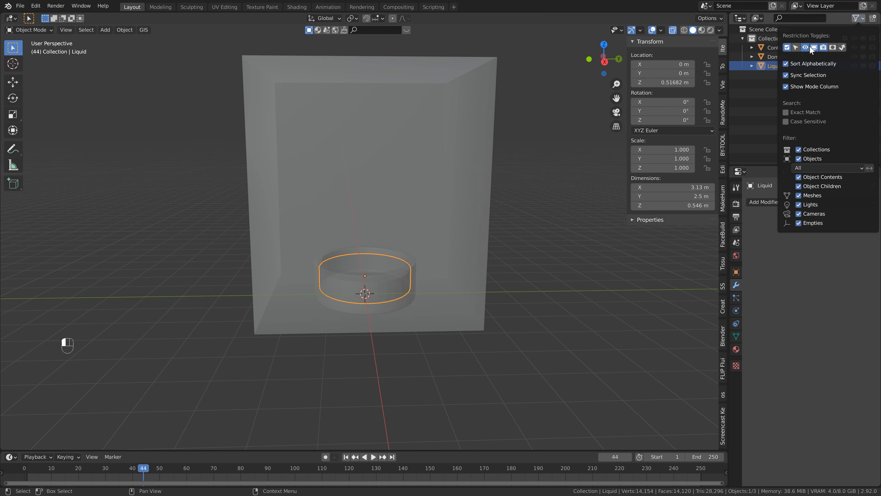
pyautogui.scroll(2, 374, 212)
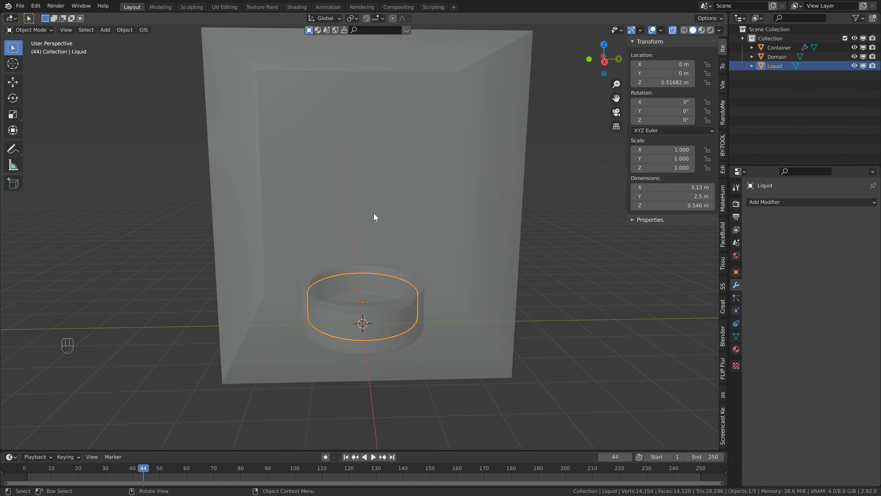
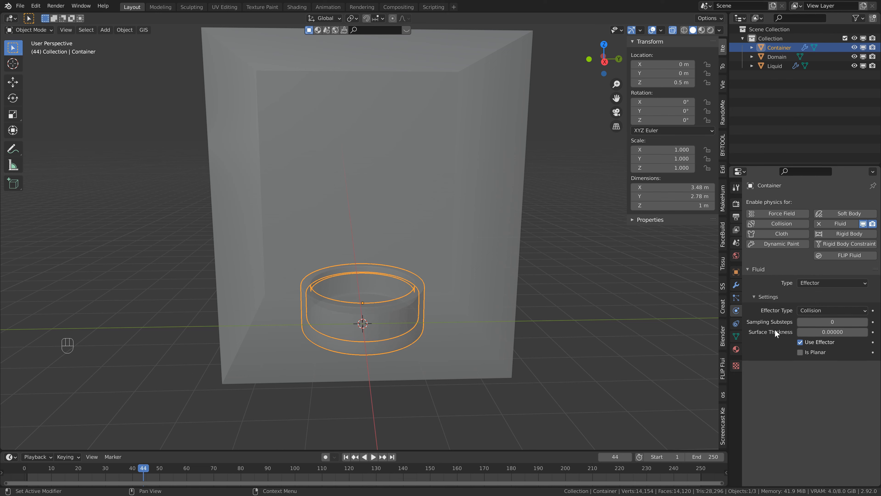
# Set the surface thickness of the Container's collision effector to 0.8
pyautogui.click(829, 332)
pyautogui.write('0.8')
pyautogui.press('Return')
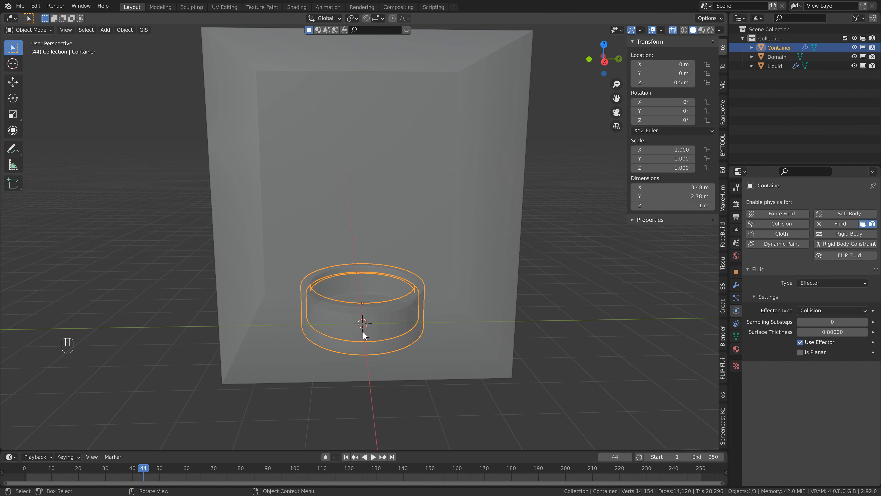
pyautogui.scroll(2, 364, 335)
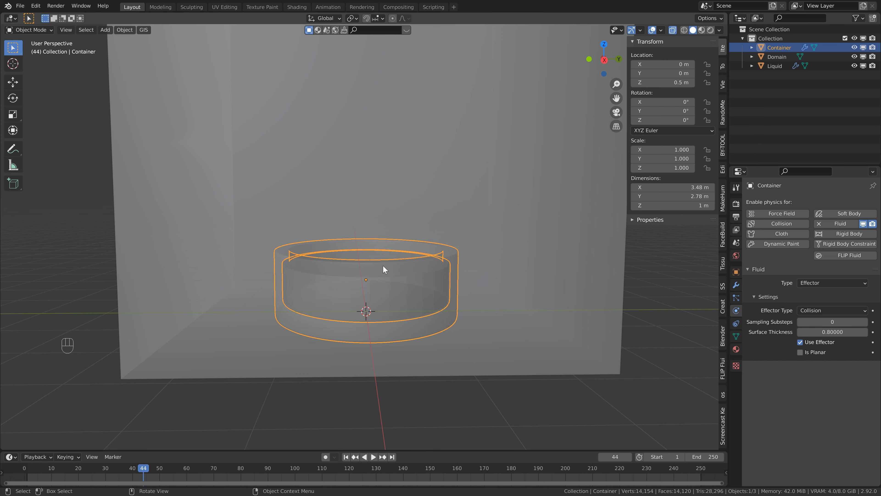
pyautogui.moveTo(383, 270); pyautogui.dragTo(313, 218, button='middle')
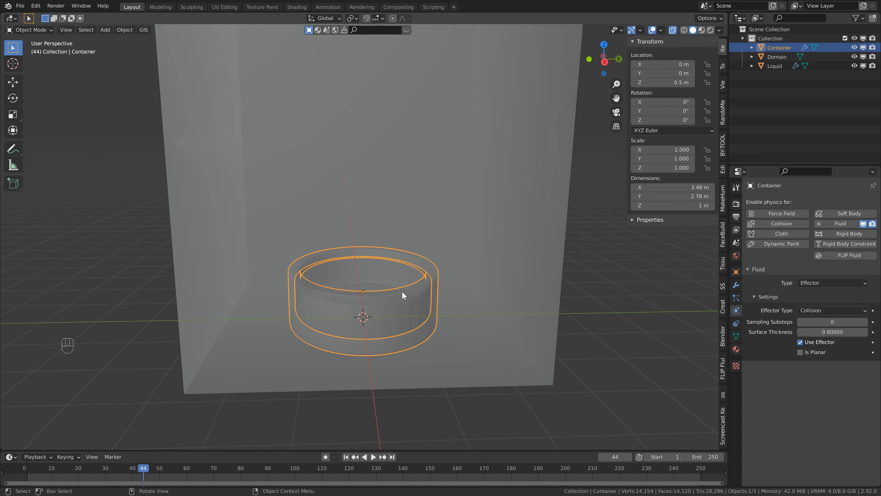
# Enable fluid physics on the Domain box, with fluid type Domain and domain type Liquid
pyautogui.click(468, 157)
pyautogui.click(821, 222)
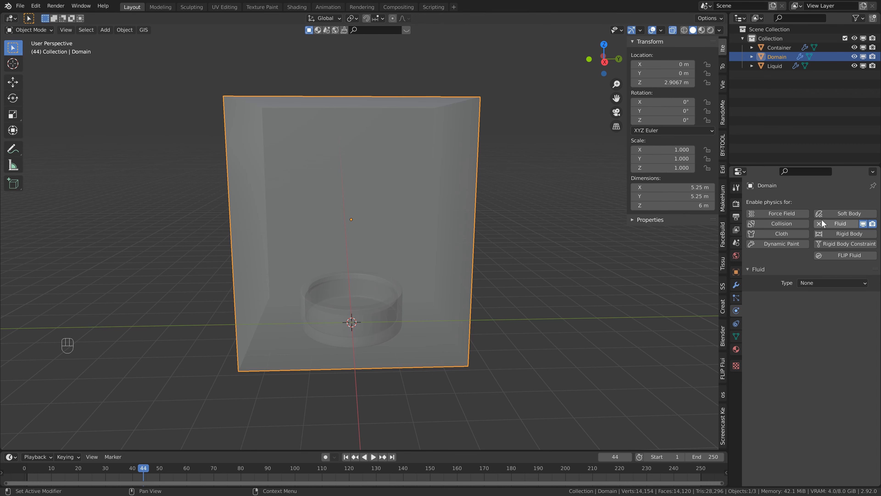
pyautogui.click(825, 284)
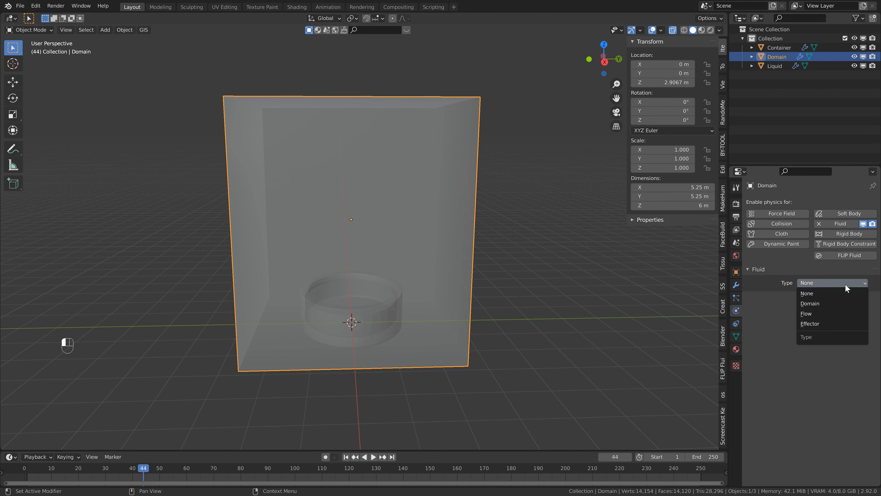
pyautogui.click(817, 303)
pyautogui.click(830, 310)
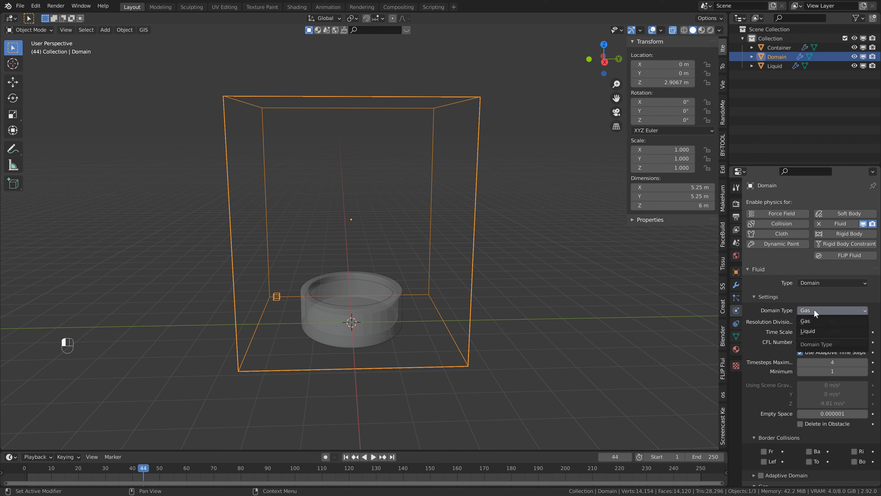
pyautogui.click(814, 331)
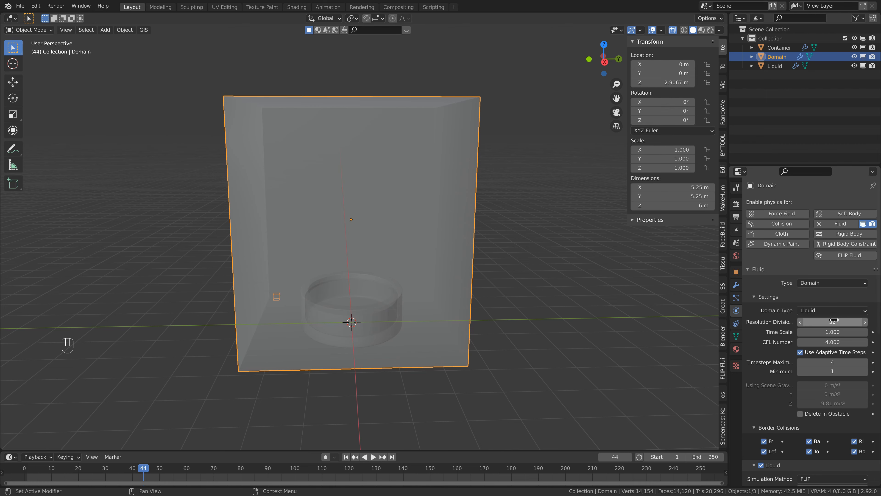
# Set the Domain's resolution divisions to 100
pyautogui.click(834, 322)
pyautogui.write('100')
pyautogui.press('Return')
# Enable Diffusion for the liquid domain and expand its settings
pyautogui.scroll(-2, 772, 323)
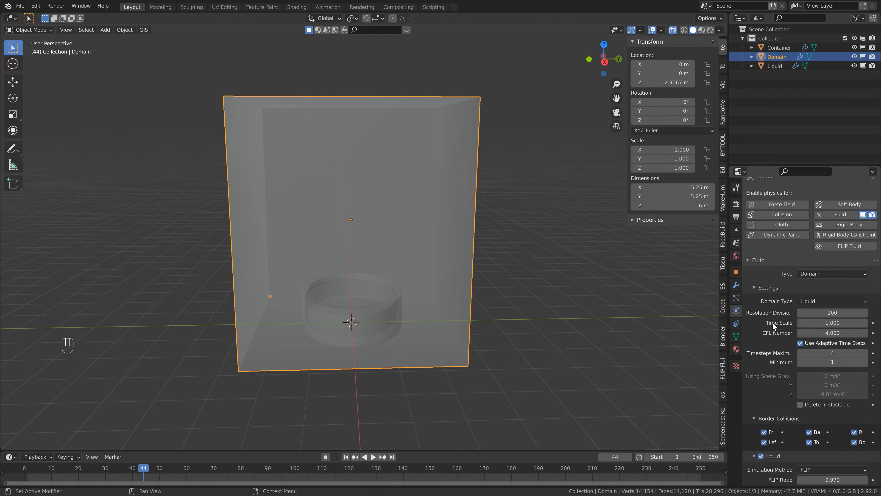
pyautogui.scroll(-12, 772, 322)
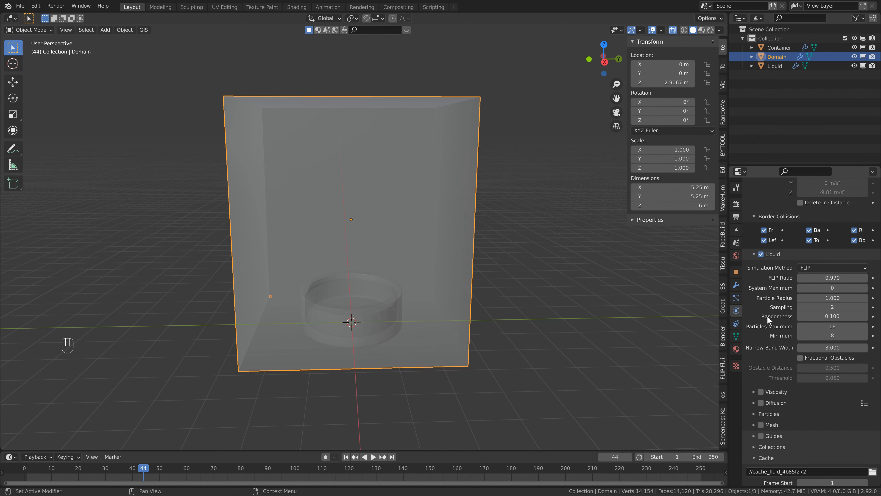
pyautogui.scroll(-6, 768, 316)
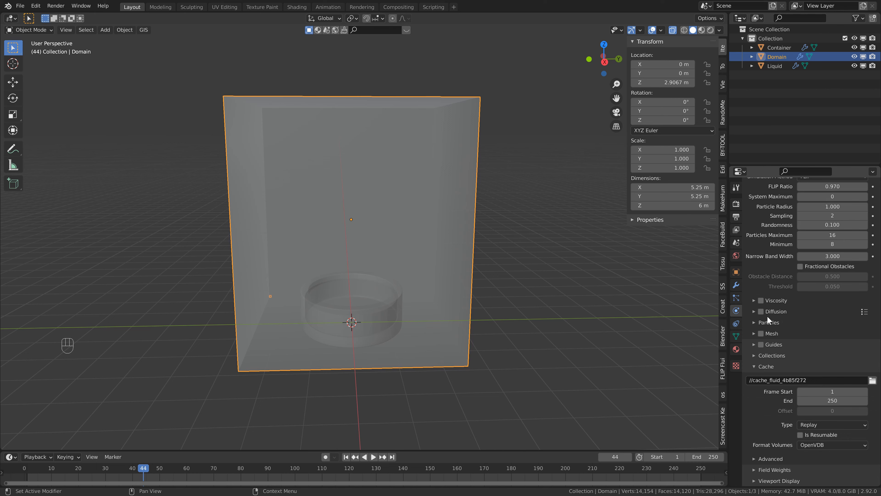
pyautogui.click(754, 312)
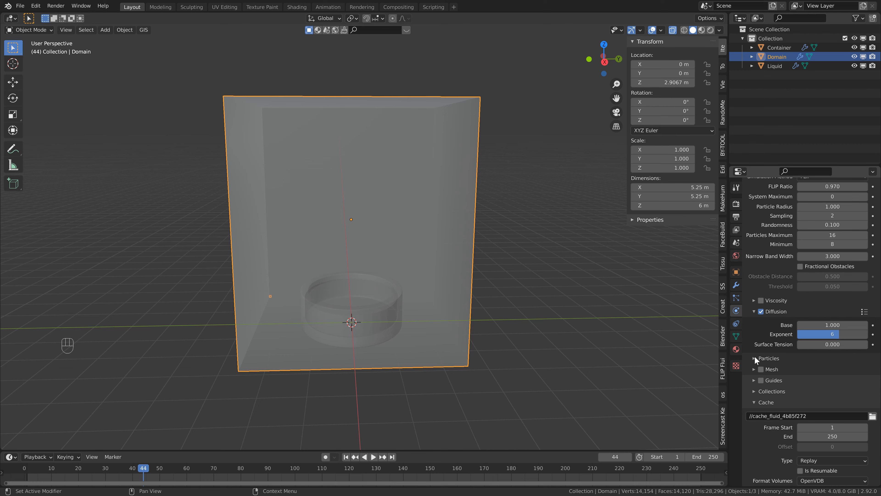
# Expand the Mesh settings of the liquid domain and enable fluid mesh generation
pyautogui.scroll(-2, 759, 331)
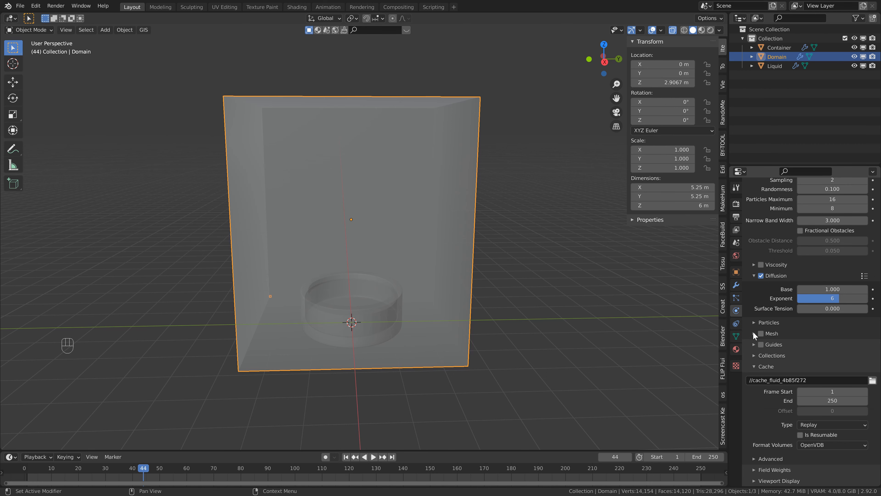
pyautogui.click(754, 334)
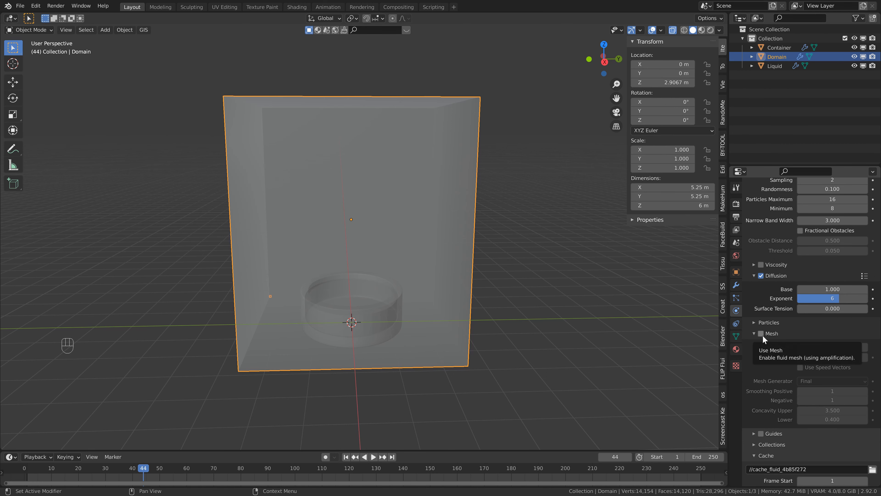
pyautogui.click(761, 334)
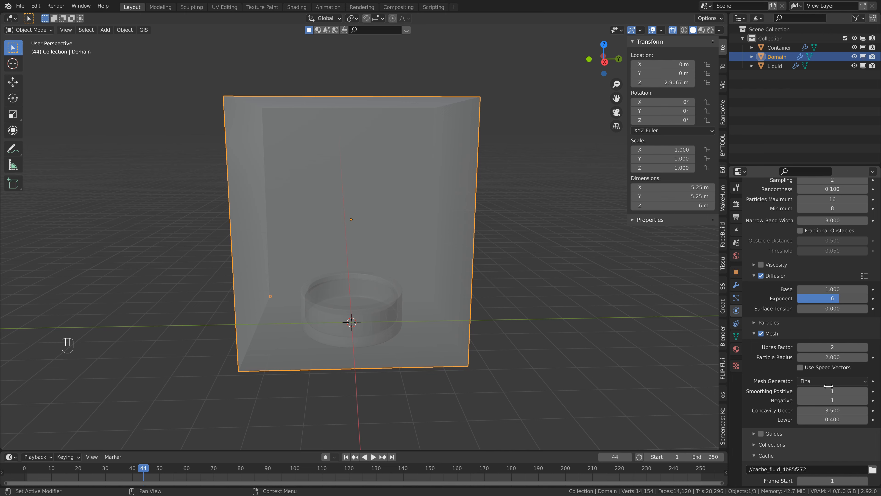
# Choose Replay as the cache type of the Domain
pyautogui.scroll(-4, 828, 385)
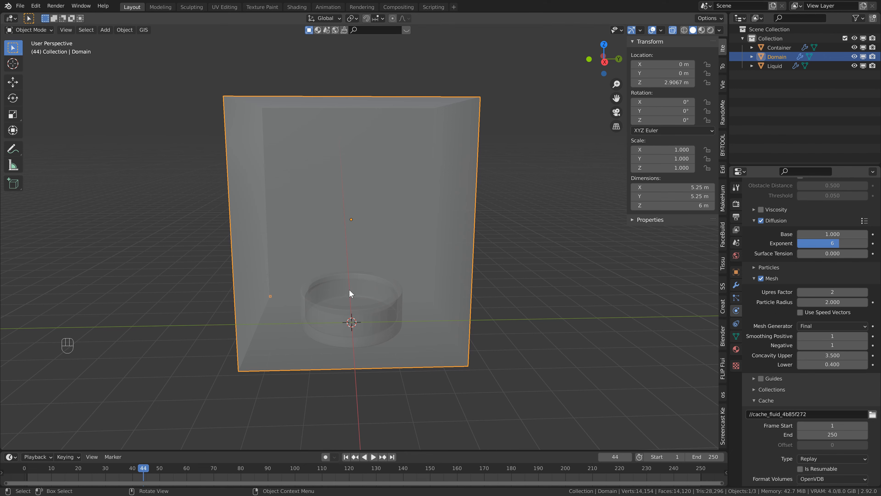
pyautogui.scroll(-3, 803, 305)
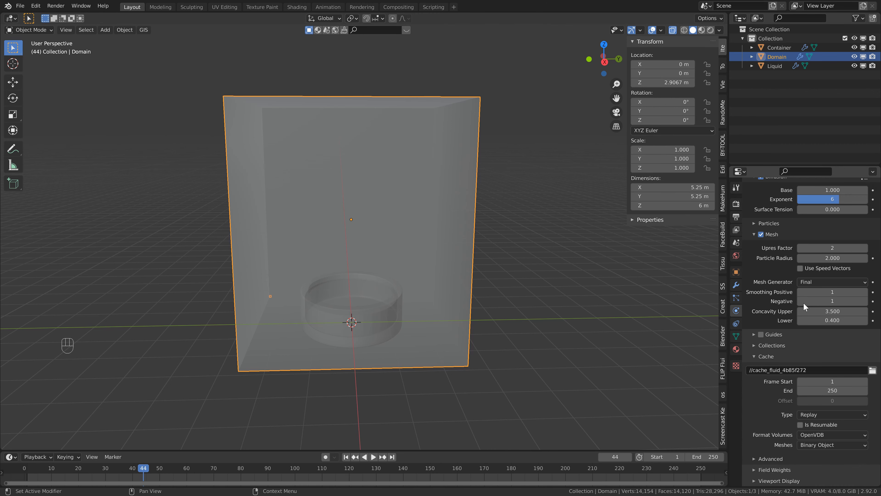
pyautogui.click(803, 415)
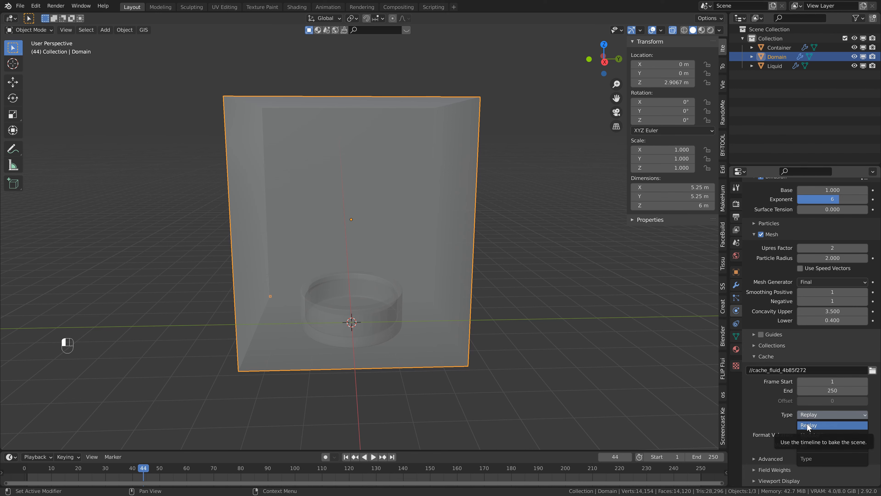
pyautogui.click(807, 424)
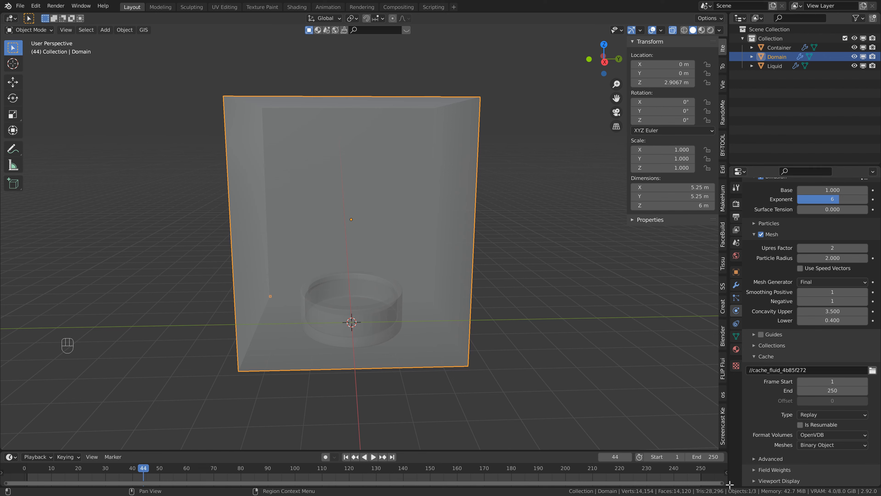
# Split the Properties editor in two, pin the Domain in the new area and show its cache settings there
pyautogui.moveTo(729, 484); pyautogui.dragTo(733, 374)
pyautogui.scroll(15, 839, 439)
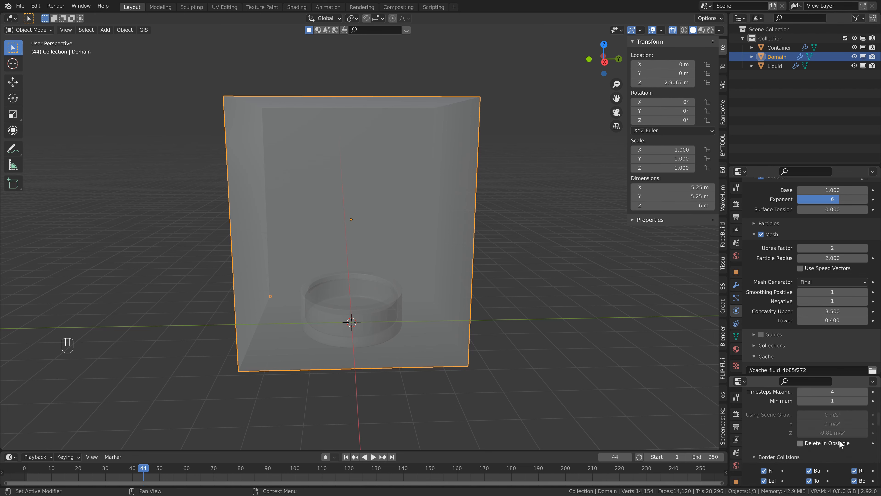
pyautogui.scroll(6, 839, 440)
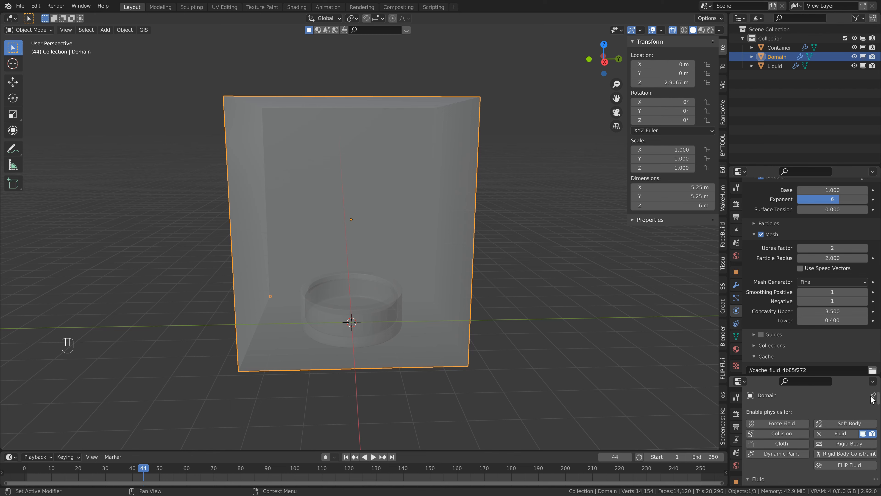
pyautogui.scroll(-15, 823, 428)
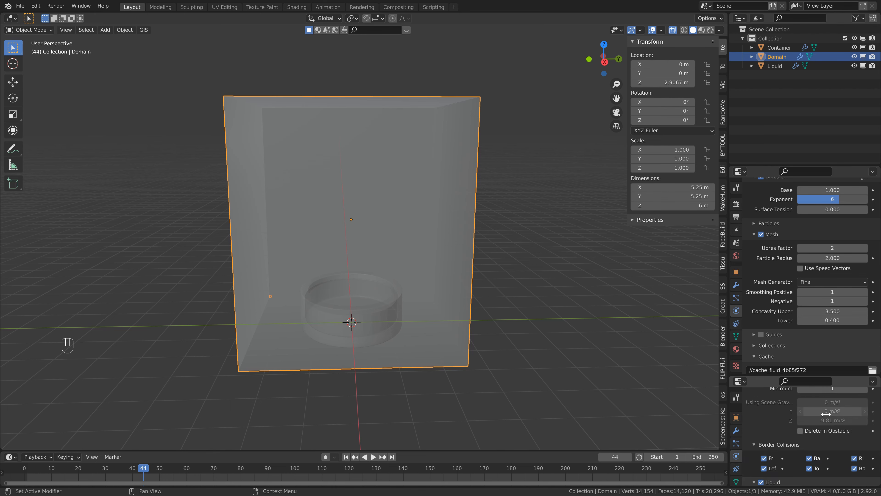
pyautogui.scroll(-10, 824, 428)
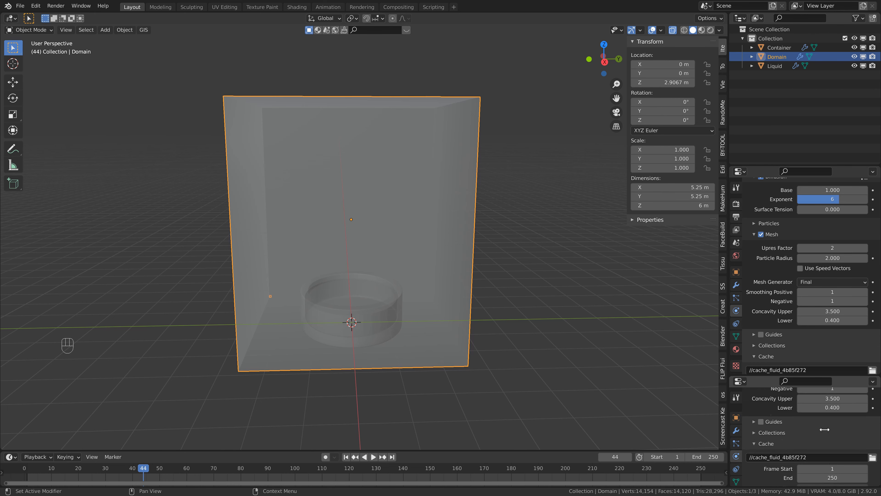
pyautogui.scroll(-1, 824, 429)
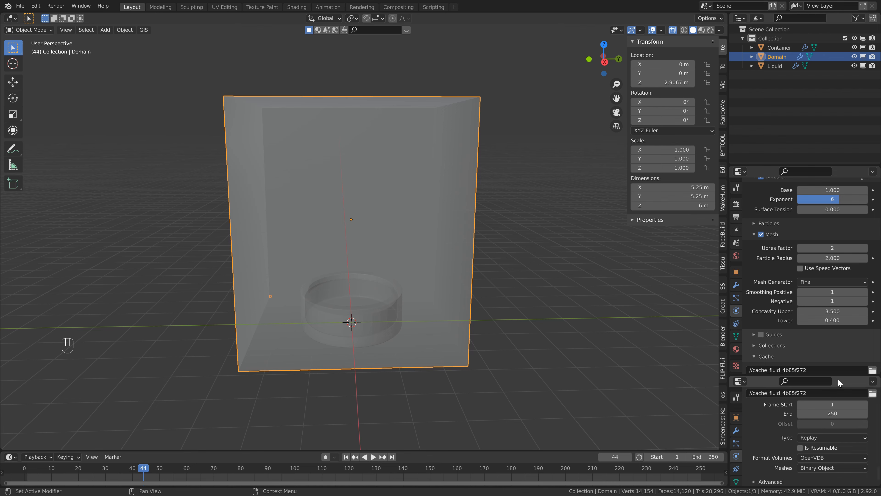
pyautogui.moveTo(836, 375); pyautogui.dragTo(837, 396)
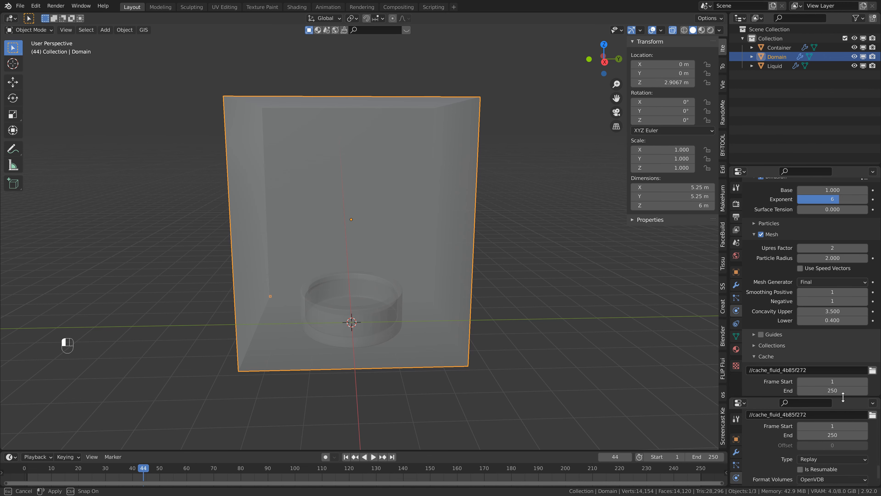
# Check the pinned cache settings by selecting the Container and reselecting the Domain
pyautogui.click(397, 323)
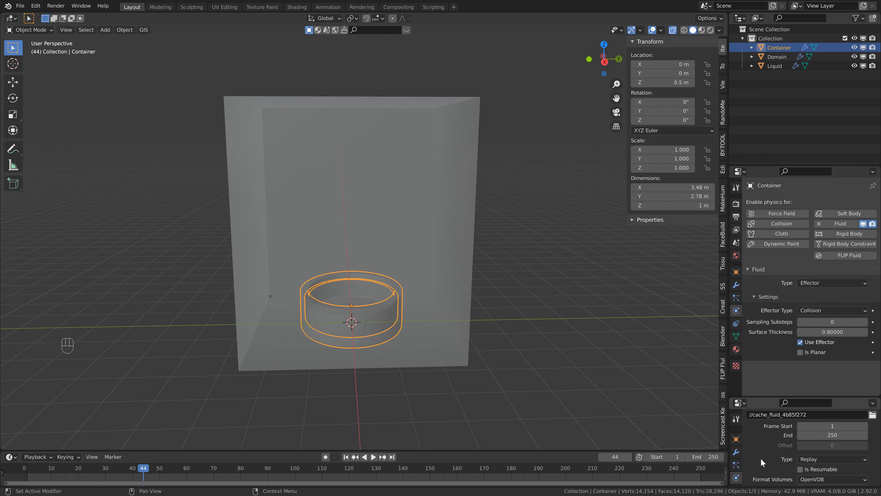
pyautogui.click(827, 458)
pyautogui.click(819, 448)
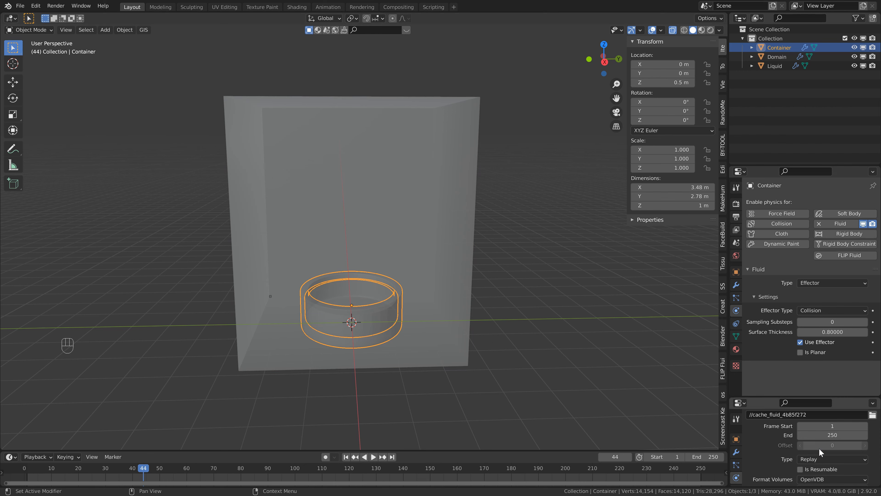
pyautogui.click(435, 269)
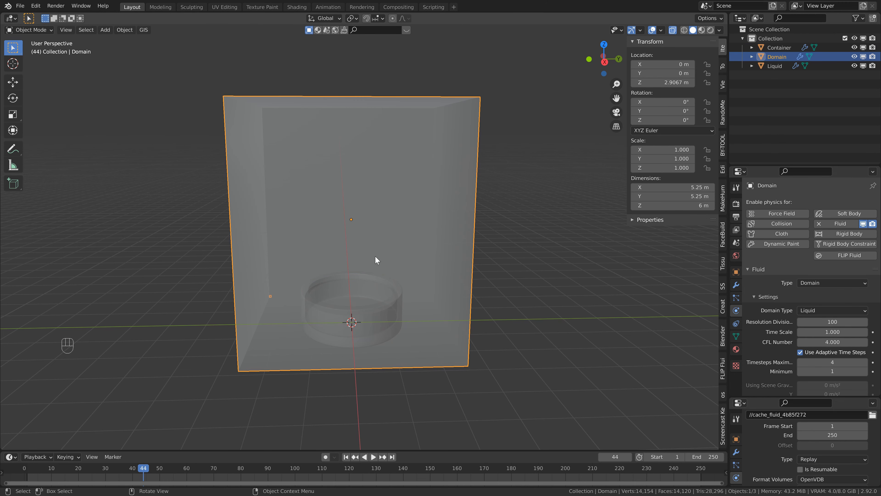
# Go to frame 1 to generate the liquid mesh and display it smooth-shaded with X-ray off
pyautogui.click(345, 457)
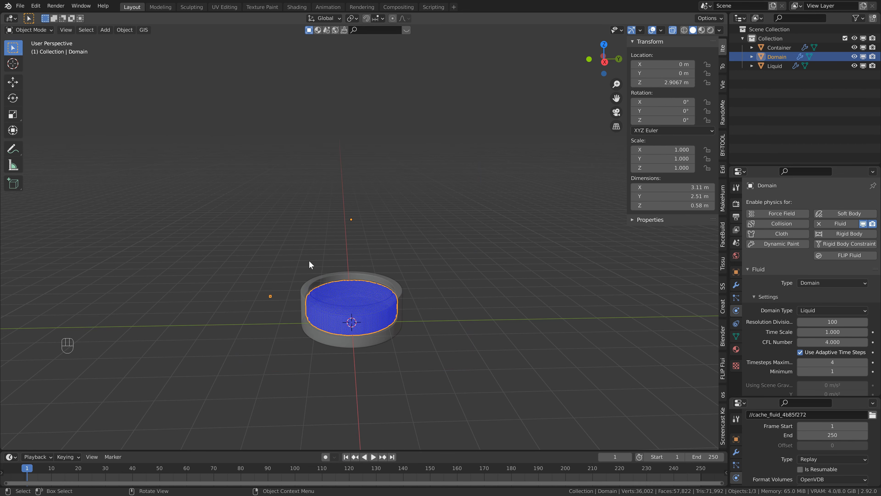
pyautogui.scroll(1, 354, 306)
pyautogui.keyDown('shift'); pyautogui.moveTo(354, 306); pyautogui.dragTo(353, 271, button='middle'); pyautogui.keyUp('shift')
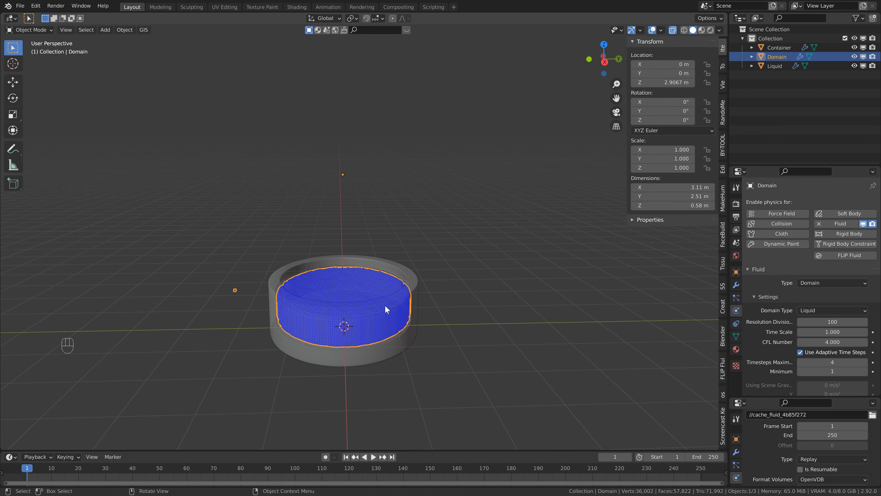
pyautogui.rightClick(350, 275)
pyautogui.click(349, 275)
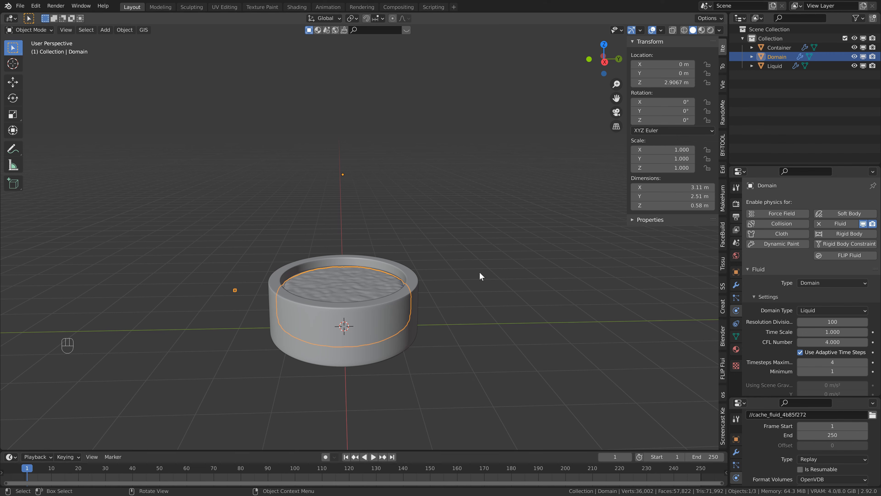
# Play the fluid simulation from frame 1 and stop it at frame 10
pyautogui.press('space')
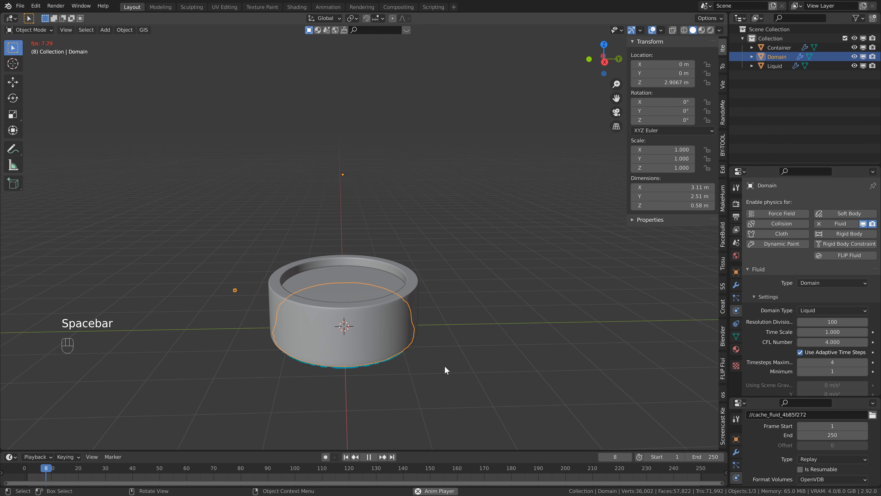
pyautogui.press('space')
pyautogui.keyDown('shift'); pyautogui.scroll(-2, 418, 330); pyautogui.keyUp('shift')
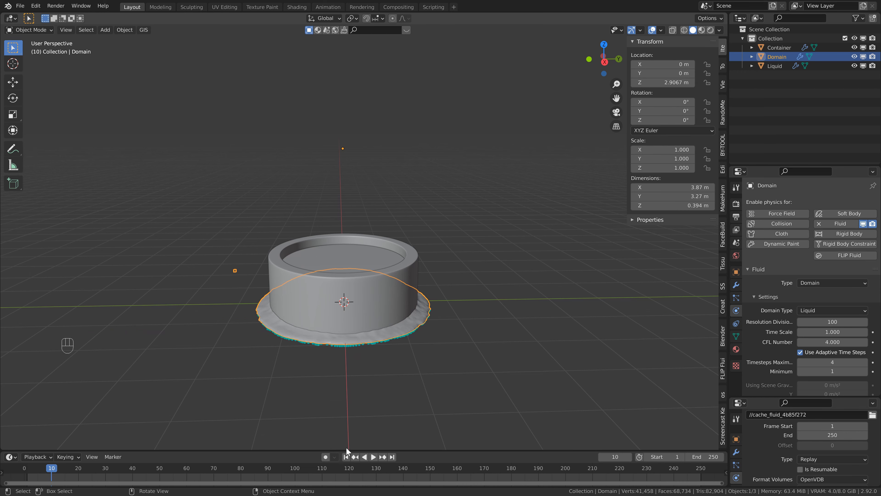
# Return to frame 1 of the fluid simulation and save the file
pyautogui.click(345, 457)
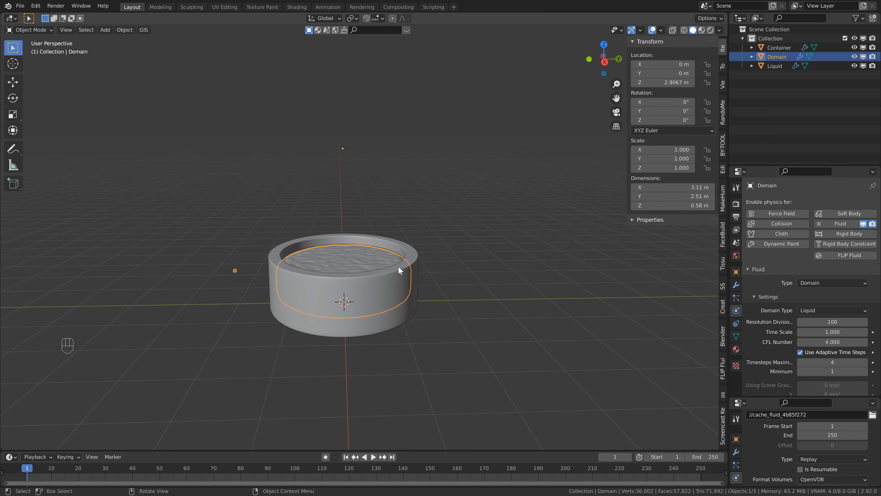
pyautogui.scroll(2, 378, 257)
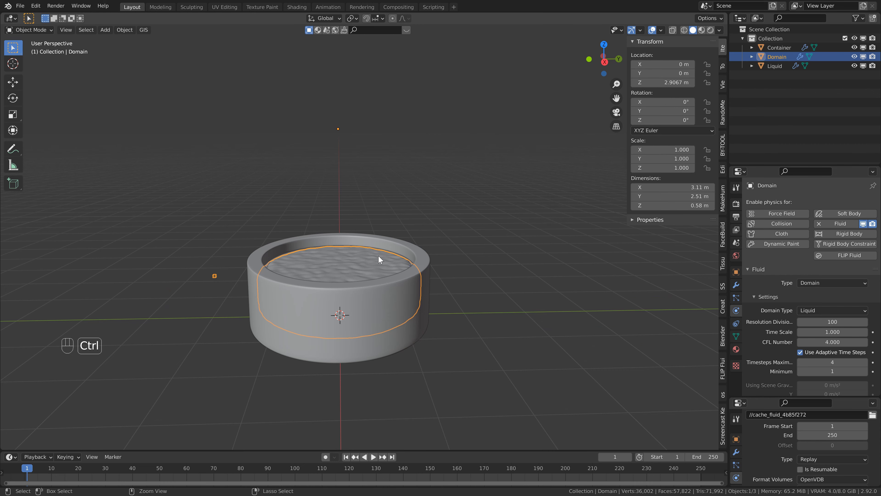
pyautogui.hotkey('ctrl', 's')
pyautogui.scroll(-1, 362, 242)
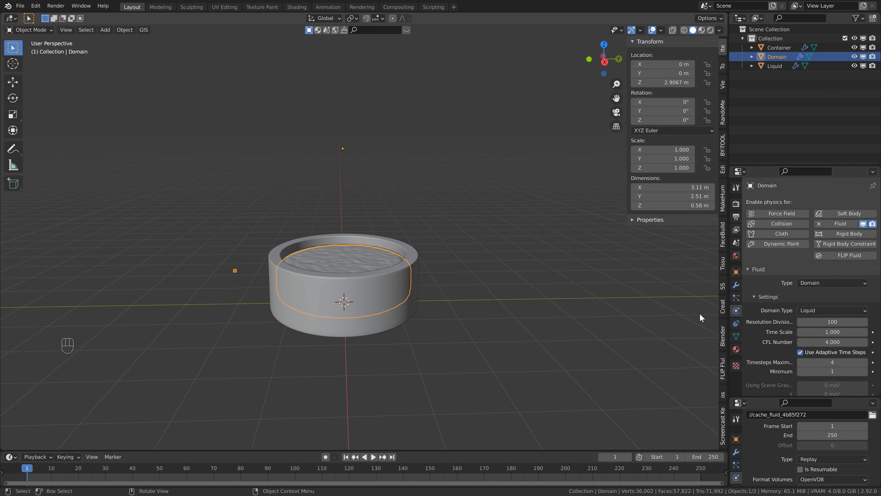
# Test Resolution Divisions of 102 on the Domain by saving, playing to frame 7 and returning to frame 1
pyautogui.click(831, 323)
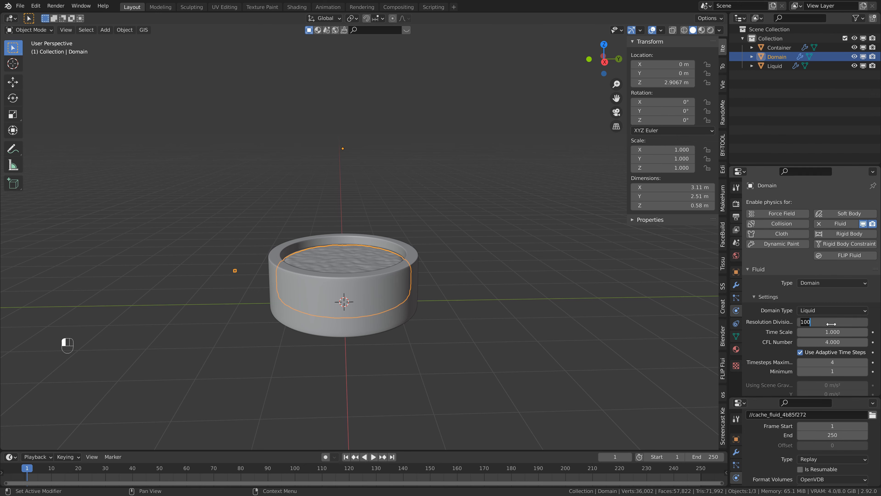
pyautogui.write('102')
pyautogui.press('Return')
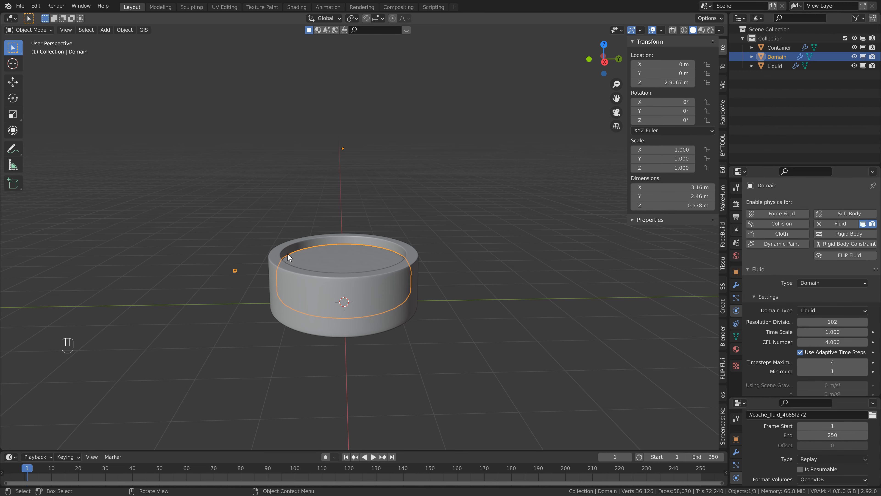
pyautogui.hotkey('ctrl', 's')
pyautogui.press('space')
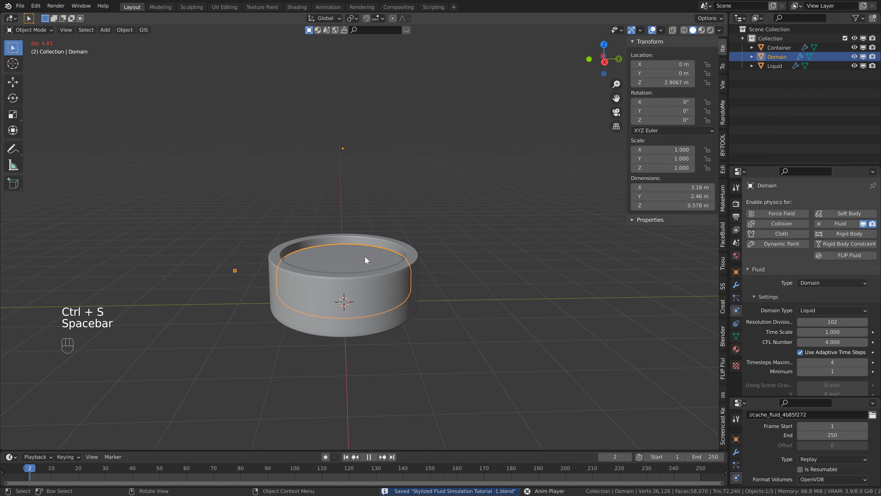
pyautogui.press('space')
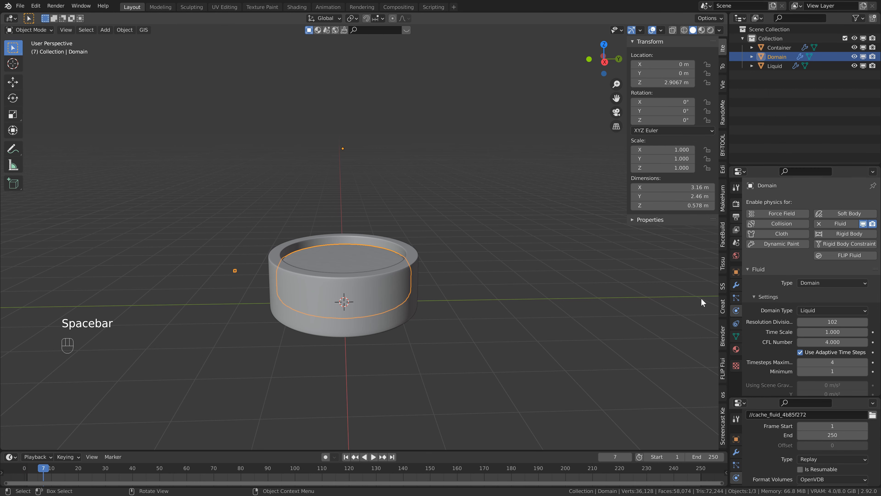
pyautogui.hotkey('shift', 'Left')
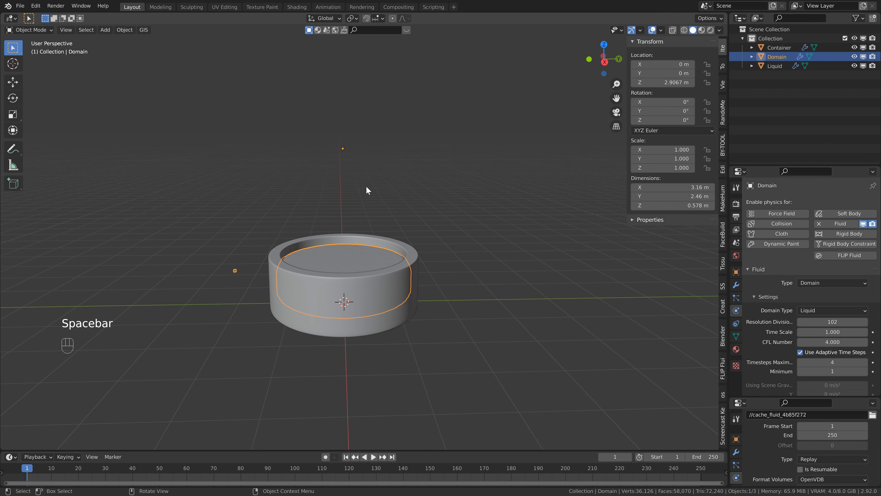
# Set the Domain's Resolution Divisions to 100, play the simulation to frame 8 and return to frame 1 for comparison
pyautogui.click(833, 323)
pyautogui.write('100')
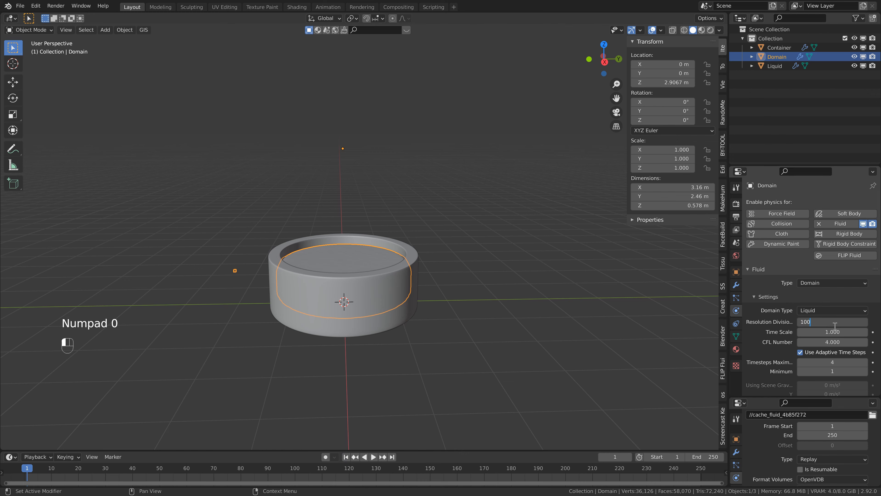
pyautogui.press('Return')
pyautogui.press('space')
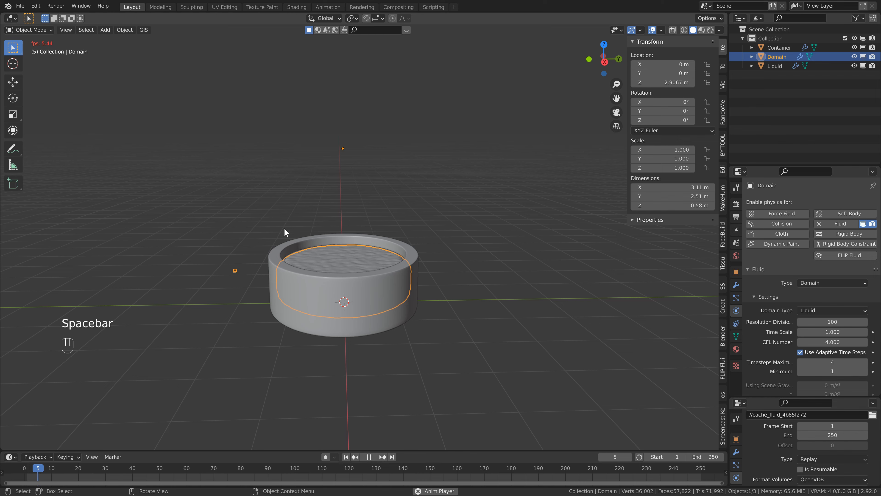
pyautogui.press('space')
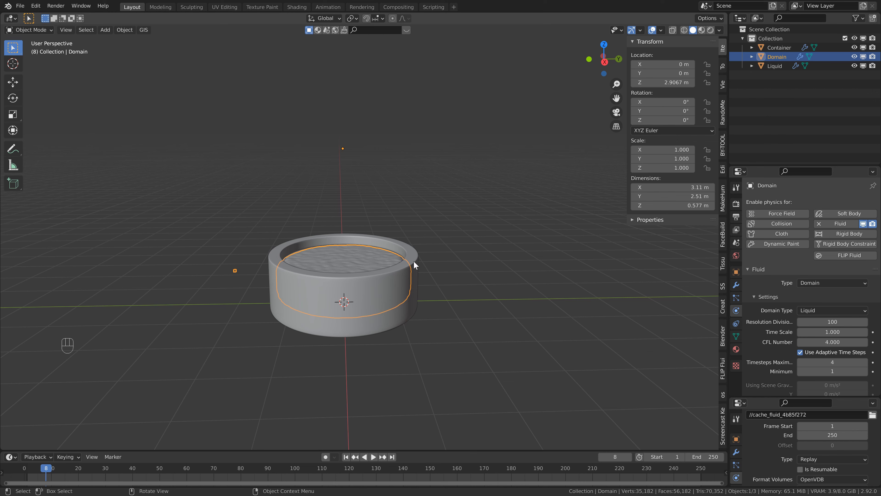
pyautogui.click(346, 456)
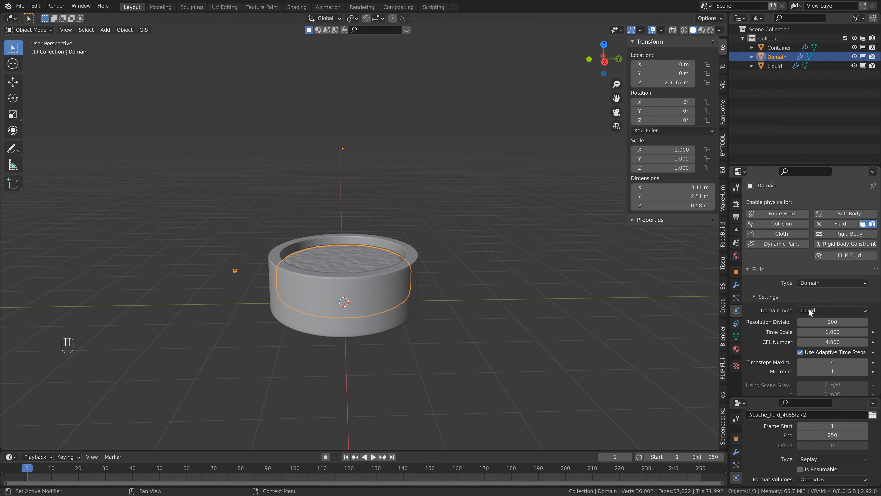
# Set the Domain's Resolution Divisions to 102 and save the file
pyautogui.click(841, 322)
pyautogui.write('102')
pyautogui.click(451, 261)
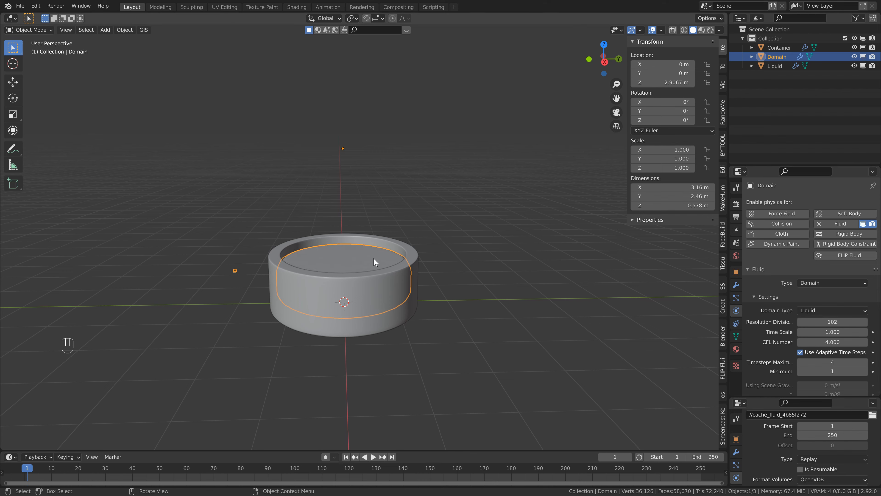
pyautogui.hotkey('ctrl', 's')
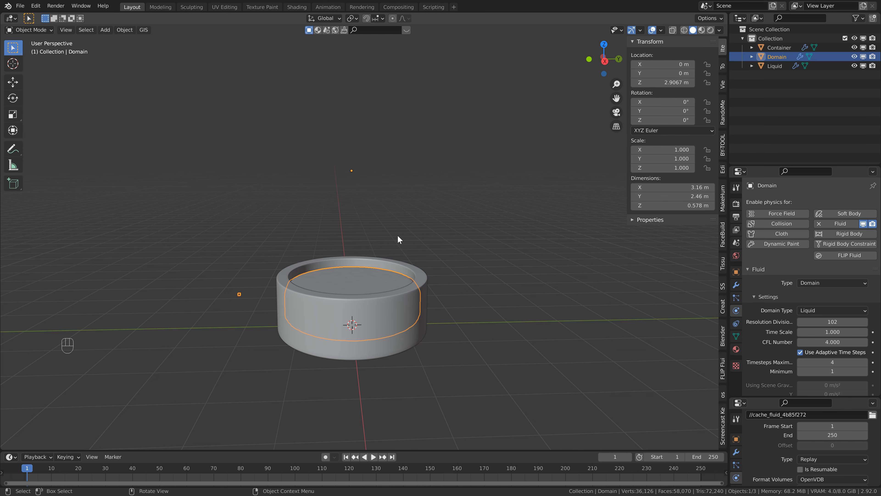
# Add a UV sphere and raise it along Z to about 1.3 m, above the container
pyautogui.keyDown('shift'); pyautogui.moveTo(410, 216); pyautogui.dragTo(389, 208, button='middle'); pyautogui.keyUp('shift')
pyautogui.hotkey('shift', 'a')
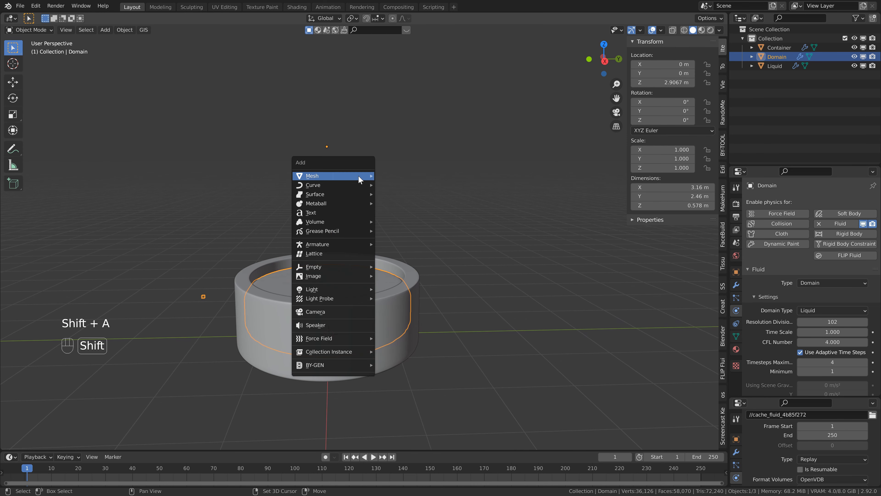
pyautogui.moveTo(346, 175)
pyautogui.click(401, 204)
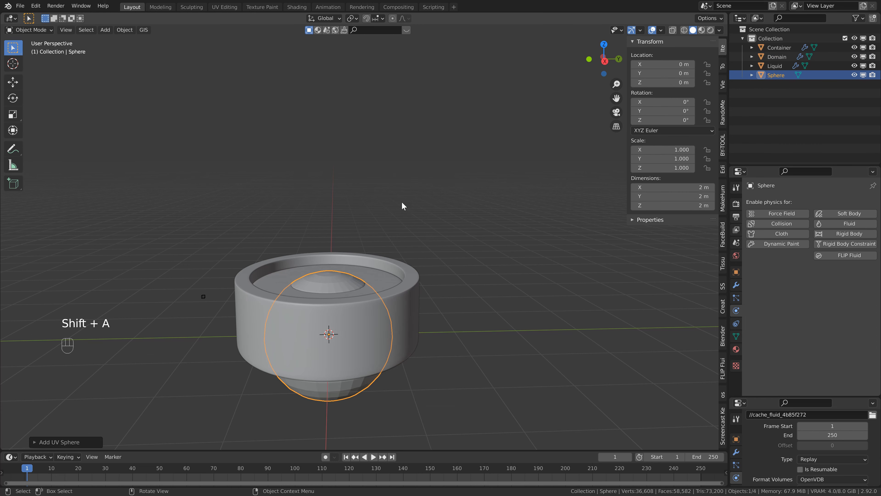
pyautogui.press('g')
pyautogui.press('z')
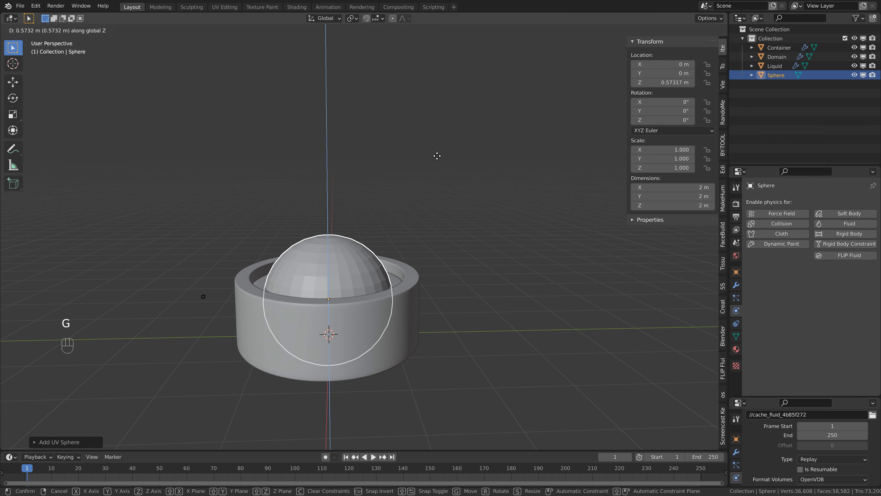
pyautogui.click(438, 117)
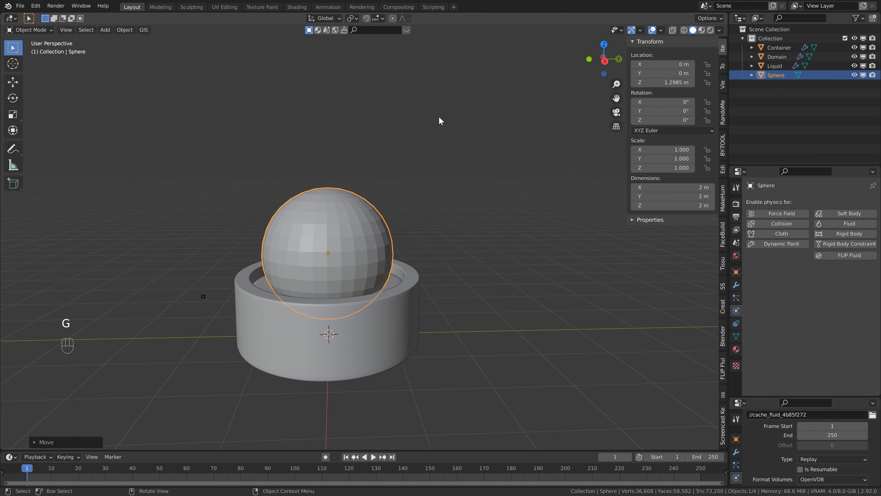
# Scale the sphere uniformly by 0.25 and by a further 1.3 on X and Y only, leaving Z locked
pyautogui.write('s')
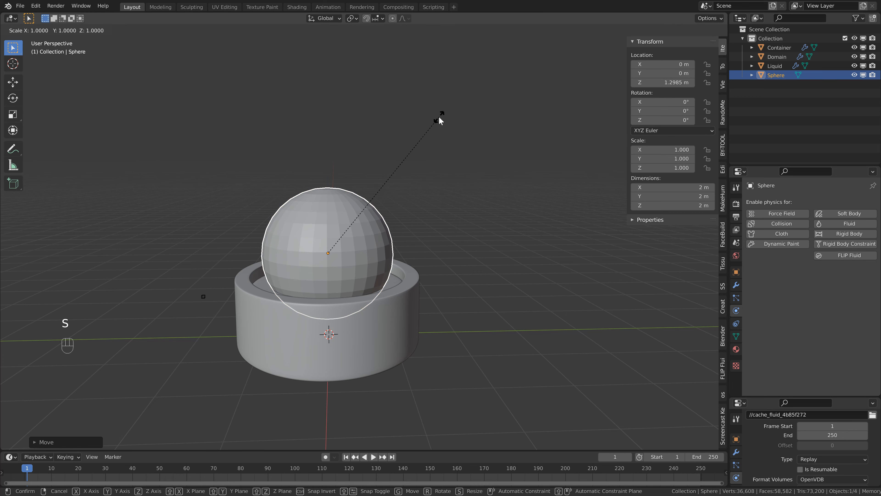
pyautogui.write('.25')
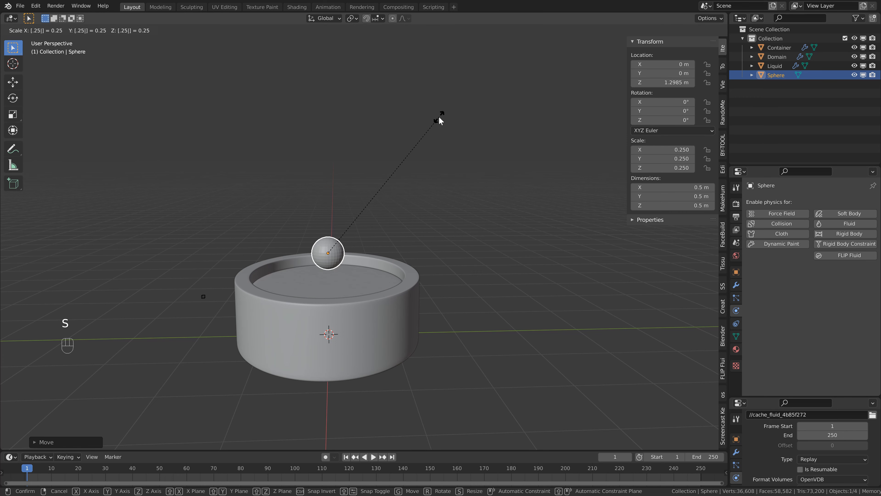
pyautogui.press('Return')
pyautogui.scroll(2, 392, 261)
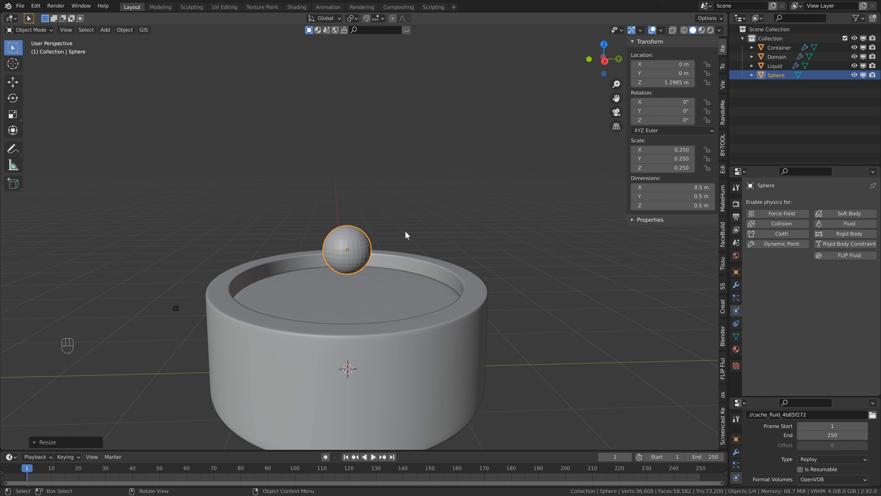
pyautogui.press('s')
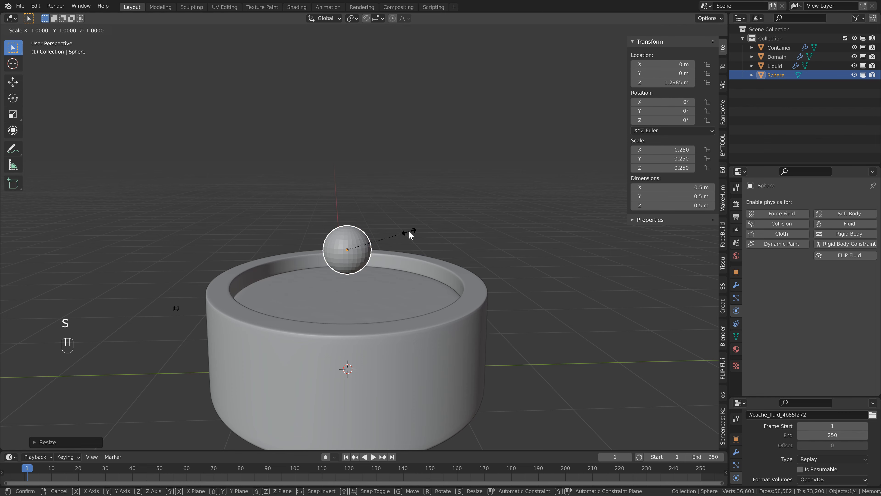
pyautogui.hotkey('shift', 'z')
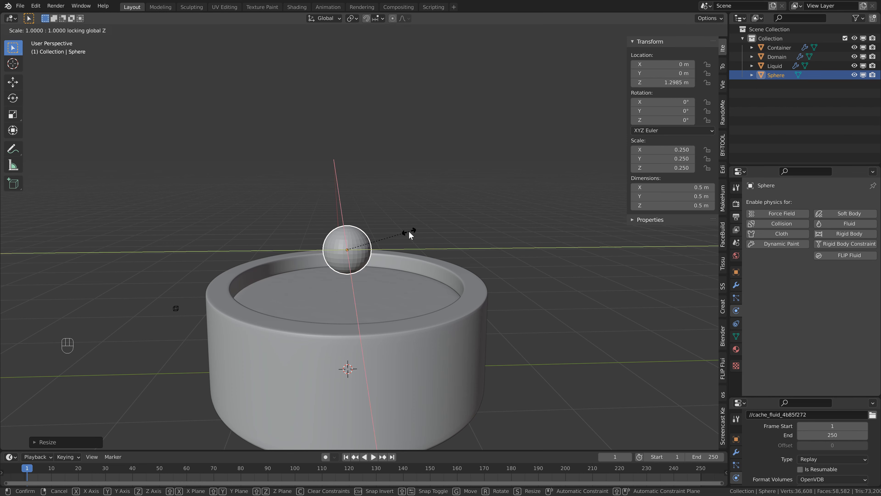
pyautogui.write('1.3')
pyautogui.press('Return')
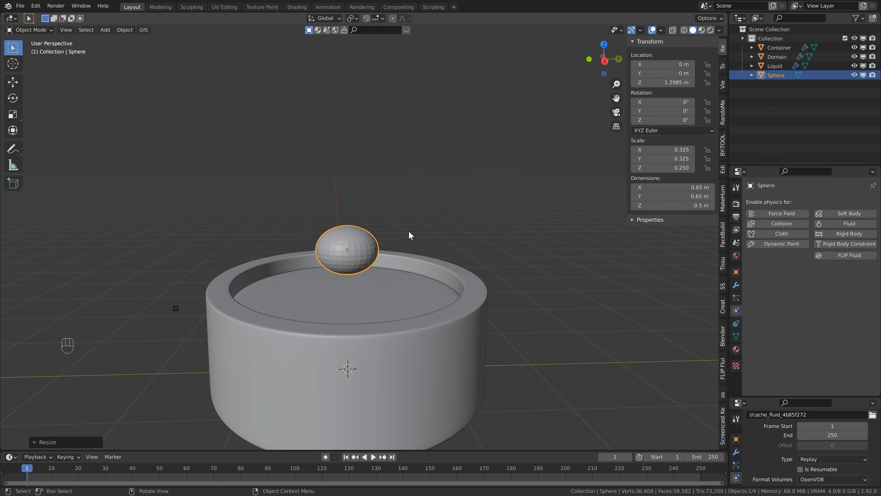
# Save the file with the sphere smooth-shaded and apply the sphere's scale
pyautogui.hotkey('ctrl', 's')
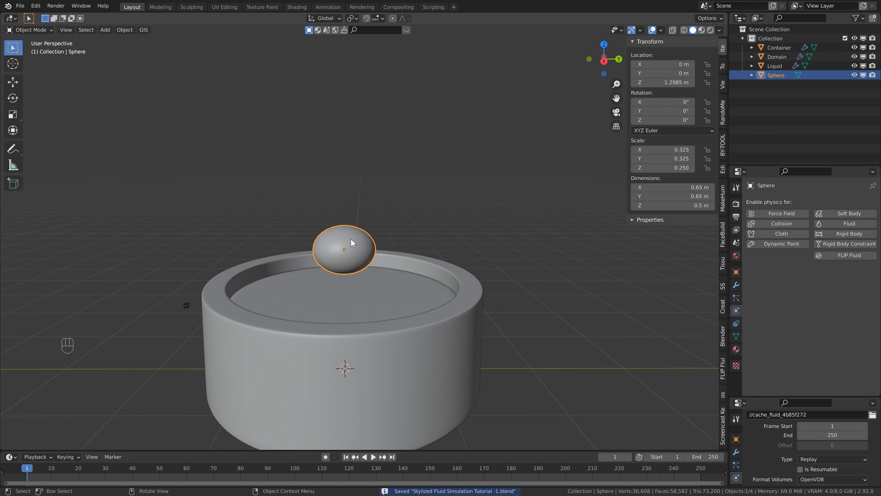
pyautogui.hotkey('ctrl', 'a')
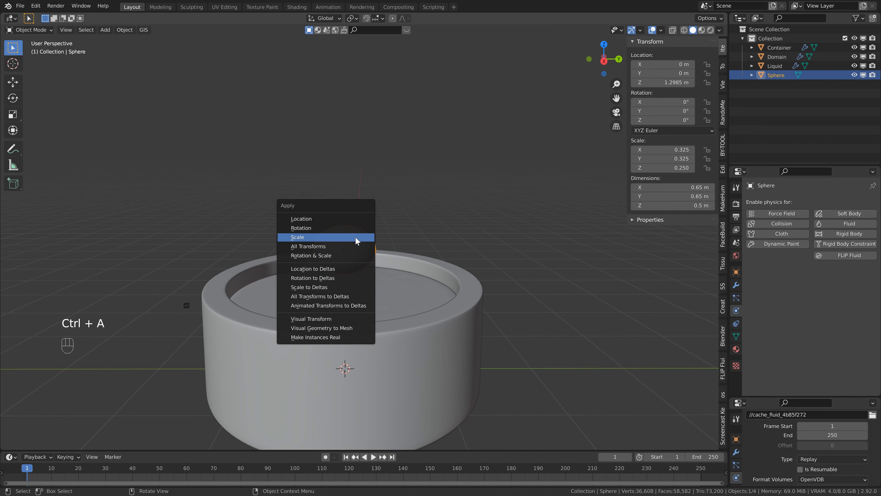
pyautogui.click(356, 237)
pyautogui.scroll(-2, 418, 233)
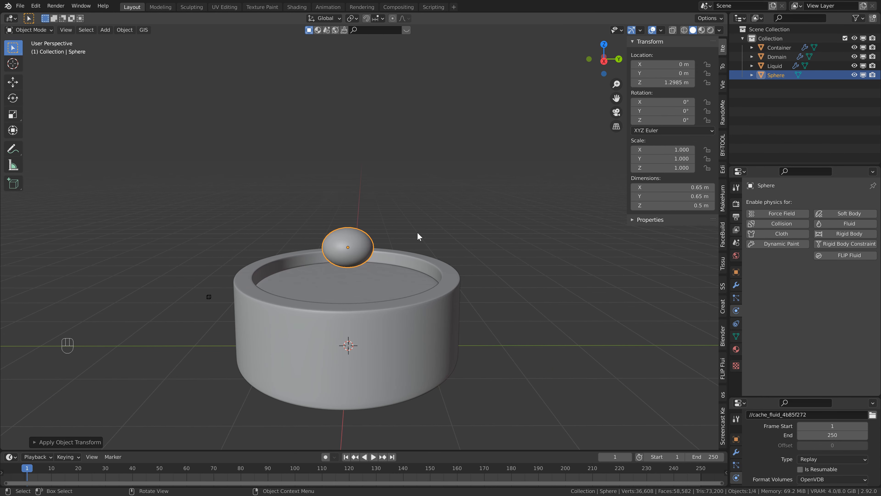
pyautogui.moveTo(367, 229); pyautogui.dragTo(372, 229, button='middle')
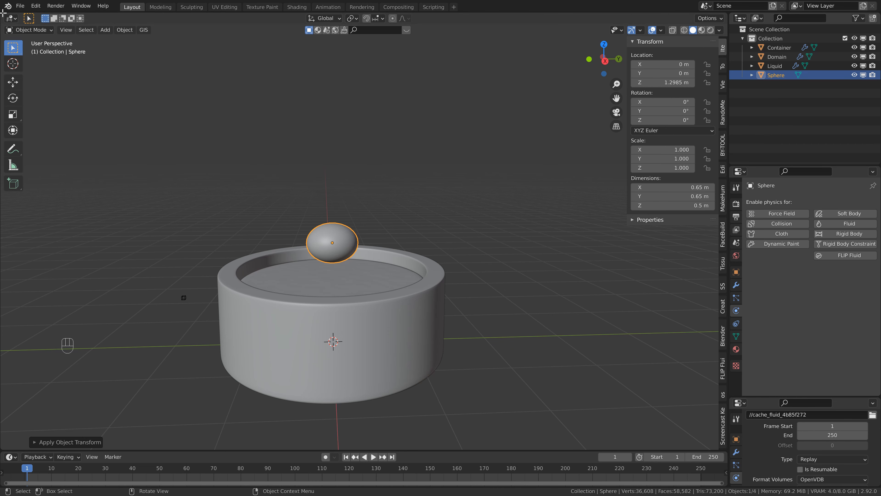
# Split the 3D viewport vertically and turn the new area into a Graph Editor
pyautogui.moveTo(3, 14); pyautogui.dragTo(295, 25)
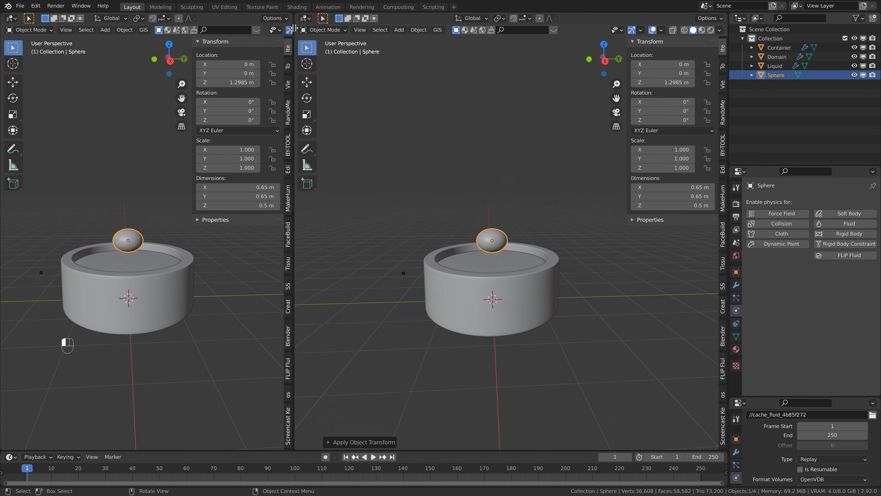
pyautogui.click(15, 20)
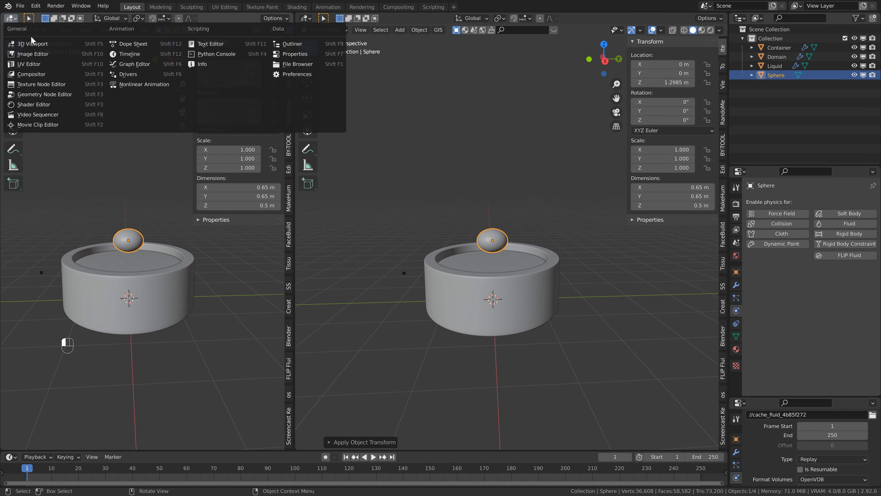
pyautogui.click(125, 65)
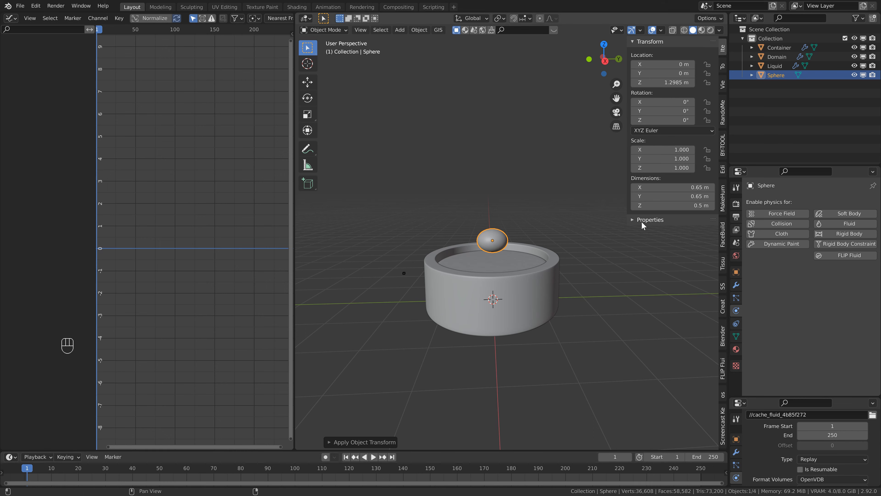
# Insert a location keyframe for the sphere at frame 1
pyautogui.scroll(2, 518, 202)
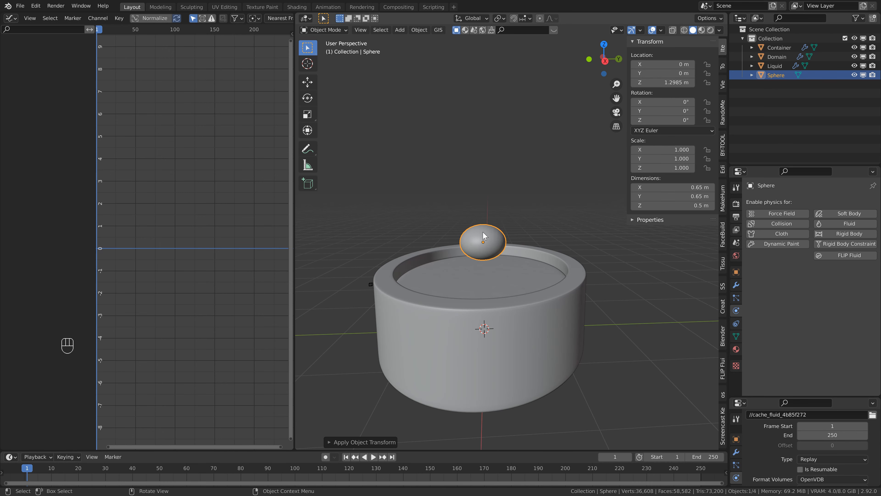
pyautogui.press('i')
pyautogui.click(508, 222)
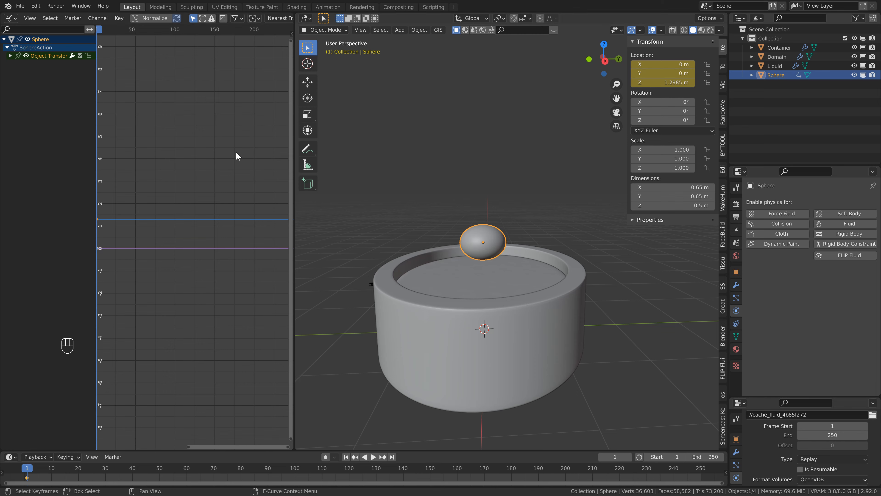
# Expand the sphere's Object Transforms channels in the Graph Editor and turn on Normalize
pyautogui.click(10, 57)
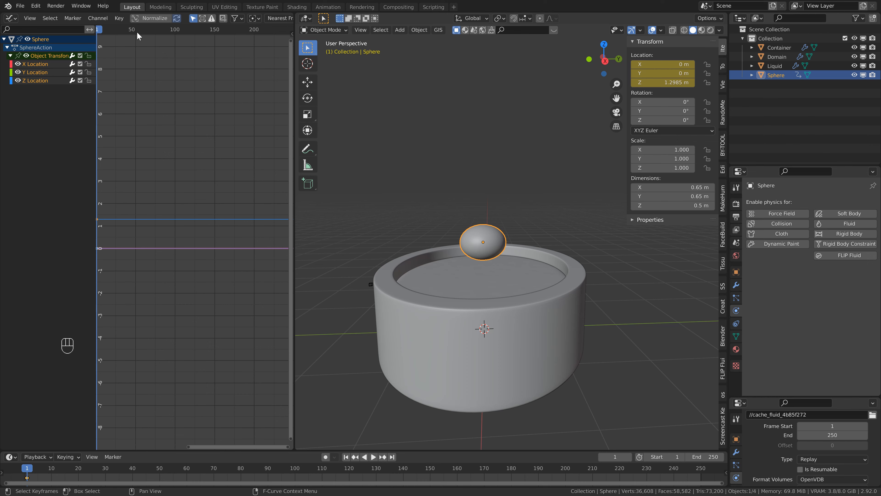
pyautogui.click(145, 20)
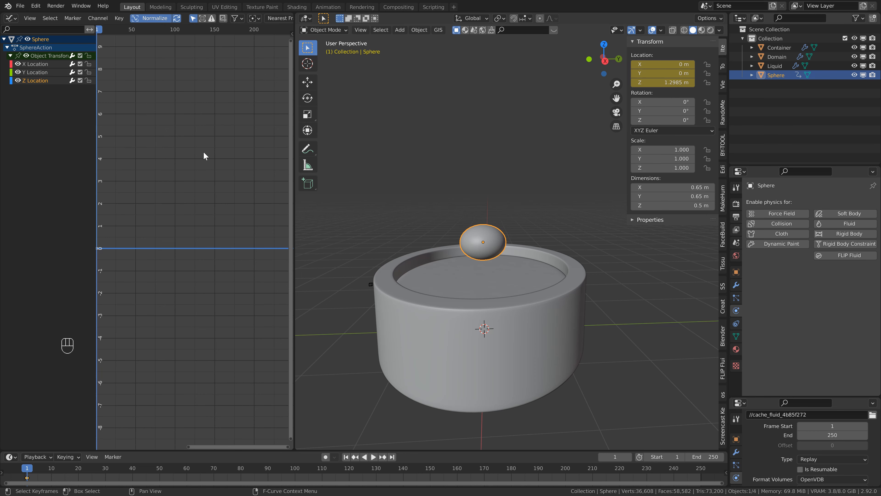
# Show the F-curve Modifiers settings in the Graph Editor's sidebar and widen the editor area
pyautogui.press('n')
pyautogui.click(288, 74)
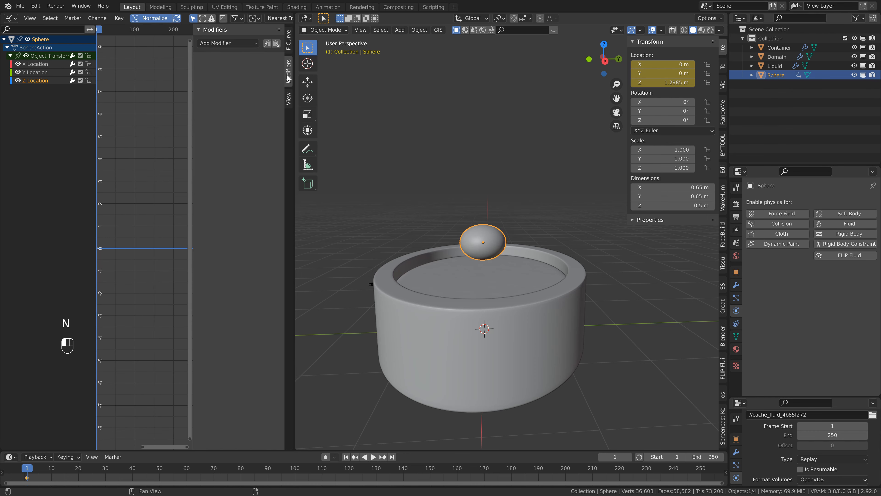
pyautogui.moveTo(294, 78); pyautogui.dragTo(357, 78)
pyautogui.click(289, 43)
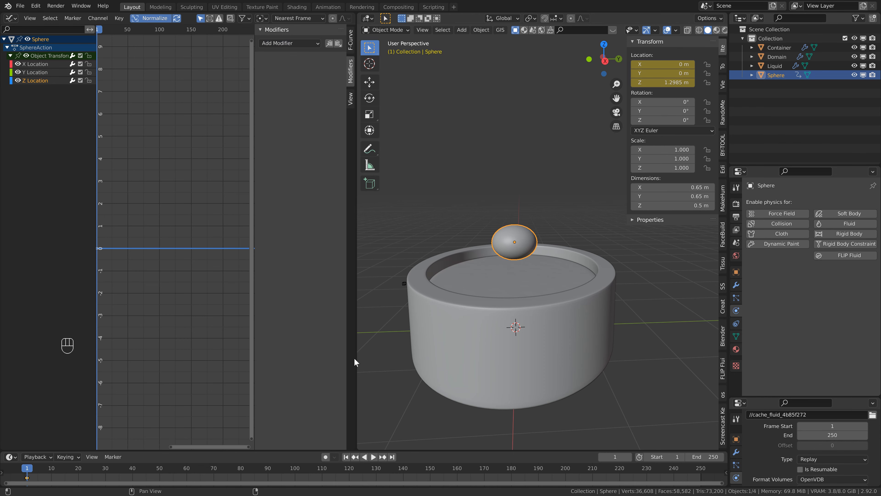
# At frame 15, lower the sphere into the liquid to Z about 0.712 m and keyframe its location
pyautogui.click(63, 470)
pyautogui.moveTo(64, 470); pyautogui.dragTo(66, 471)
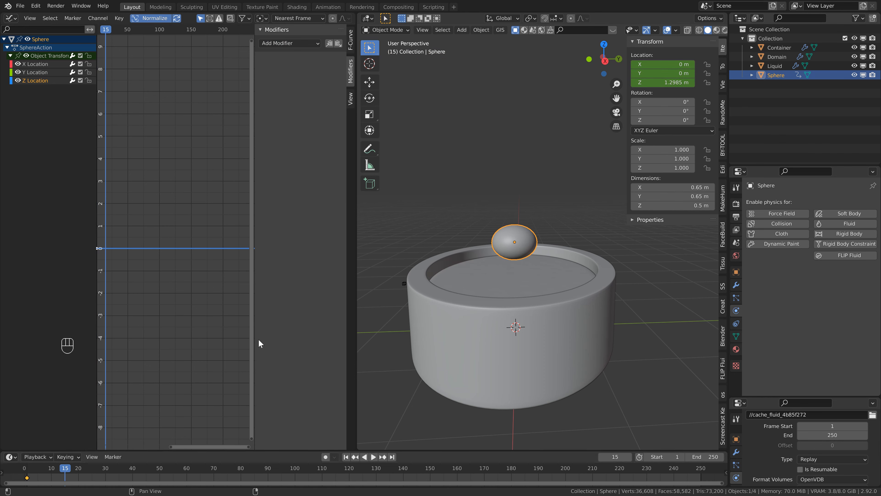
pyautogui.press('g')
pyautogui.press('z')
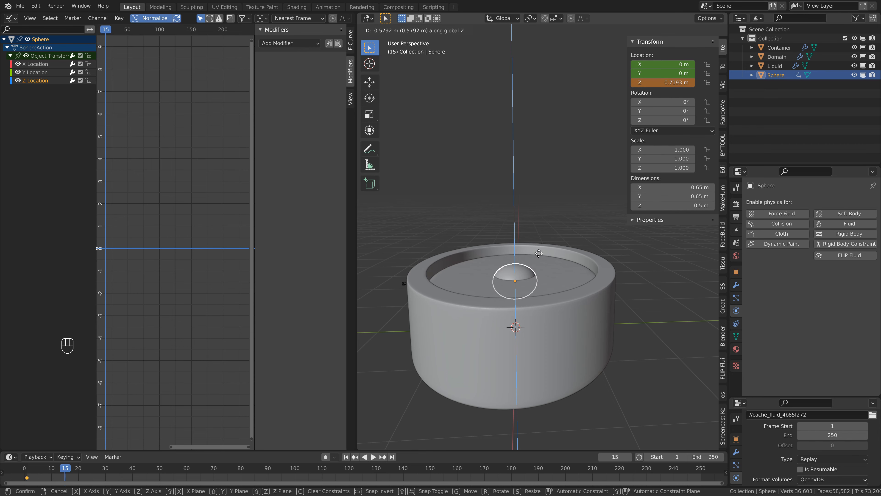
pyautogui.click(539, 254)
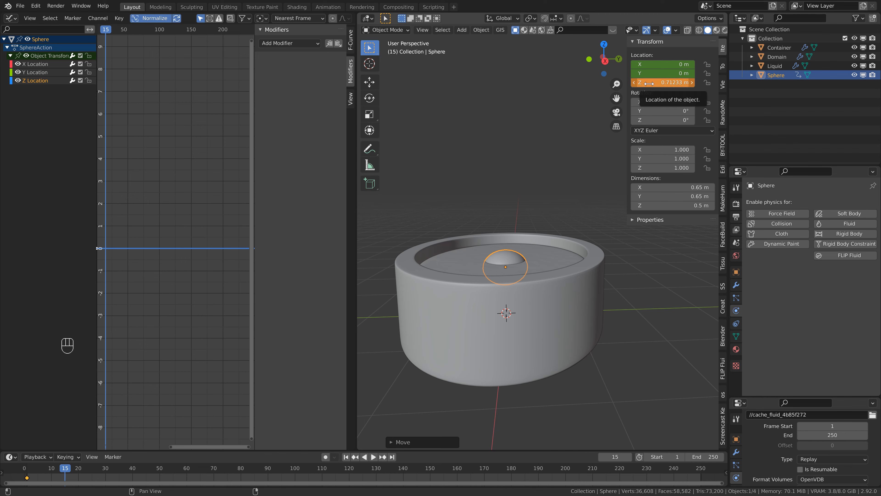
pyautogui.press('n')
pyautogui.press('n')
pyautogui.rightClick(674, 86)
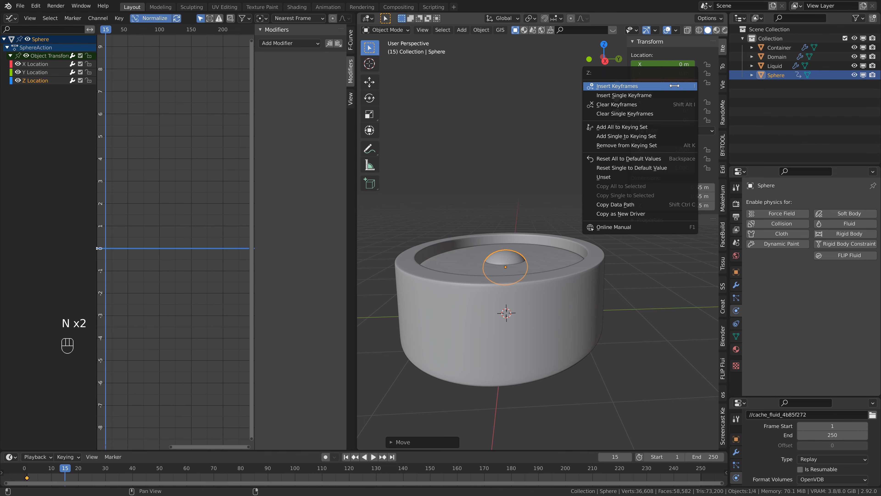
pyautogui.click(674, 86)
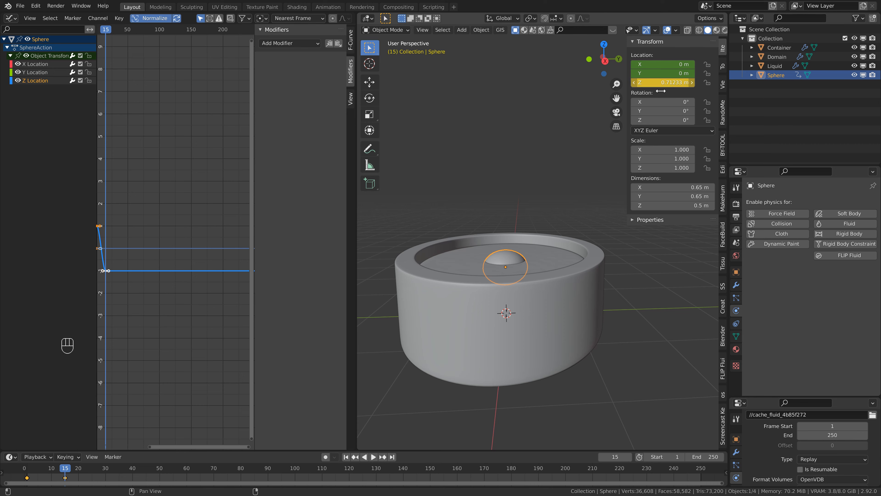
pyautogui.click(223, 307)
pyautogui.scroll(-1, 223, 308)
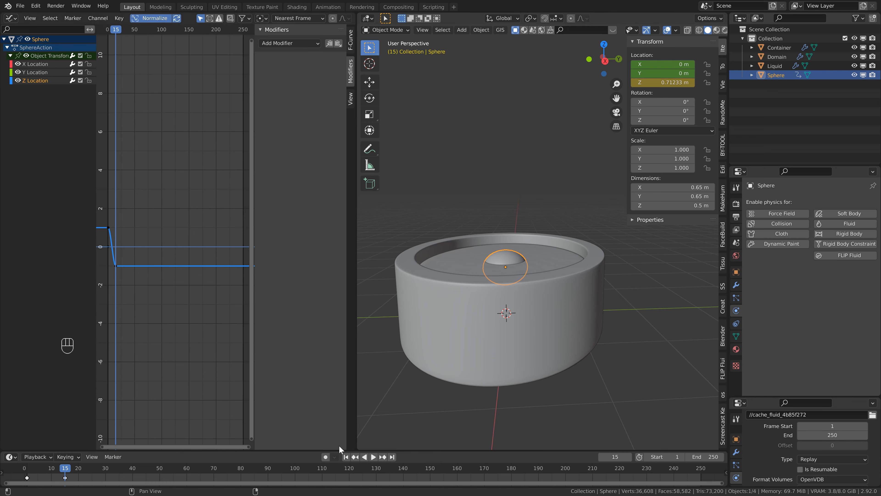
# At frame 1, raise the sphere to Z about 1.434 m and replace its location keyframe
pyautogui.click(346, 456)
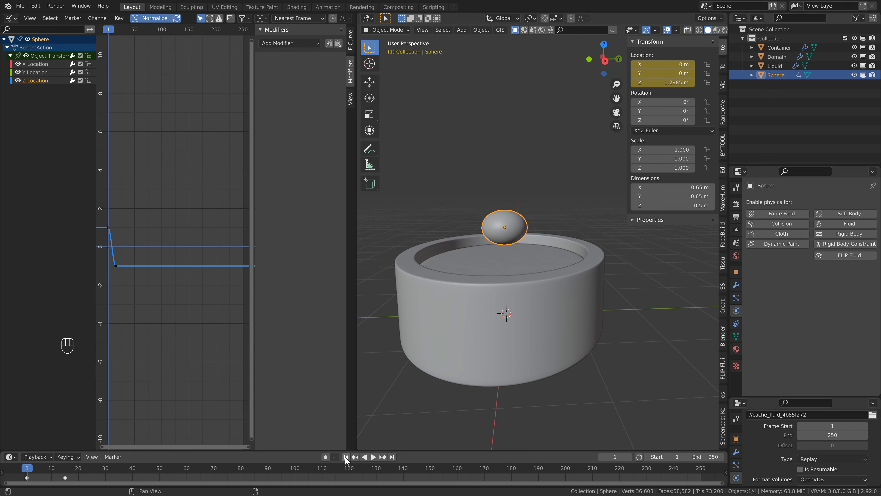
pyautogui.moveTo(498, 290); pyautogui.dragTo(504, 277, button='middle')
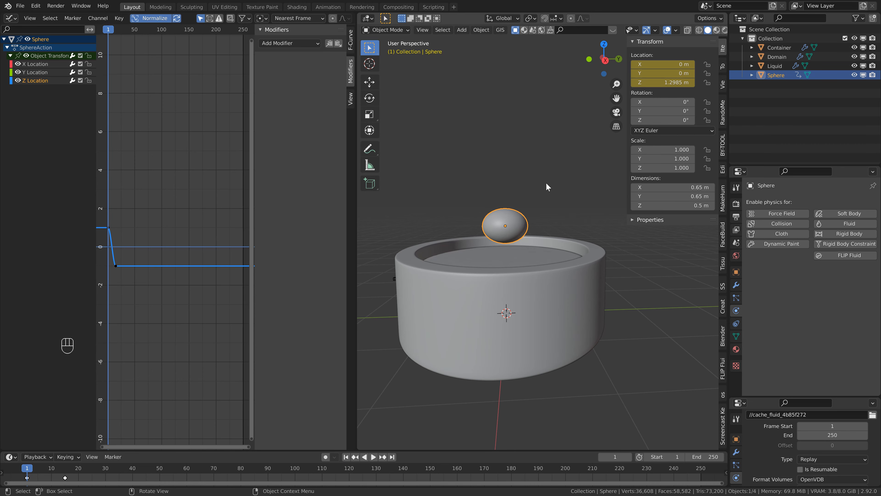
pyautogui.press('g')
pyautogui.press('z')
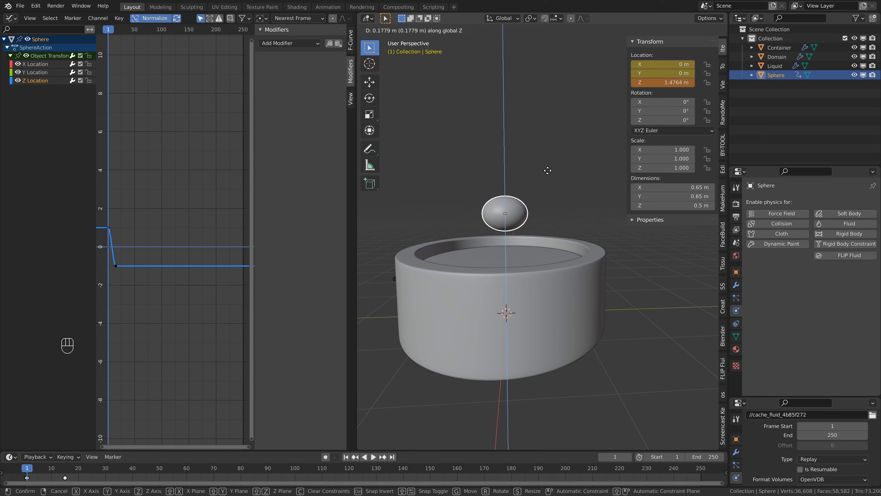
pyautogui.click(510, 133)
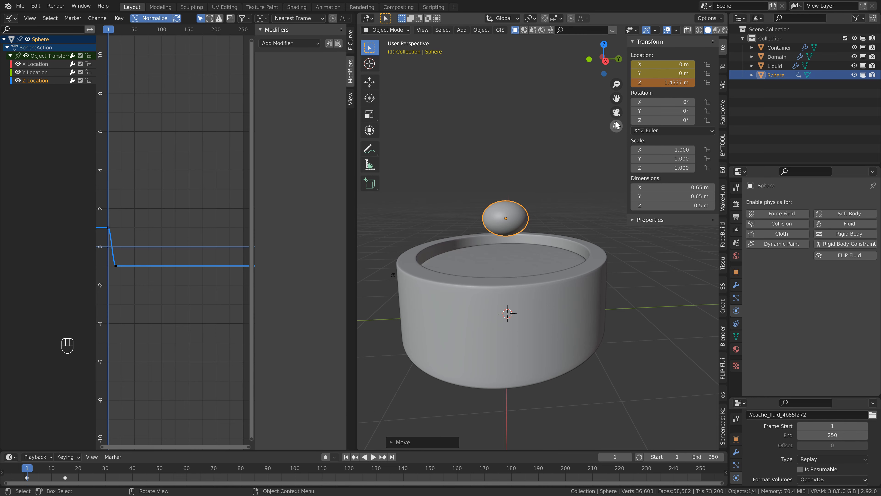
pyautogui.rightClick(660, 81)
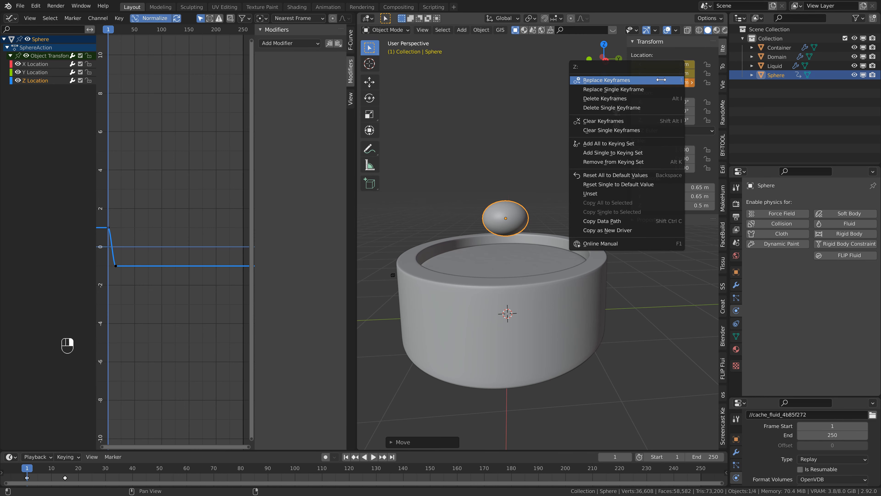
pyautogui.click(661, 80)
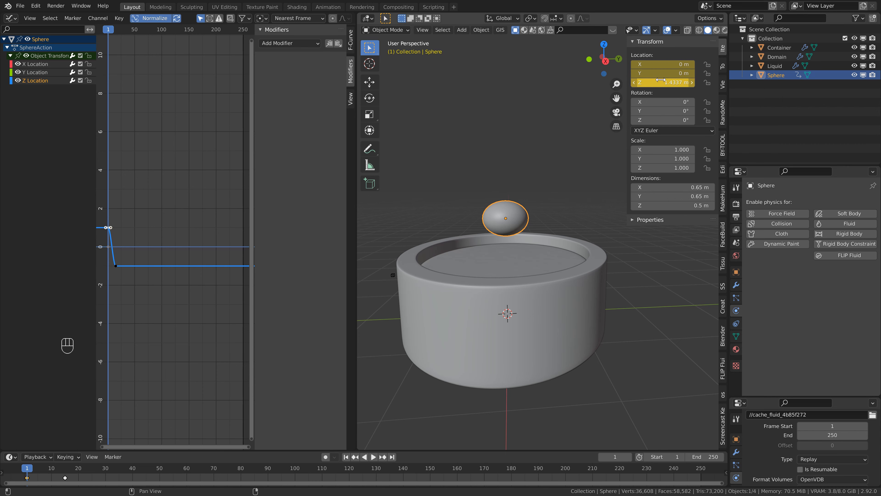
# Clear the sphere's X and Y location keyframes individually, keeping only the Z animation
pyautogui.rightClick(655, 64)
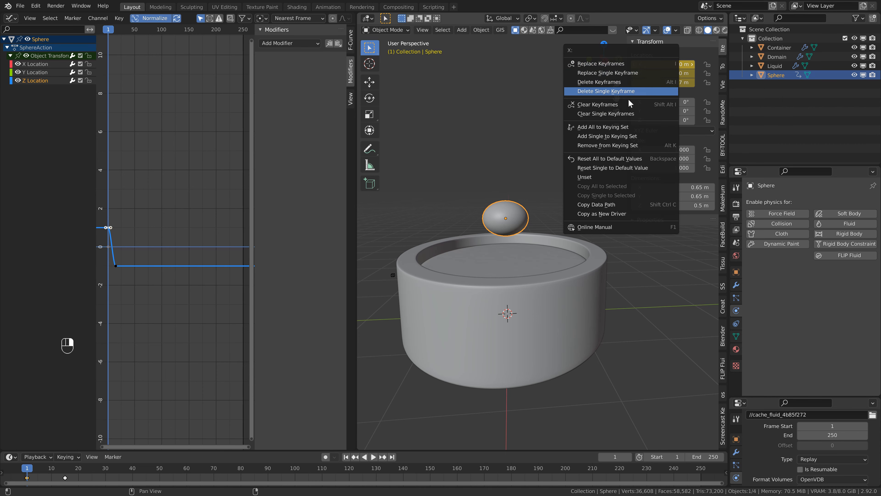
pyautogui.click(624, 113)
pyautogui.rightClick(664, 73)
pyautogui.click(632, 125)
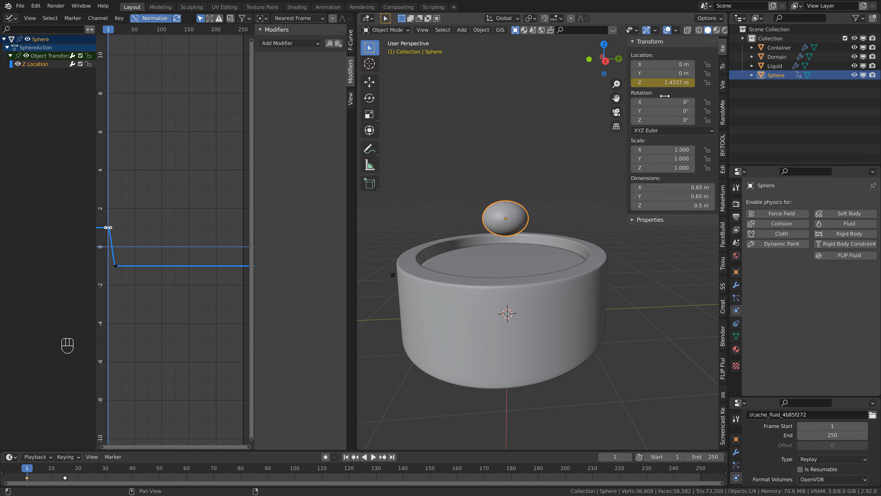
# Copy the sphere's frame 1 keyframe and paste it at frame 30
pyautogui.click(672, 85)
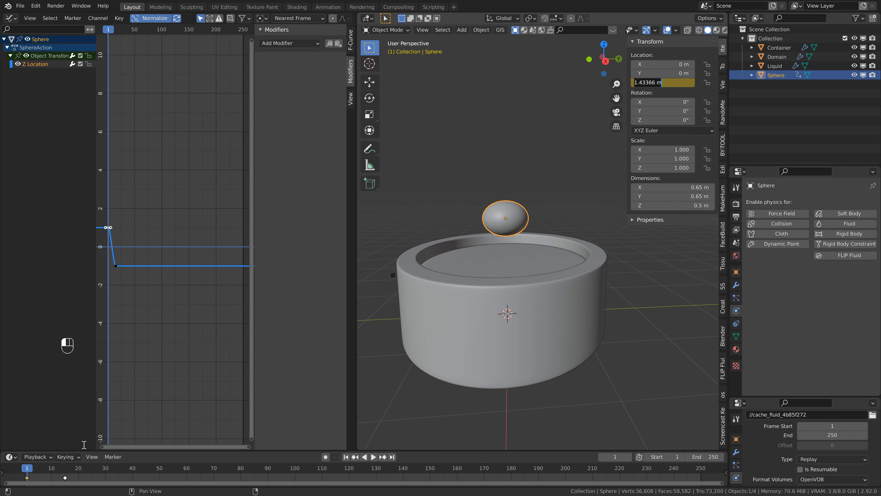
pyautogui.click(37, 476)
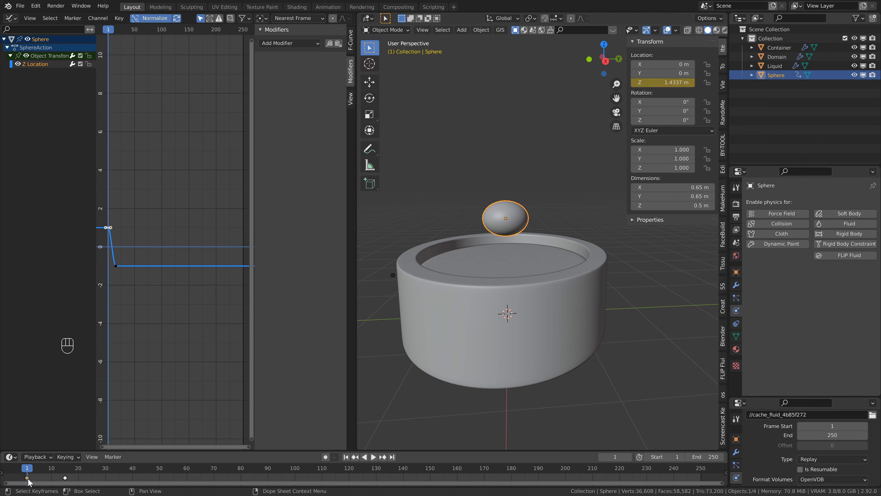
pyautogui.hotkey('ctrl', 'c')
pyautogui.click(105, 468)
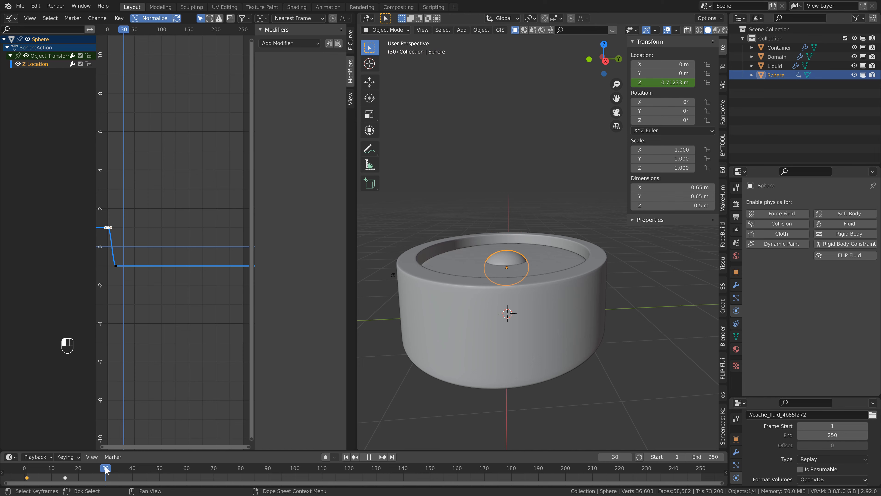
pyautogui.hotkey('ctrl', 'v')
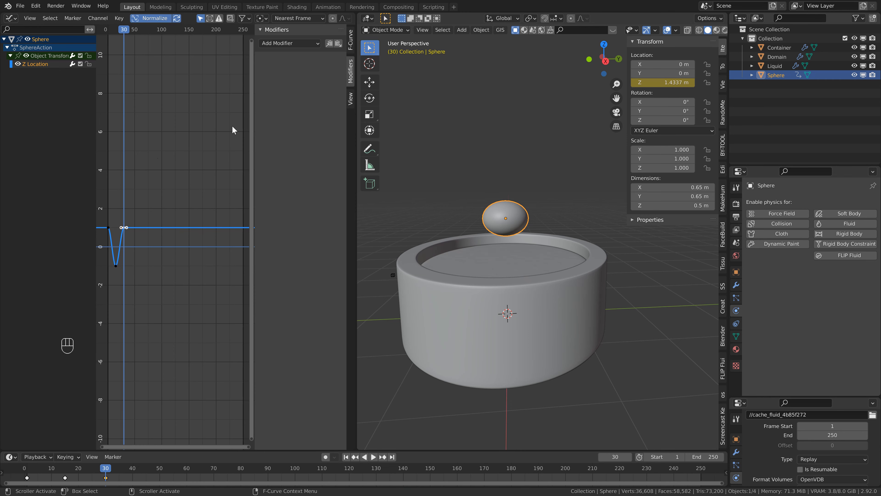
# Add a Cycles modifier to the sphere's Z Location curve so the up-and-down motion repeats
pyautogui.click(279, 44)
pyautogui.click(275, 85)
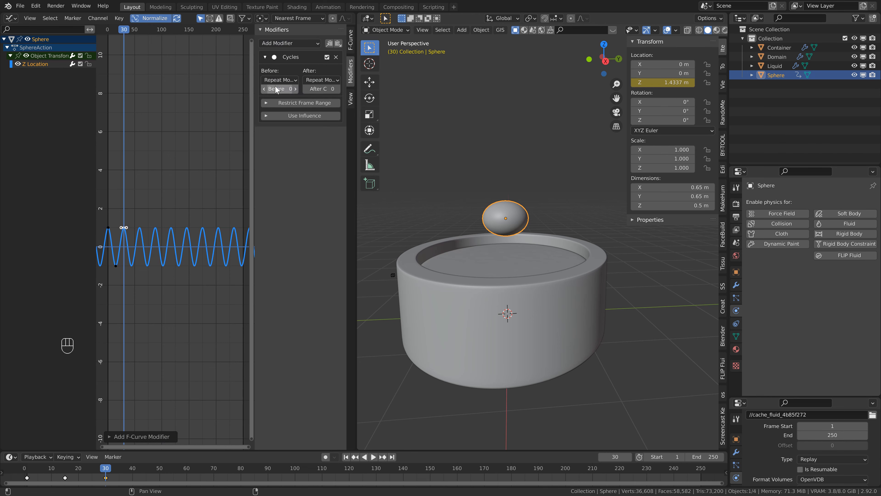
pyautogui.scroll(-3, 154, 214)
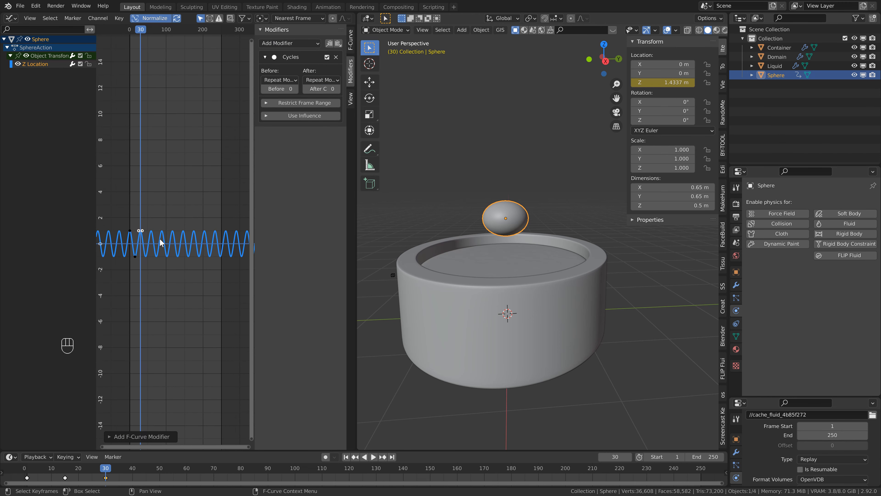
pyautogui.scroll(1, 161, 241)
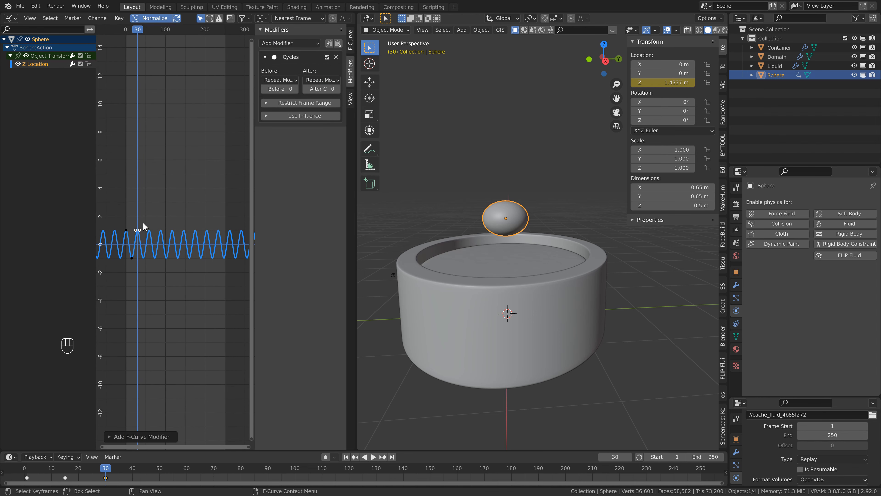
# Join the 3D viewport over the Graph Editor area to restore a single large viewport
pyautogui.rightClick(357, 256)
pyautogui.click(324, 275)
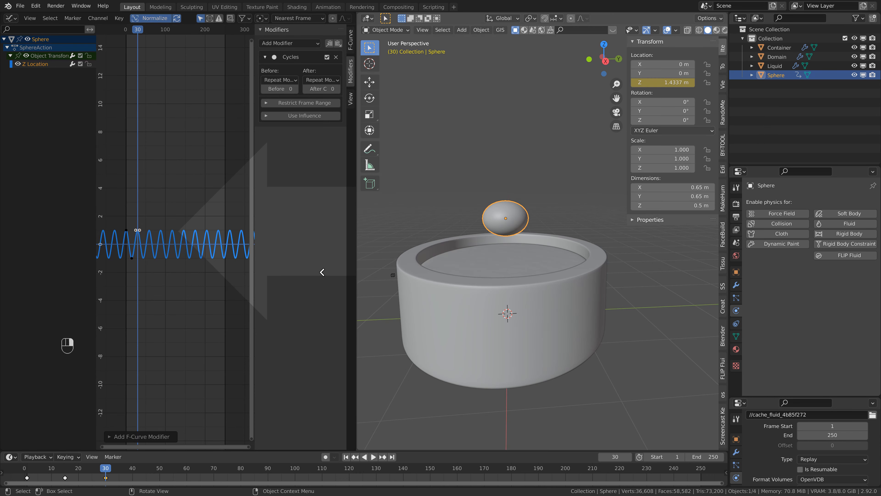
pyautogui.click(167, 240)
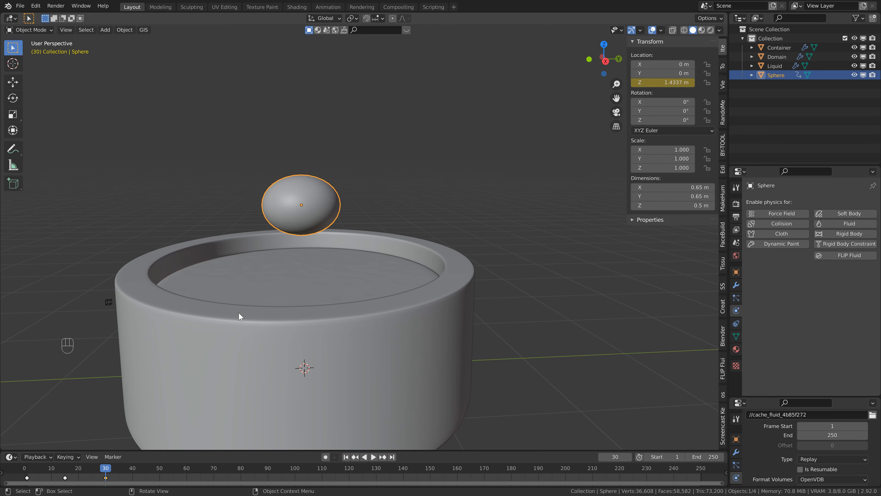
# Disable the Domain object in viewports and return to frame 1
pyautogui.scroll(-3, 240, 314)
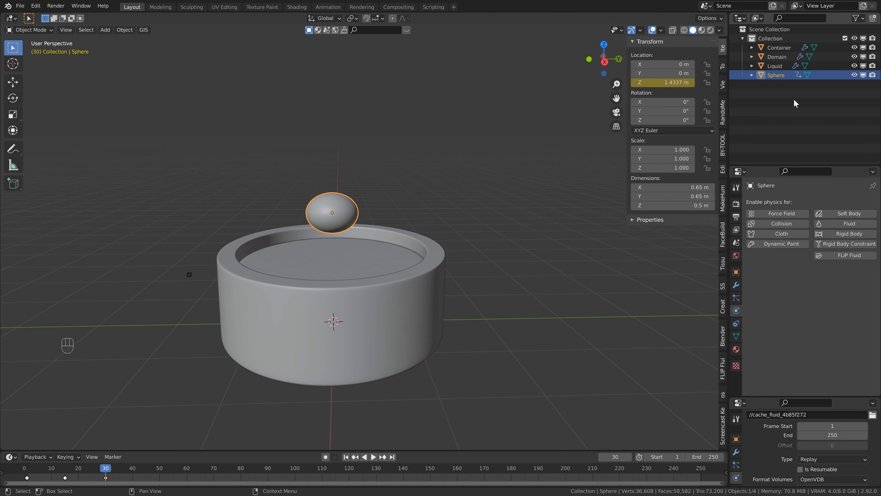
pyautogui.click(863, 57)
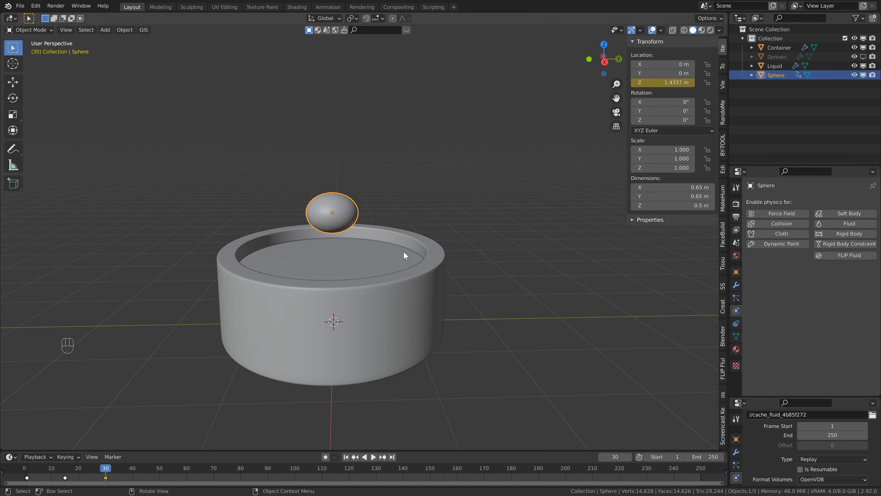
pyautogui.hotkey('shift', 'Left')
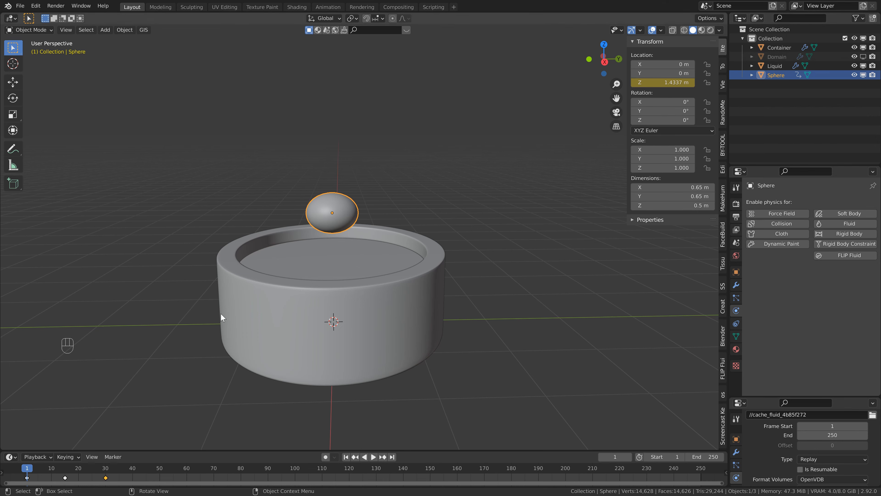
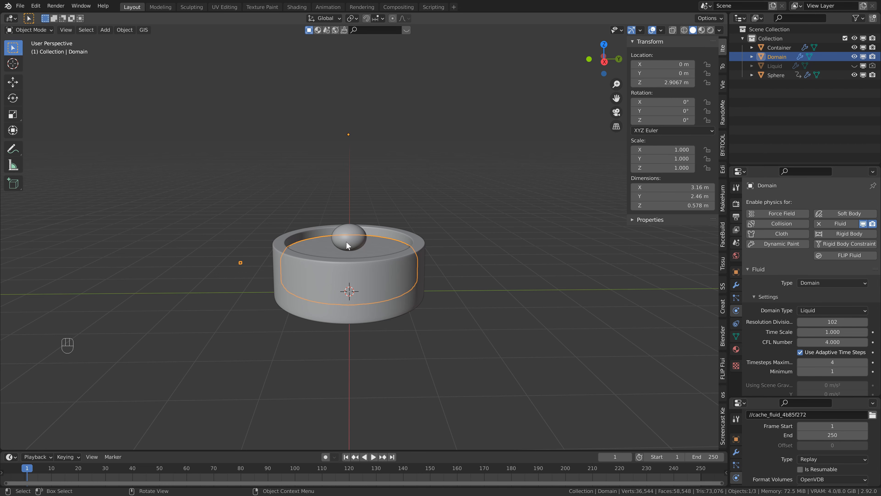
# Play the liquid simulation from frame 1 to frame 25, examine the splash under the sphere, and return to the first frame
pyautogui.scroll(3, 470, 228)
pyautogui.press('space')
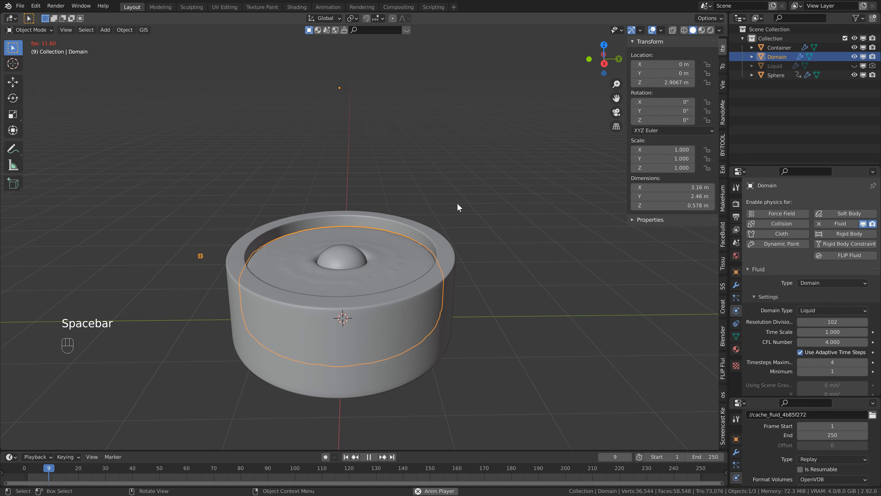
pyautogui.press('space')
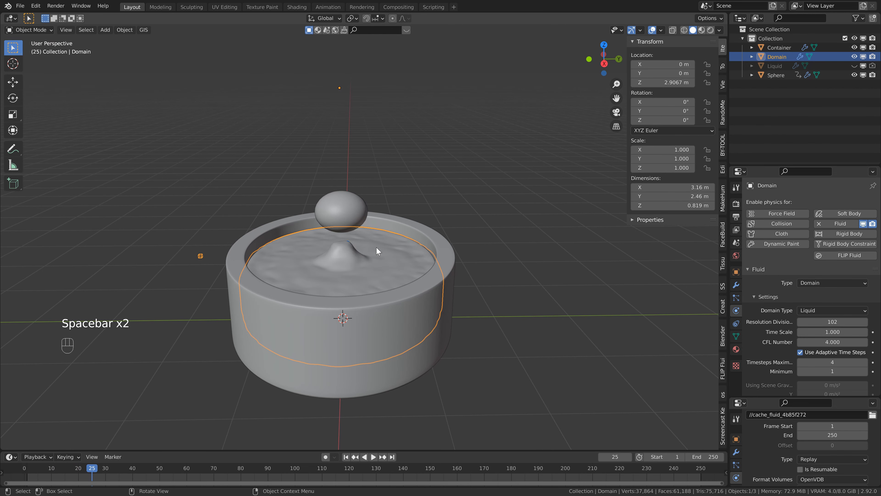
pyautogui.moveTo(377, 214); pyautogui.dragTo(378, 206, button='middle')
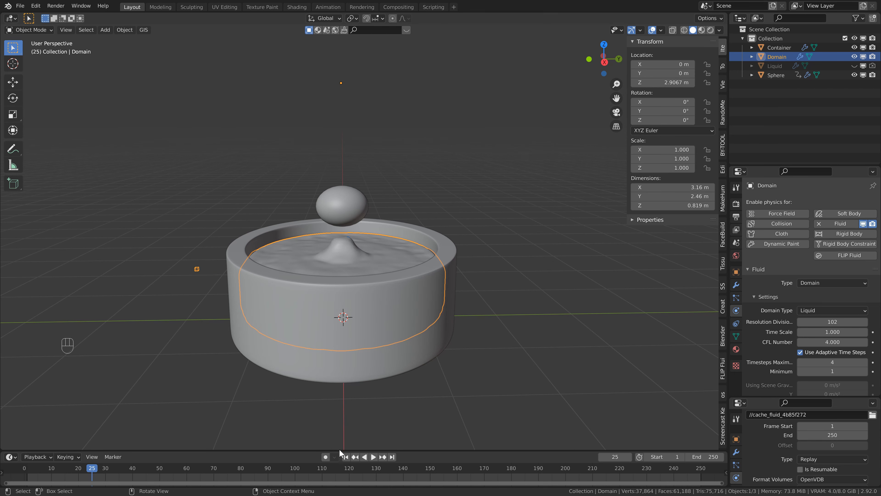
pyautogui.click(346, 457)
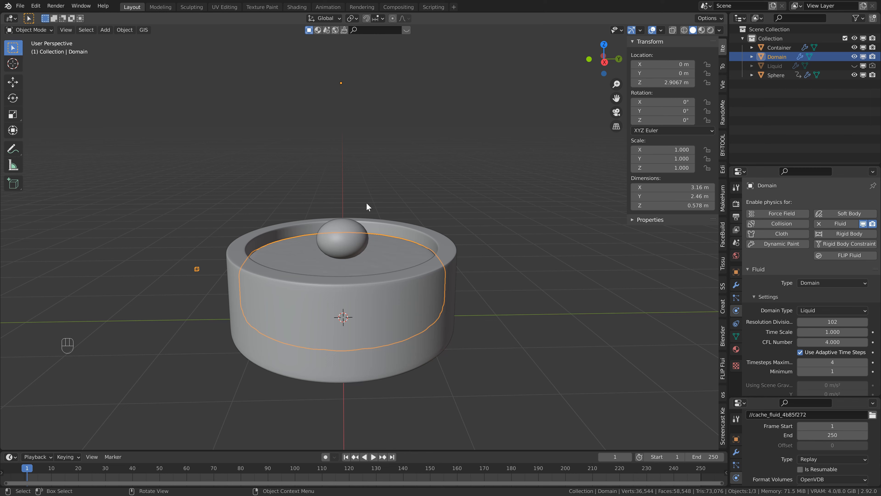
# Add a Force type force field at the scene centre and raise it about 0.9 m along Z
pyautogui.hotkey('shift', 'a')
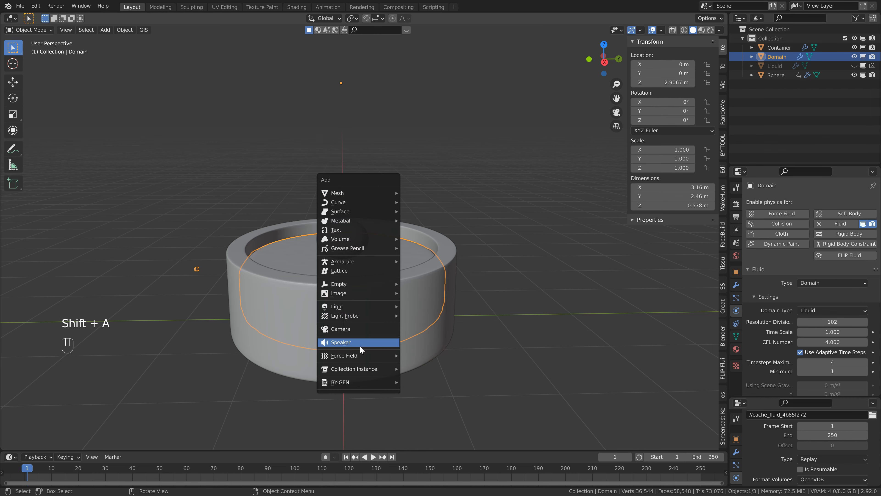
pyautogui.moveTo(359, 361)
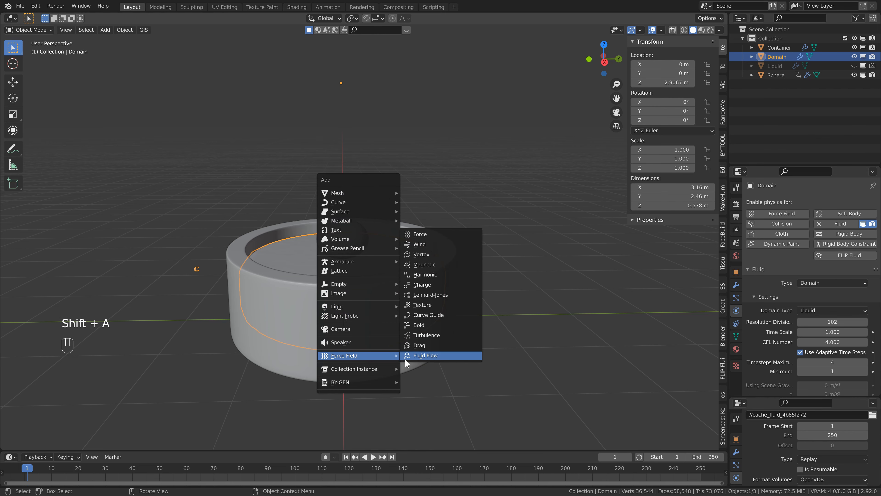
pyautogui.click(427, 235)
pyautogui.press('KP_3')
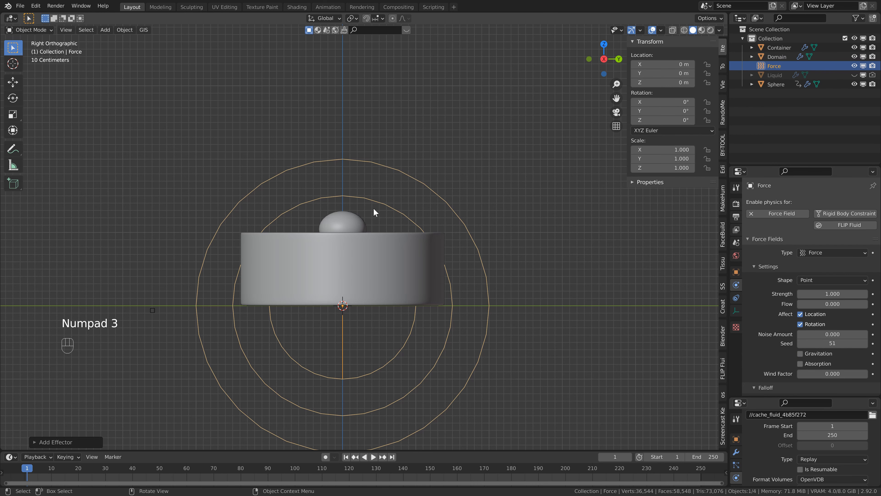
pyautogui.press('g')
pyautogui.press('z')
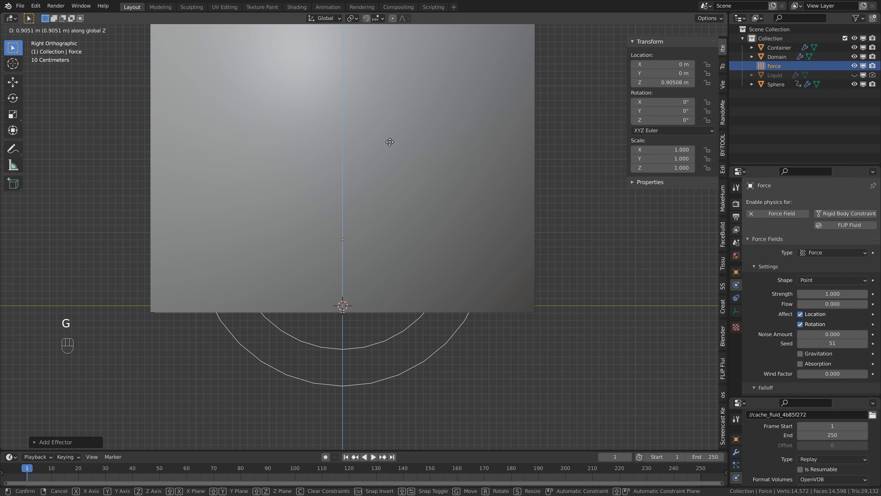
pyautogui.click(389, 141)
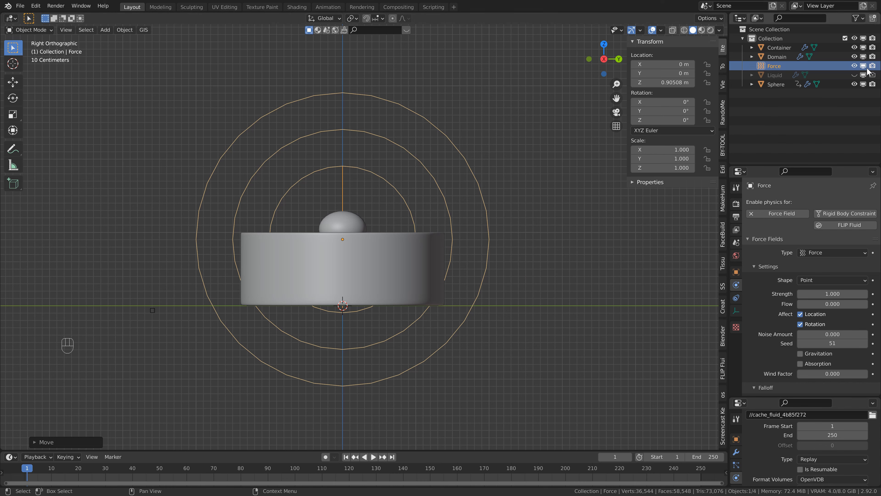
# Using X-ray display, move the force field up along Z to about 1.04 m so it sits at the sphere's centre
pyautogui.click(672, 30)
pyautogui.press('g')
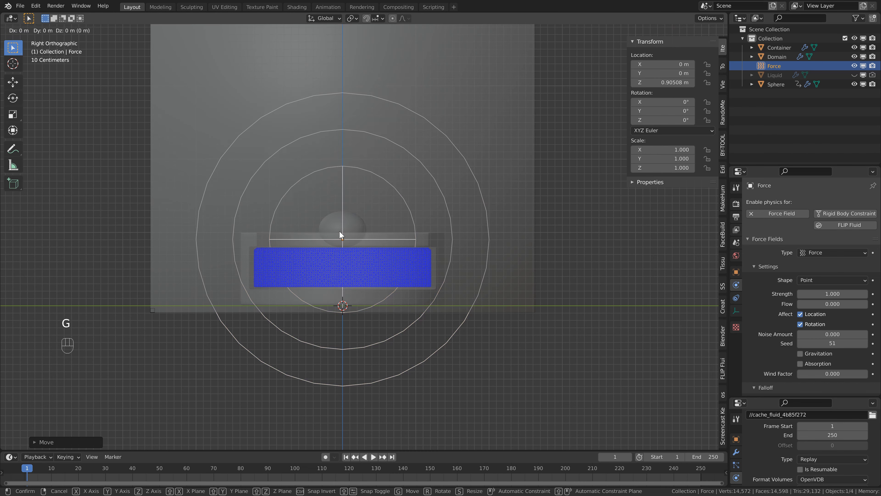
pyautogui.press('z')
pyautogui.click(359, 223)
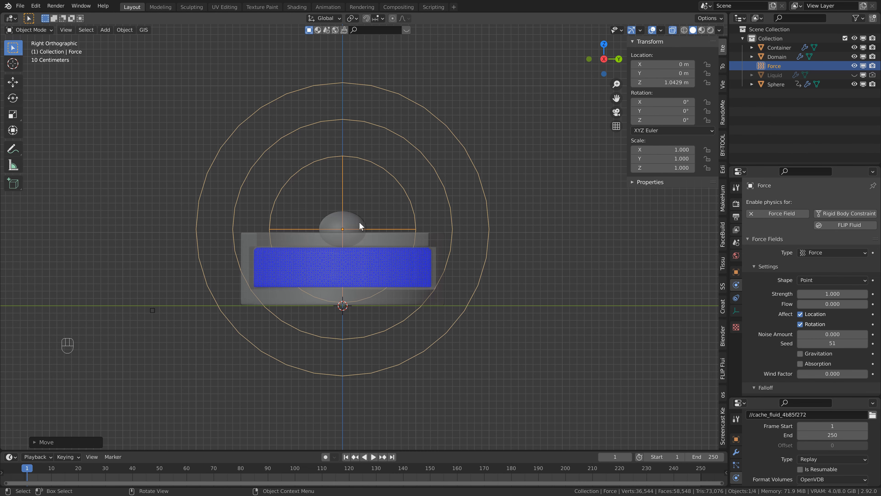
pyautogui.click(672, 31)
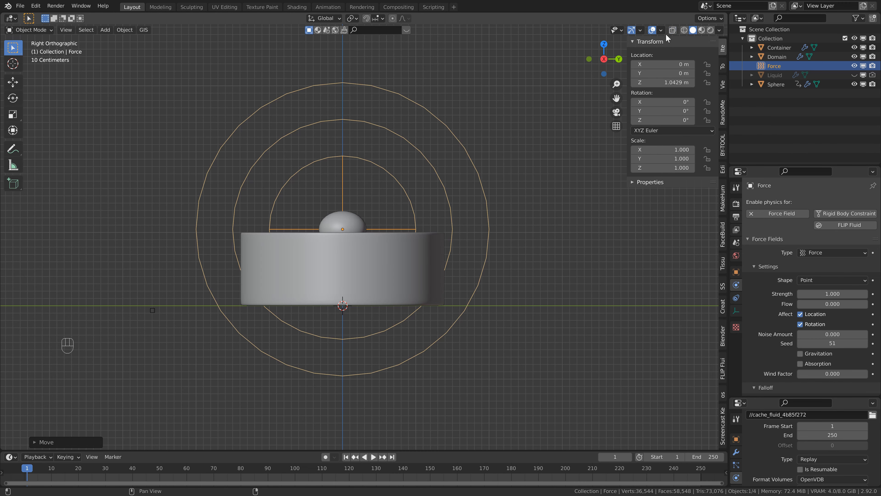
# Parent the force field to the sphere as Object and play the animation to check that it follows the sphere
pyautogui.moveTo(347, 159); pyautogui.dragTo(367, 210, button='middle')
pyautogui.keyDown('shift'); pyautogui.click(354, 231); pyautogui.keyUp('shift')
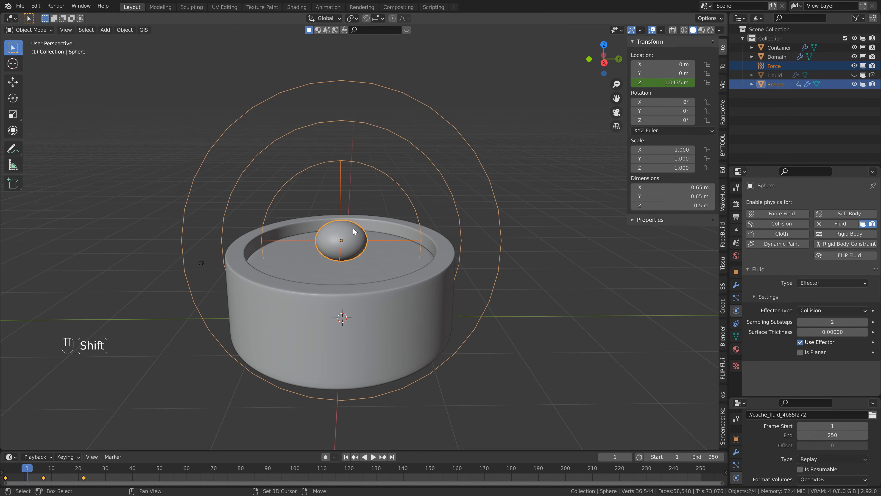
pyautogui.hotkey('ctrl', 'p')
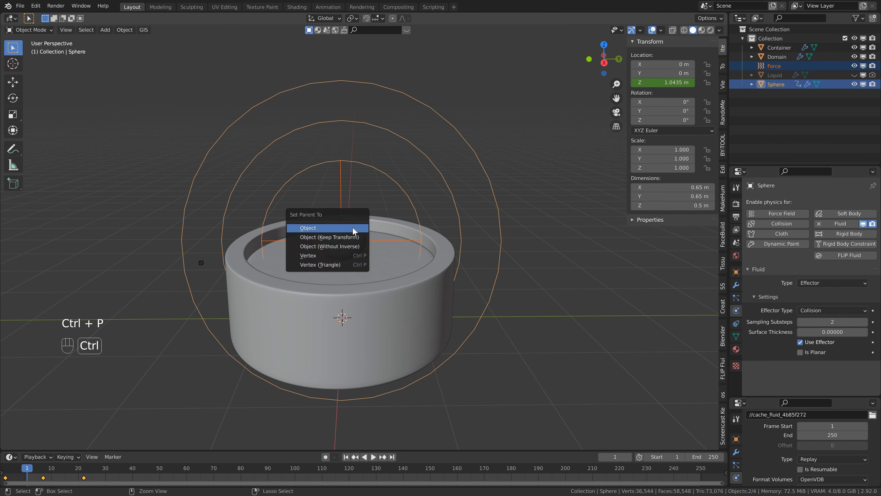
pyautogui.click(354, 228)
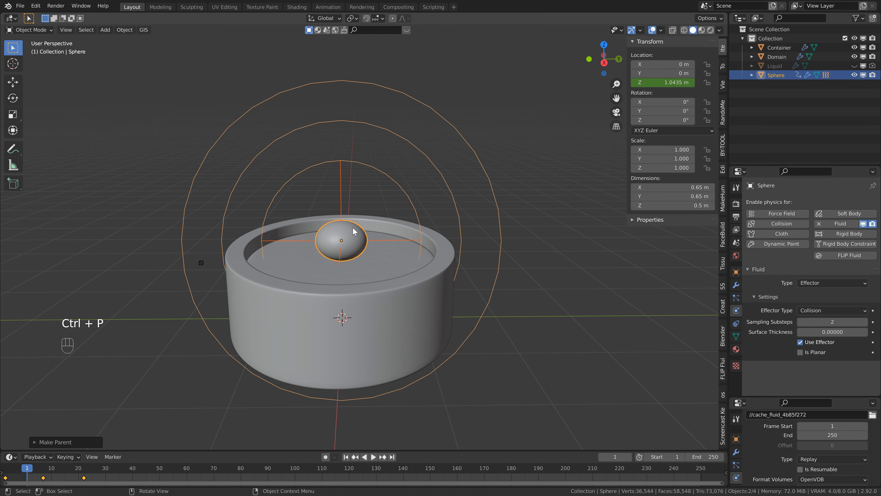
pyautogui.press('space')
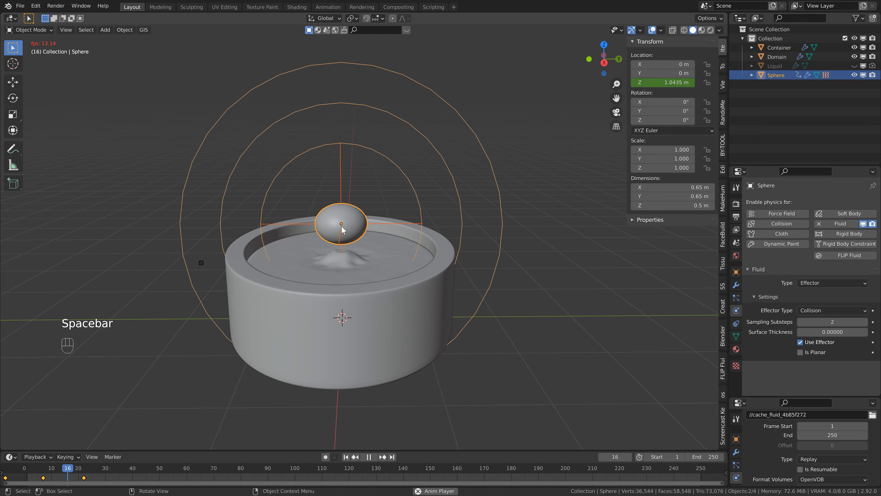
pyautogui.press('space')
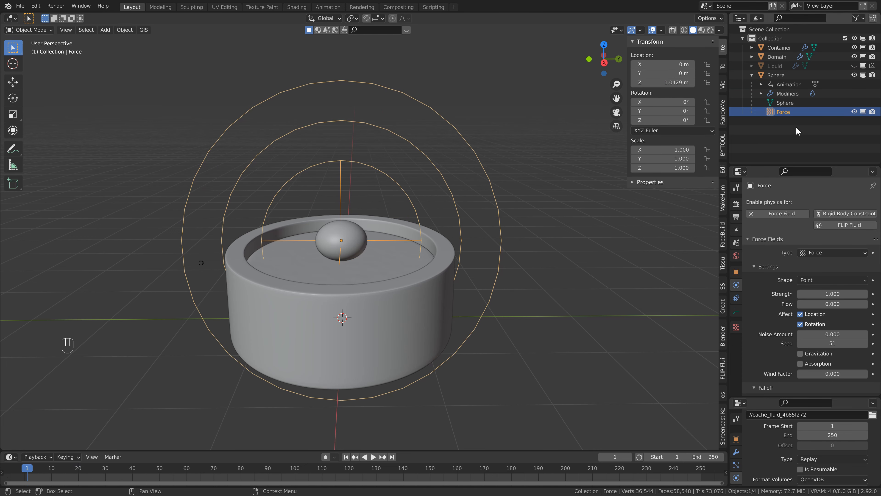
# Set the force field's strength to 2 and its flow to 1
pyautogui.click(841, 293)
pyautogui.write('2')
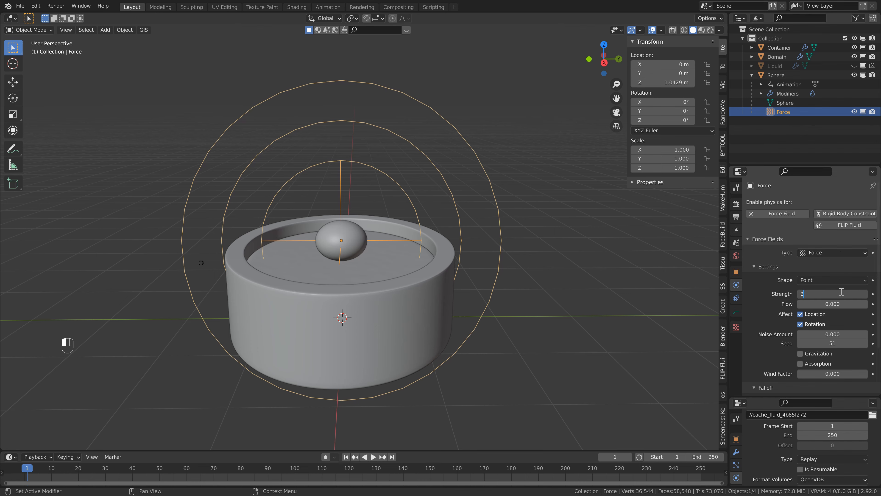
pyautogui.press('Return')
pyautogui.click(833, 303)
pyautogui.write('1')
pyautogui.press('Return')
# Enable the force field's falloff distance limits, with a minimum of 0.42 m and a maximum of 0.45 m
pyautogui.scroll(-4, 761, 300)
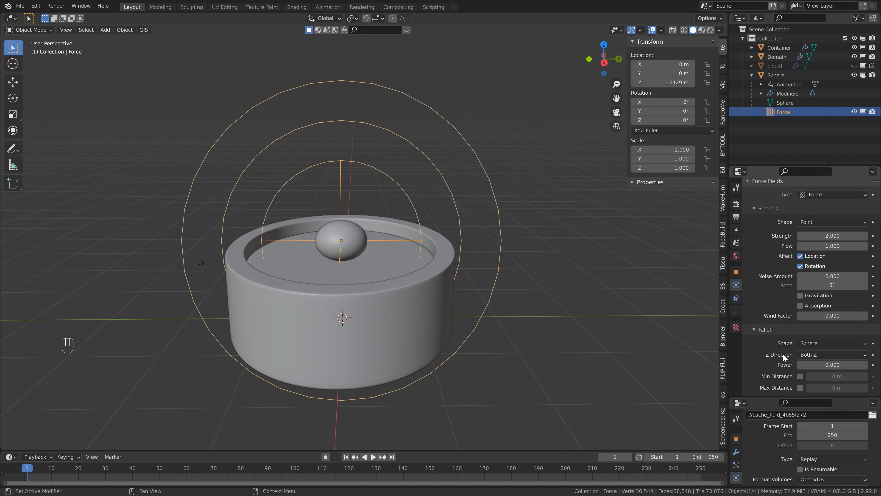
pyautogui.click(801, 377)
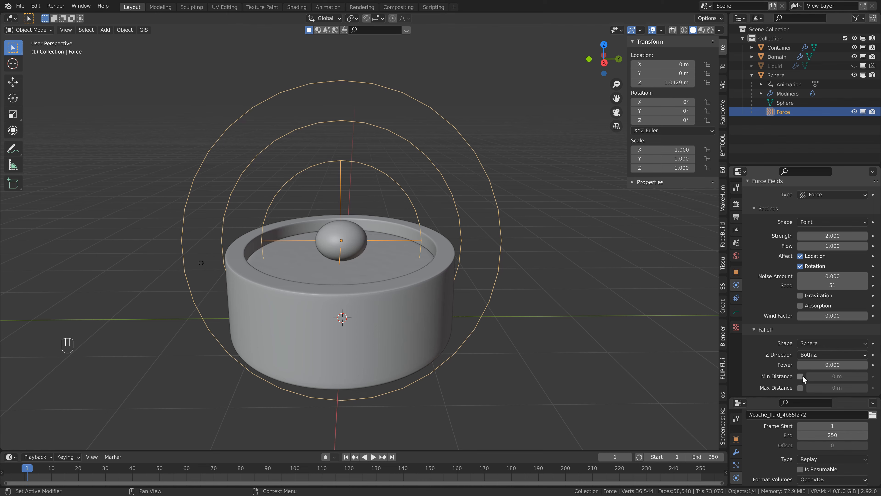
pyautogui.click(800, 388)
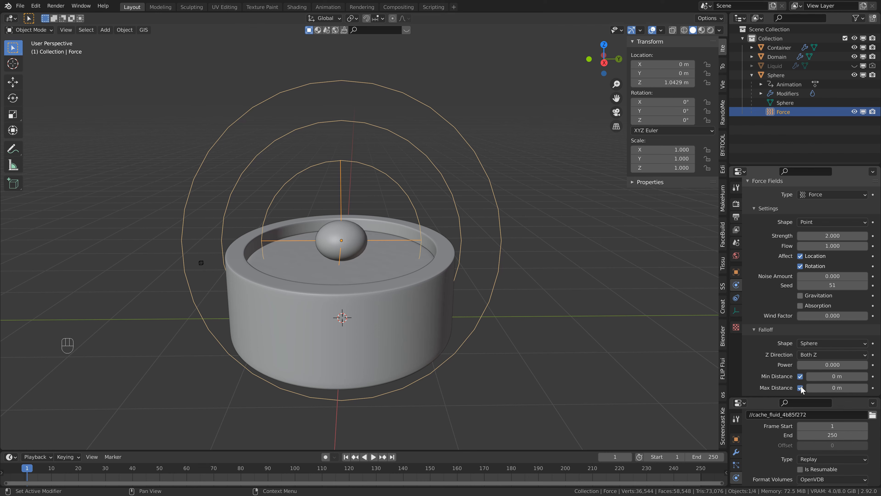
pyautogui.click(844, 377)
pyautogui.write('0.42')
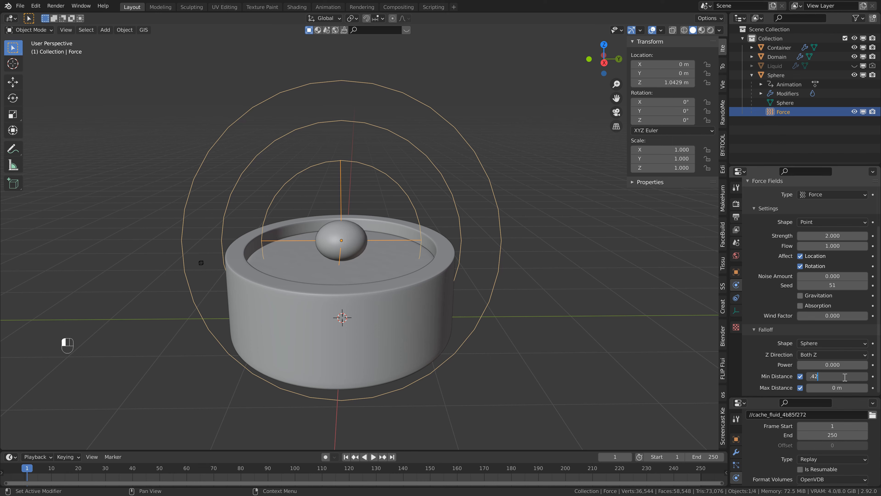
pyautogui.press('Return')
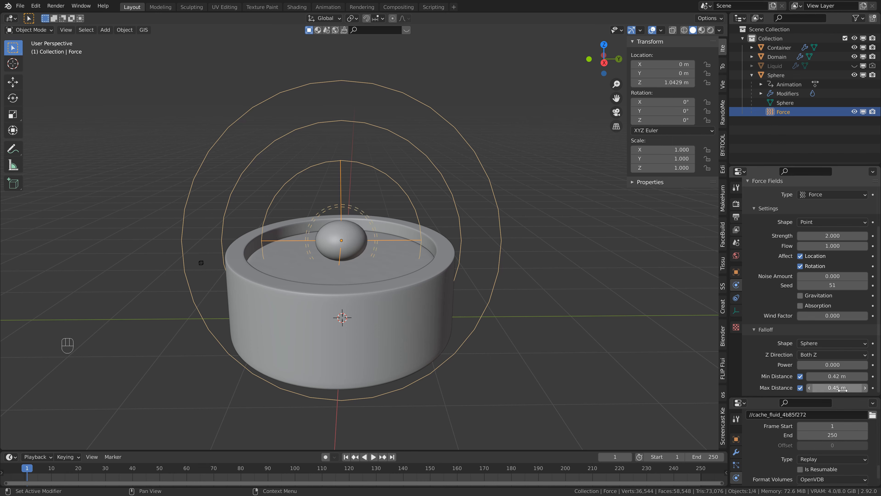
pyautogui.moveTo(843, 385); pyautogui.dragTo(853, 385)
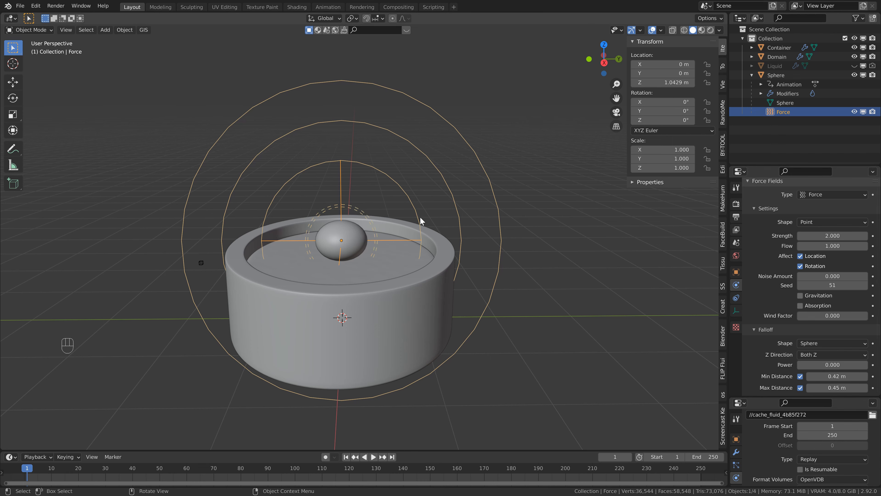
# Scale the sphere up uniformly to about 1.3 with the Domain temporarily hidden
pyautogui.click(341, 229)
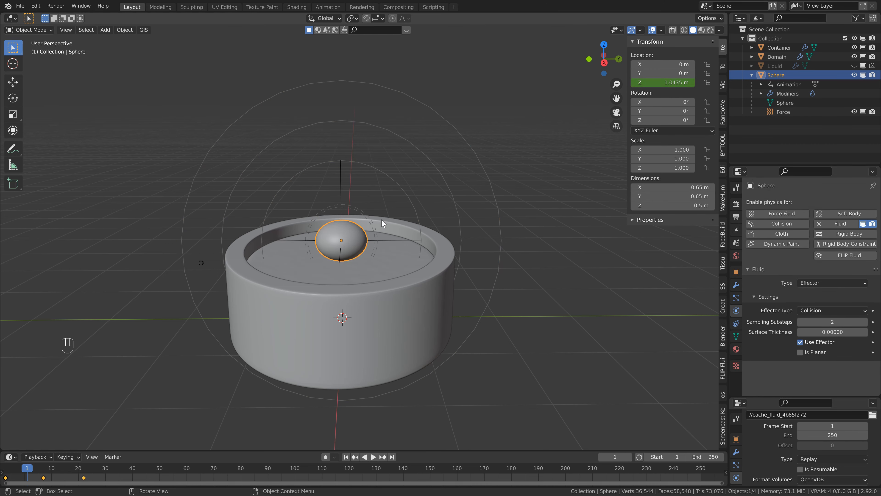
pyautogui.press('s')
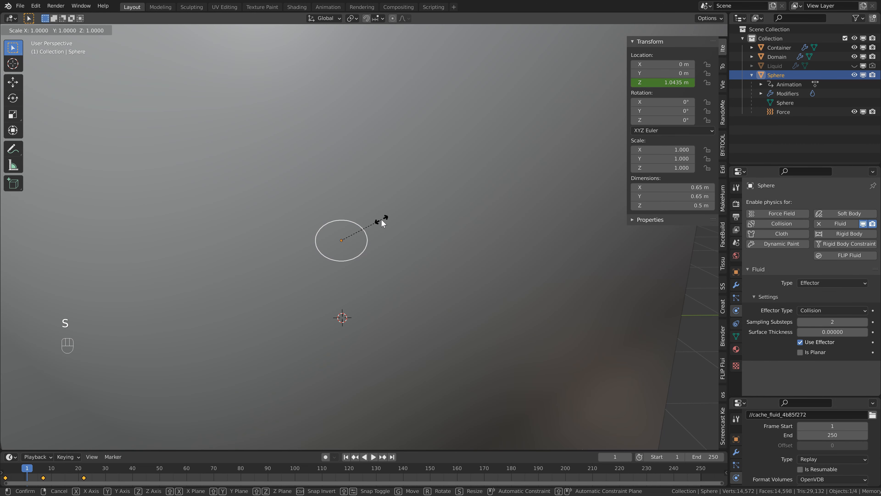
pyautogui.click(381, 219)
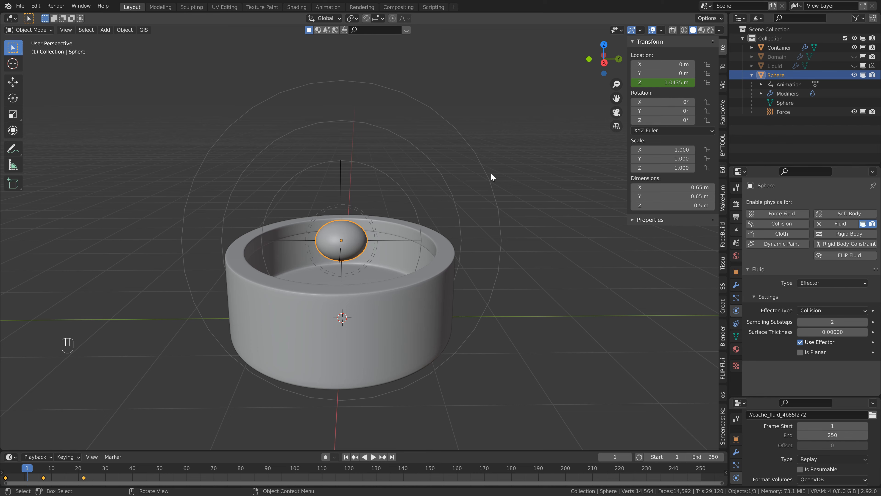
pyautogui.press('s')
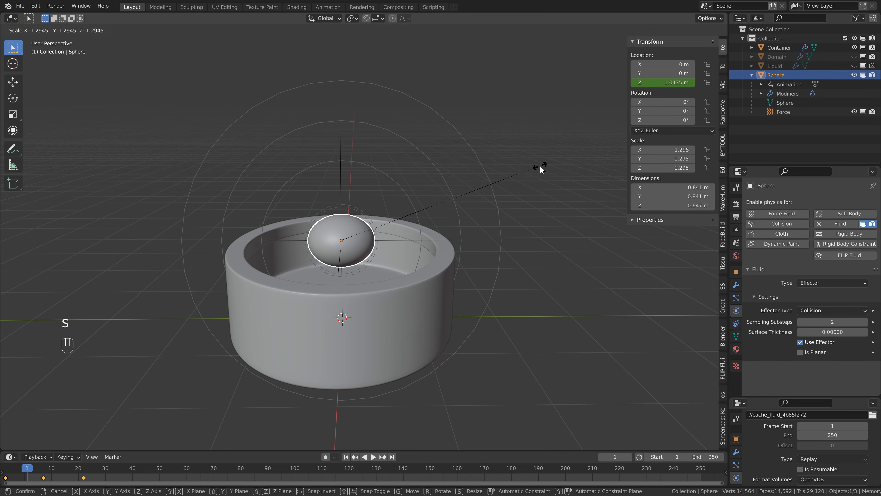
pyautogui.click(541, 165)
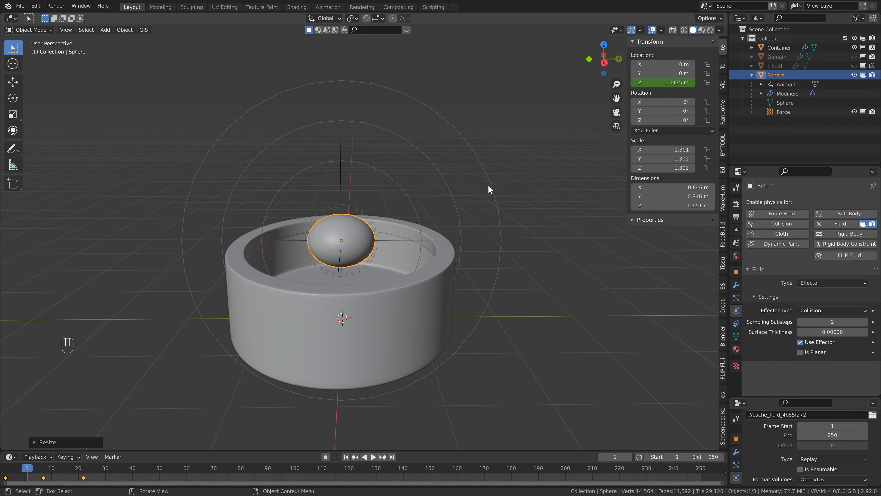
pyautogui.click(855, 57)
# Save the file and play the liquid simulation to frame 25, examining the splash beneath the enlarged sphere
pyautogui.hotkey('ctrl', 's')
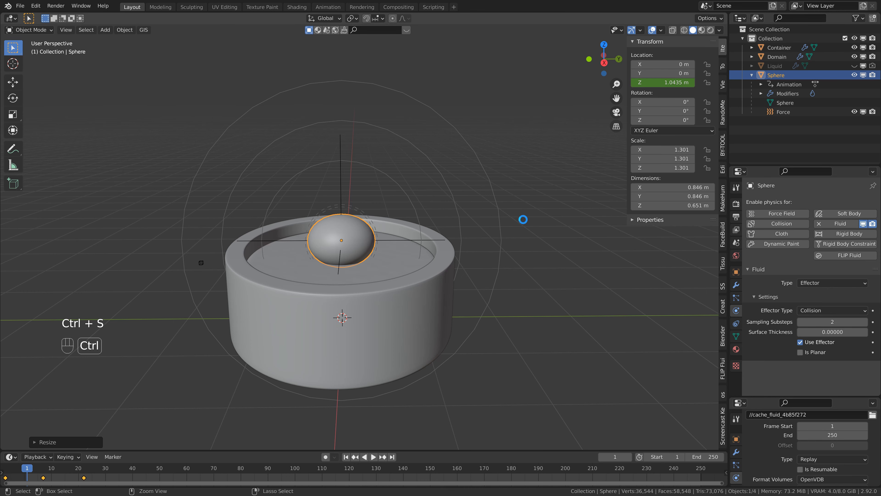
pyautogui.press('space')
pyautogui.press('space')
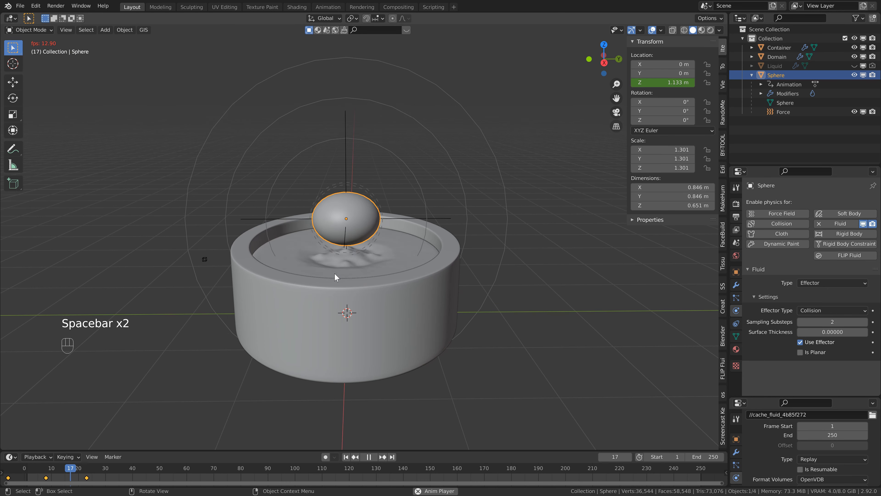
pyautogui.press('space')
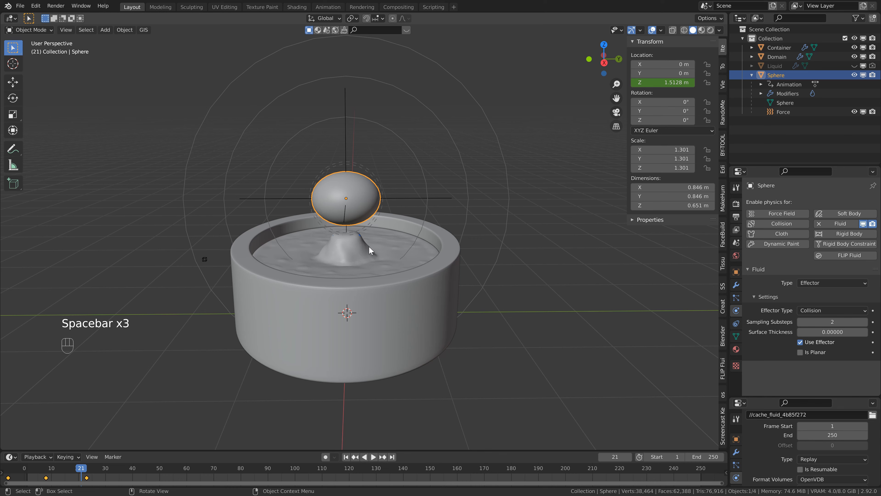
pyautogui.press('Left')
pyautogui.press('Left')
pyautogui.press('Left')
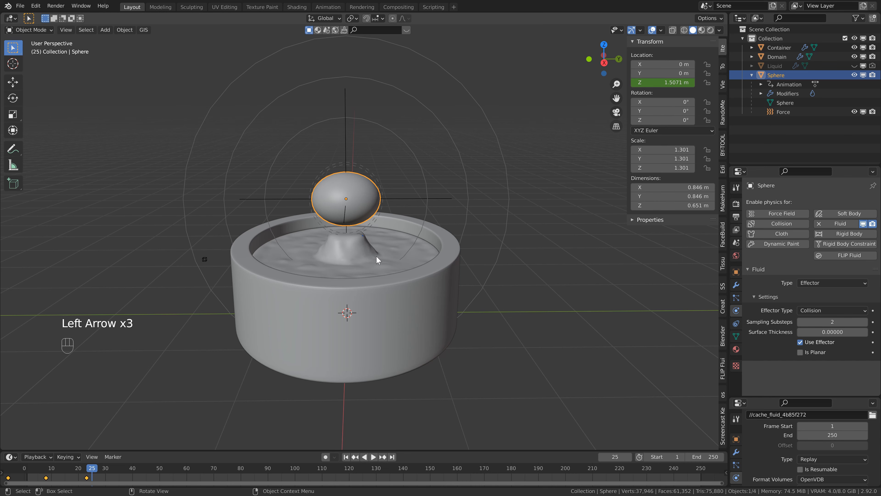
# Set the Domain's resolution divisions to 128 and save the file
pyautogui.click(391, 256)
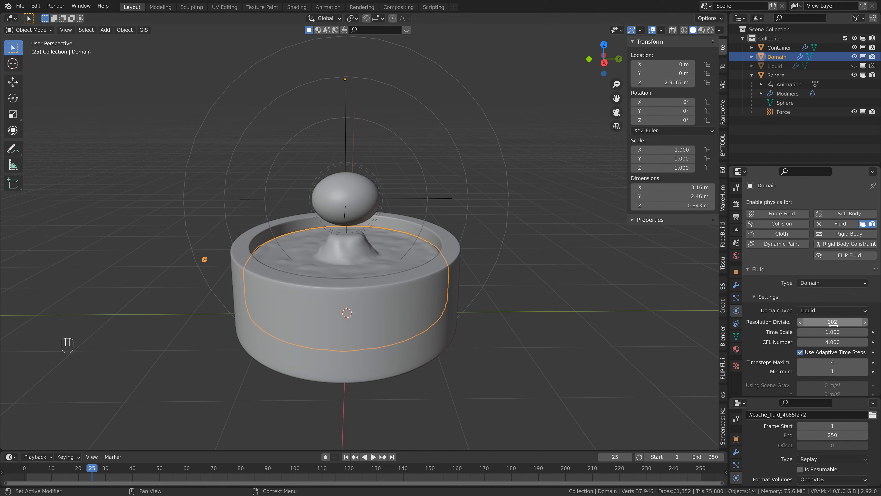
pyautogui.scroll(-3, 834, 324)
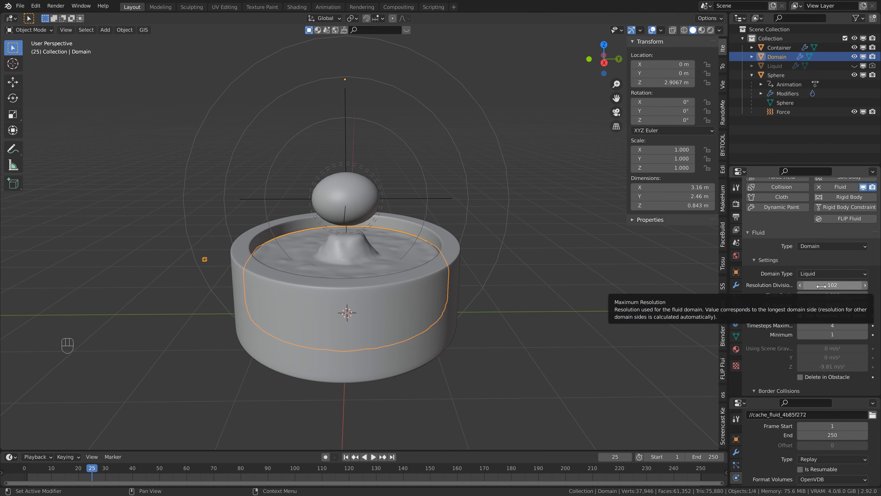
pyautogui.click(834, 285)
pyautogui.write('128')
pyautogui.press('Return')
pyautogui.hotkey('ctrl', 's')
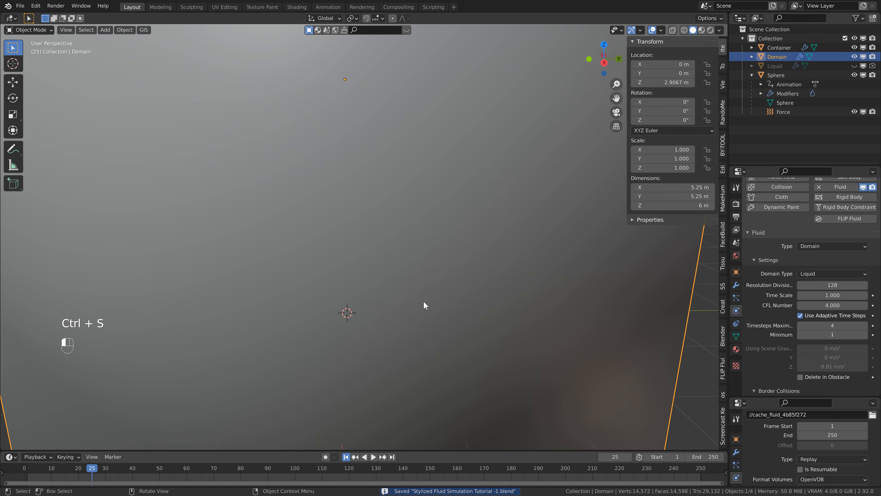
# Save the file at frame 1 and play the simulation to examine the liquid at the higher resolution
pyautogui.hotkey('shift', 'Left')
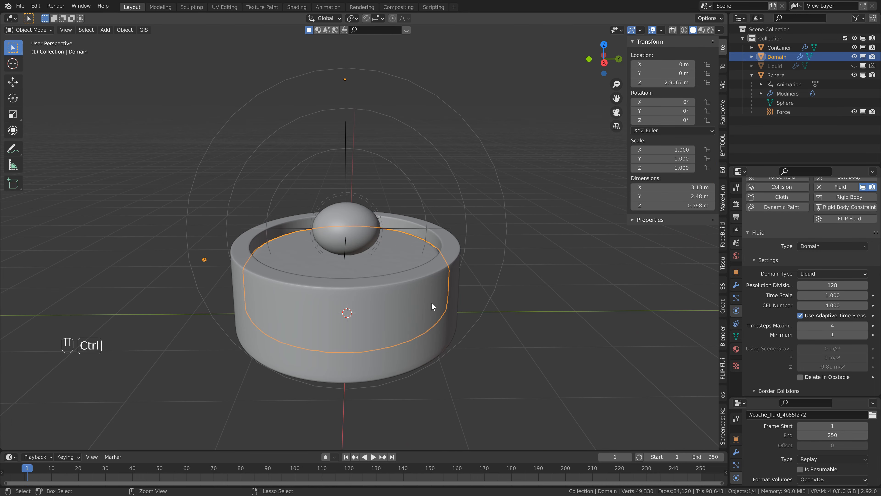
pyautogui.hotkey('ctrl', 's')
pyautogui.press('space')
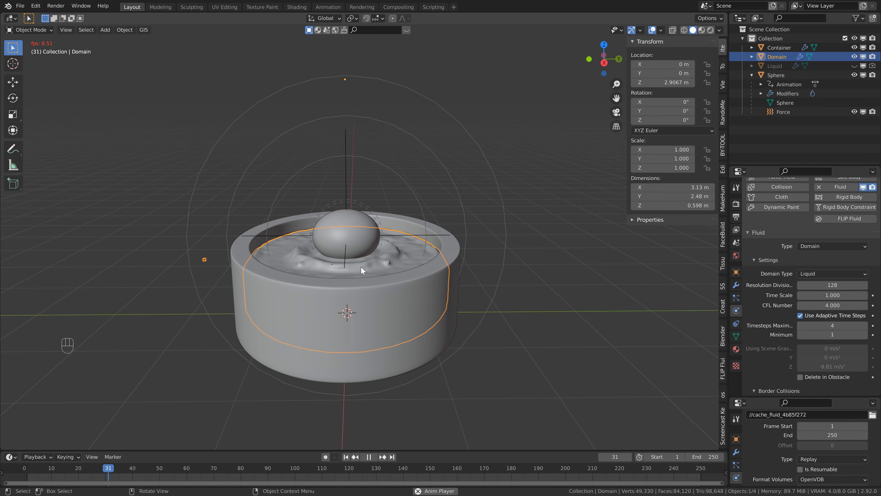
pyautogui.press('space')
pyautogui.press('space')
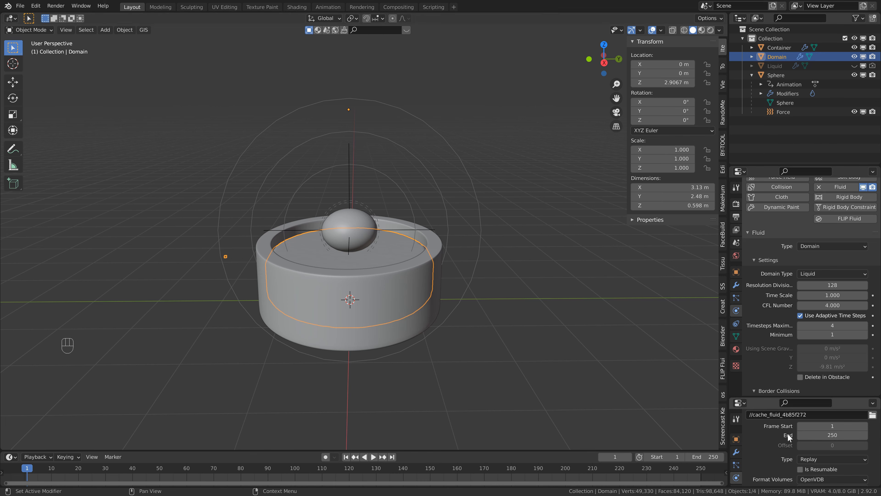
# Bake the Domain's full liquid simulation with the cache type set to All, and play back the result to check it
pyautogui.scroll(-15, 795, 376)
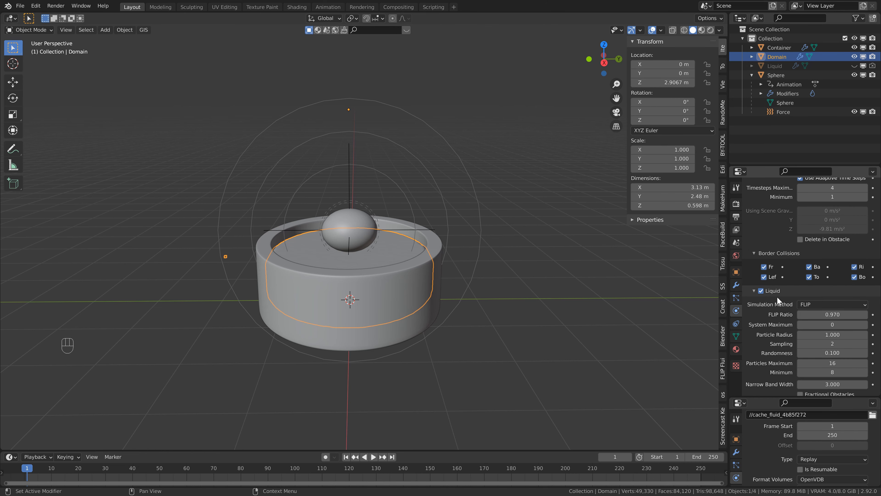
pyautogui.scroll(-15, 775, 304)
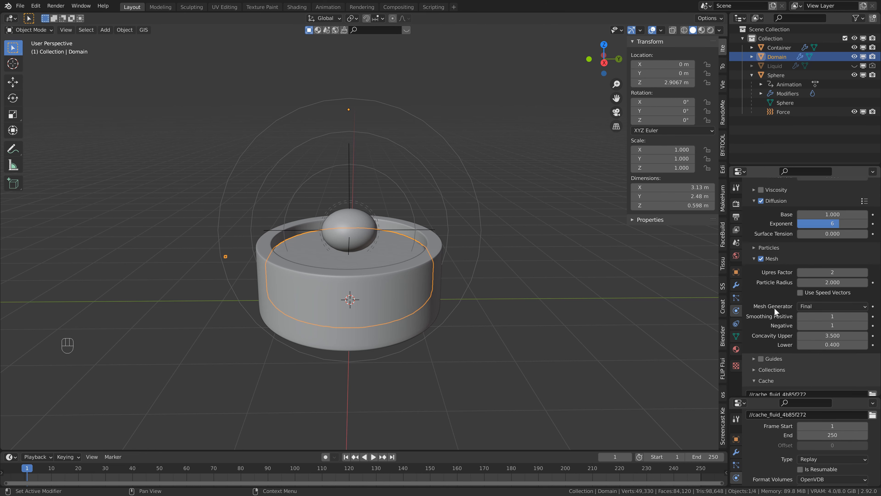
pyautogui.click(826, 324)
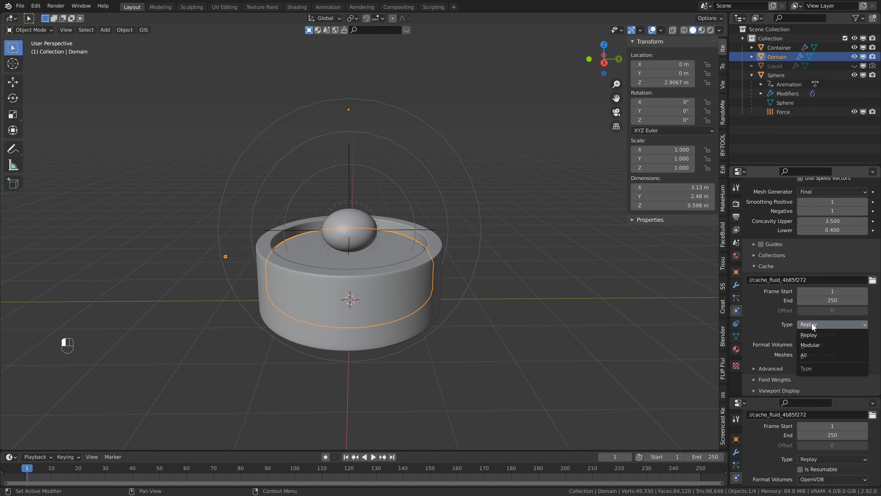
pyautogui.click(808, 355)
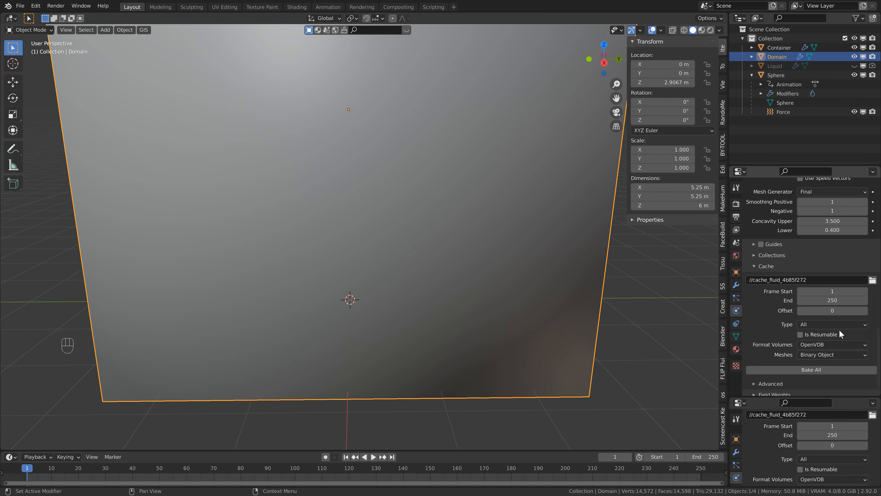
pyautogui.click(799, 368)
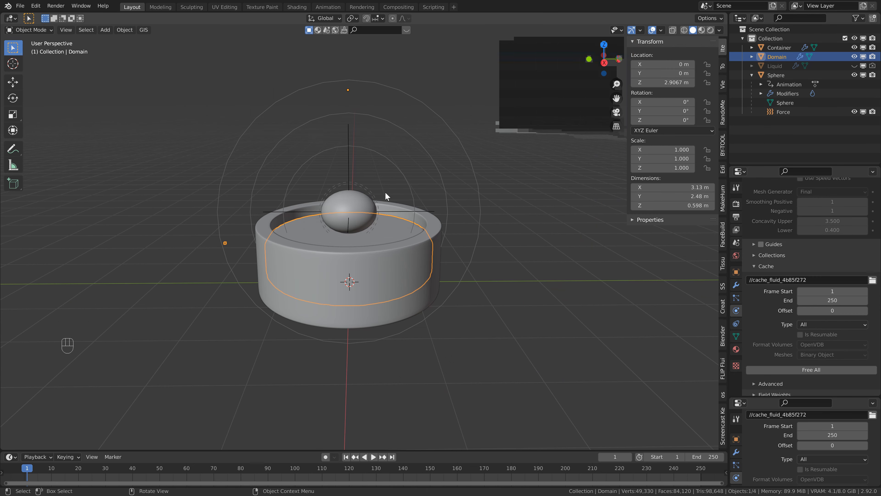
pyautogui.press('space')
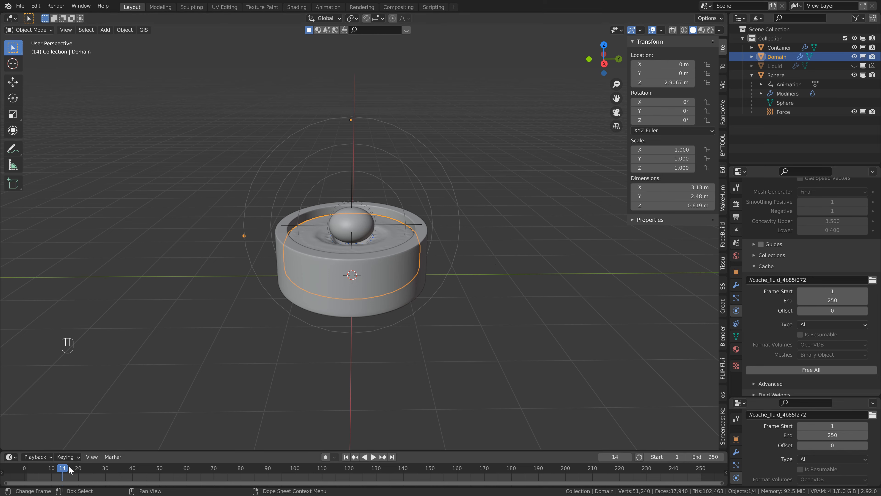
pyautogui.moveTo(64, 470); pyautogui.dragTo(105, 470)
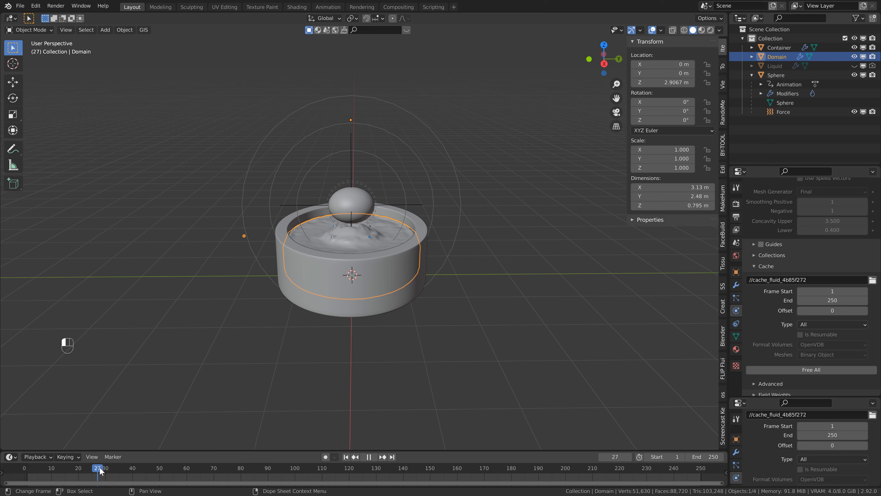
# Switch to the Shading workspace with a rendered viewport and brighten the World background to a lighter grey
pyautogui.click(297, 7)
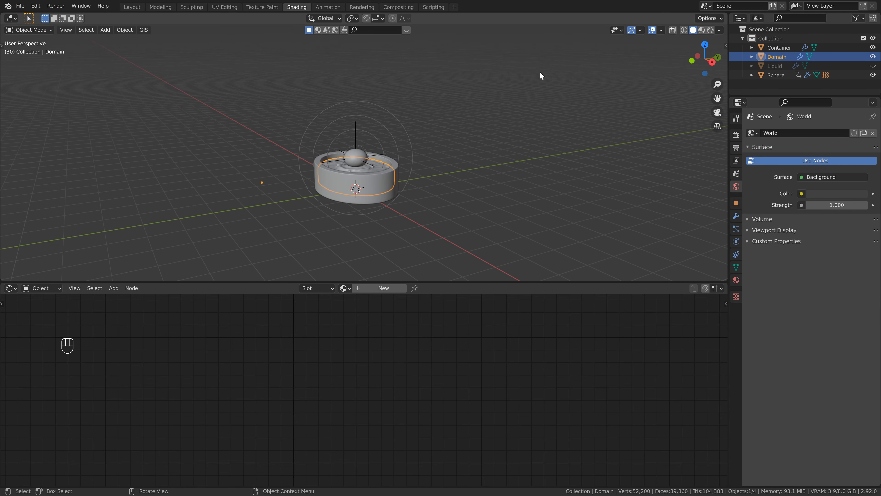
pyautogui.click(711, 29)
pyautogui.scroll(3, 425, 160)
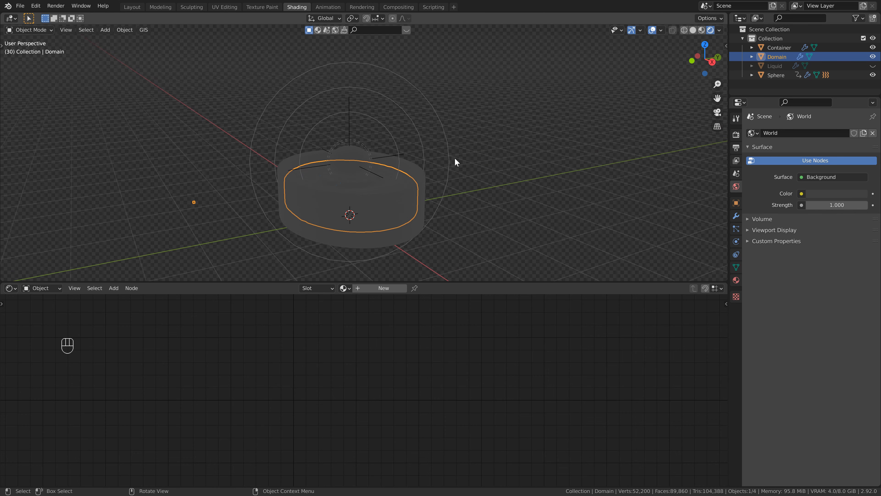
pyautogui.moveTo(456, 161); pyautogui.dragTo(475, 183, button='middle')
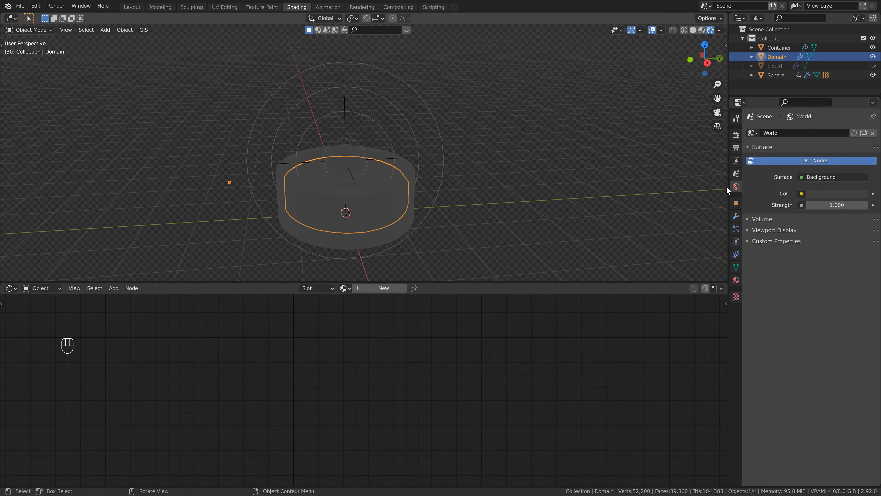
pyautogui.click(843, 193)
pyautogui.click(861, 104)
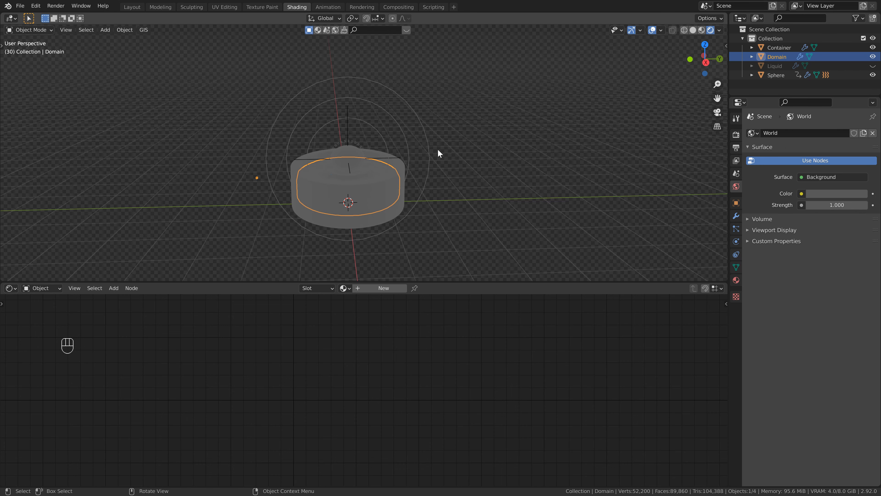
# Add a plane scaled by 10 as a floor for the container
pyautogui.hotkey('shift', 'a')
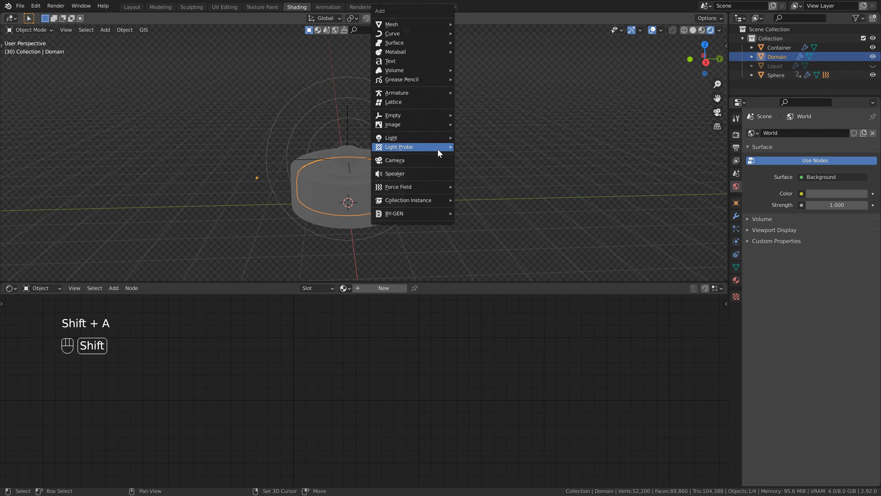
pyautogui.moveTo(423, 25)
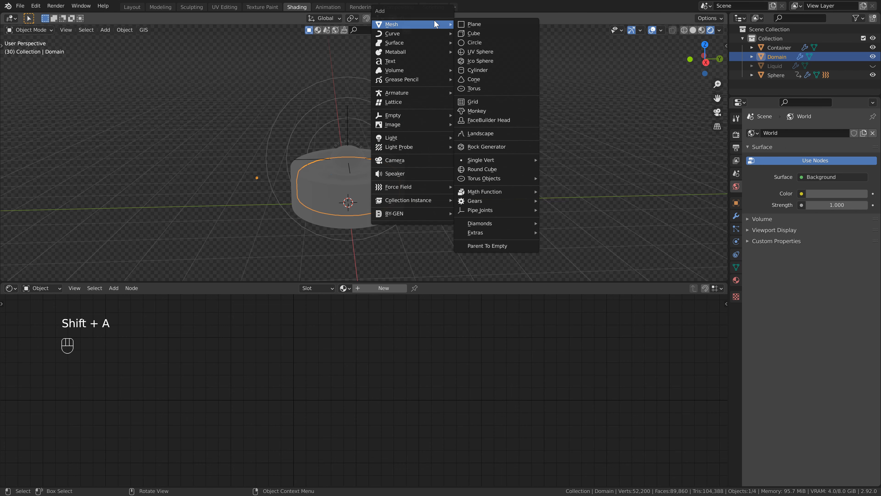
pyautogui.click(466, 22)
pyautogui.write('s10')
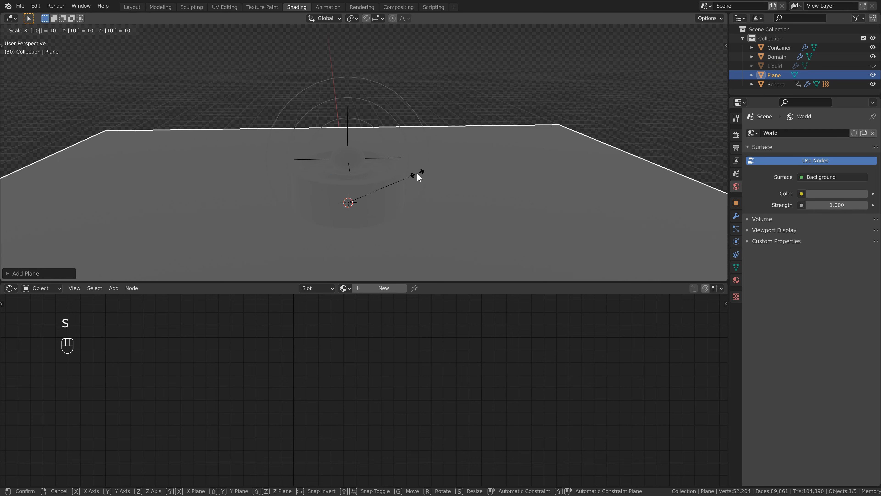
pyautogui.press('Return')
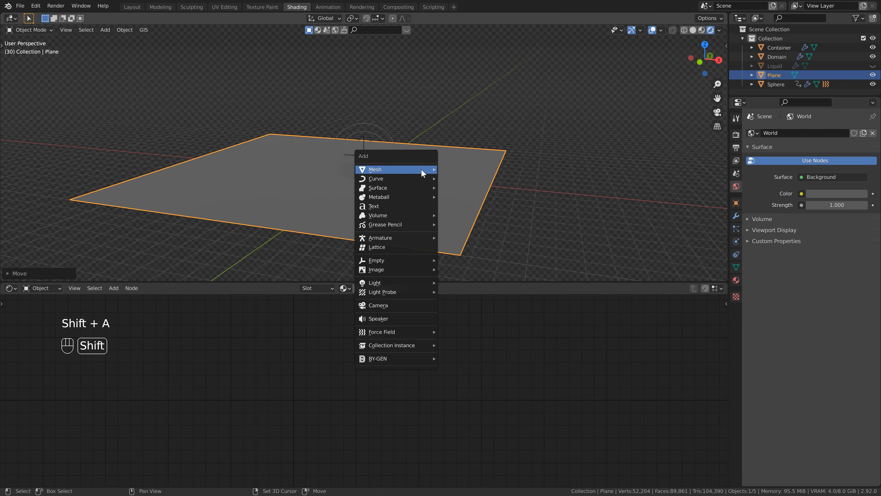
# Add a second plane, stand it upright by rotating it 90° about Y, and scale it by 10
pyautogui.moveTo(421, 169)
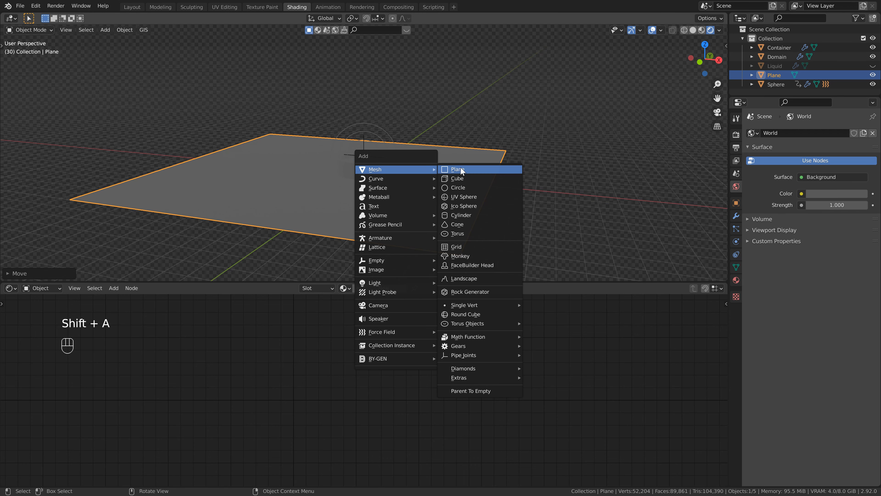
pyautogui.click(458, 169)
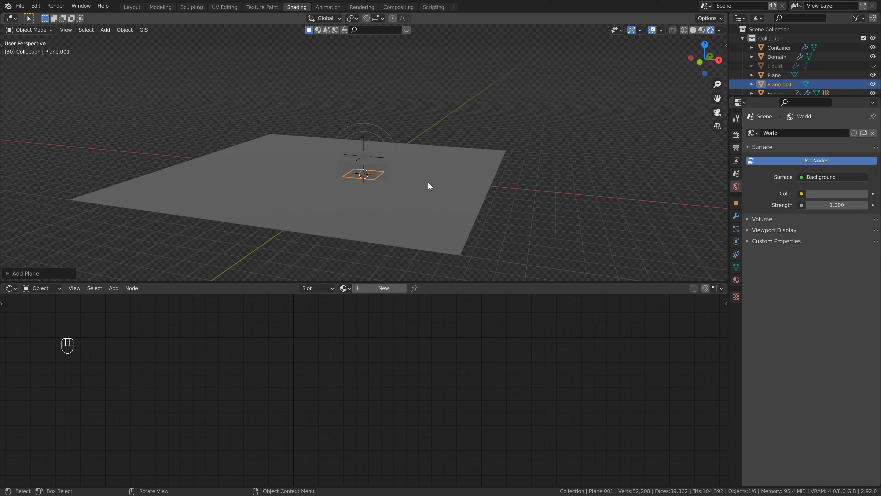
pyautogui.press('r')
pyautogui.write('y')
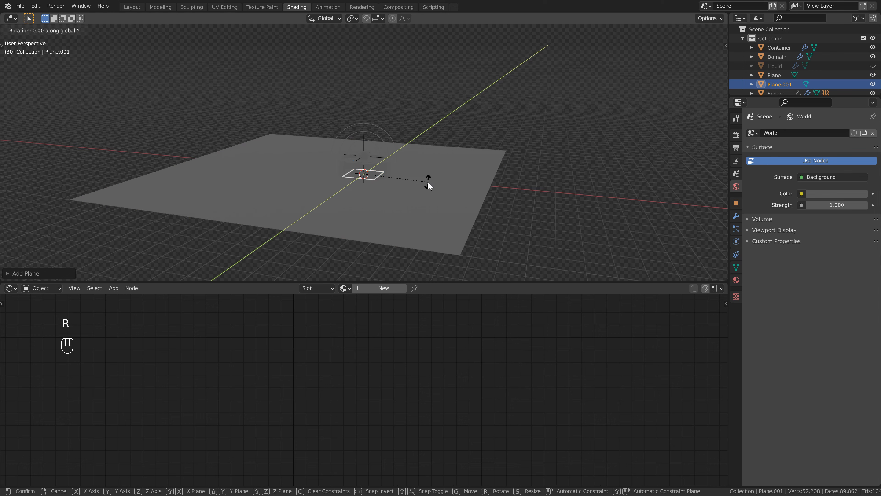
pyautogui.write('90')
pyautogui.press('Return')
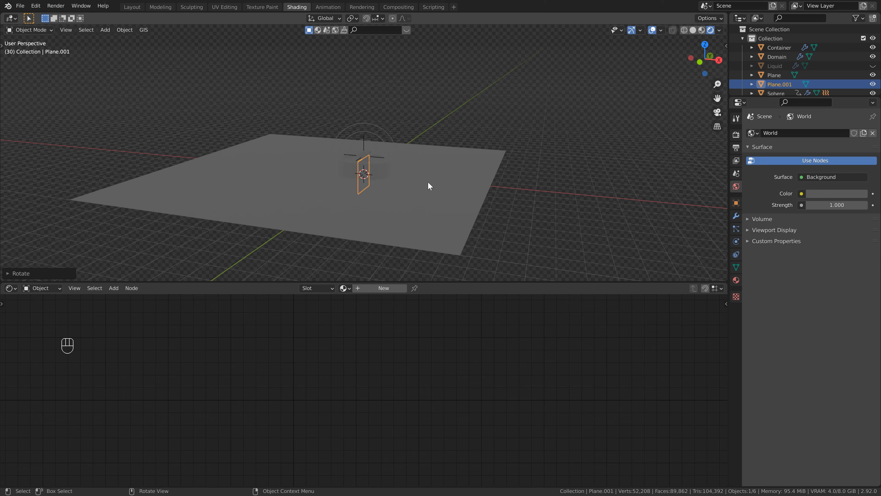
pyautogui.write('s10')
pyautogui.press('Return')
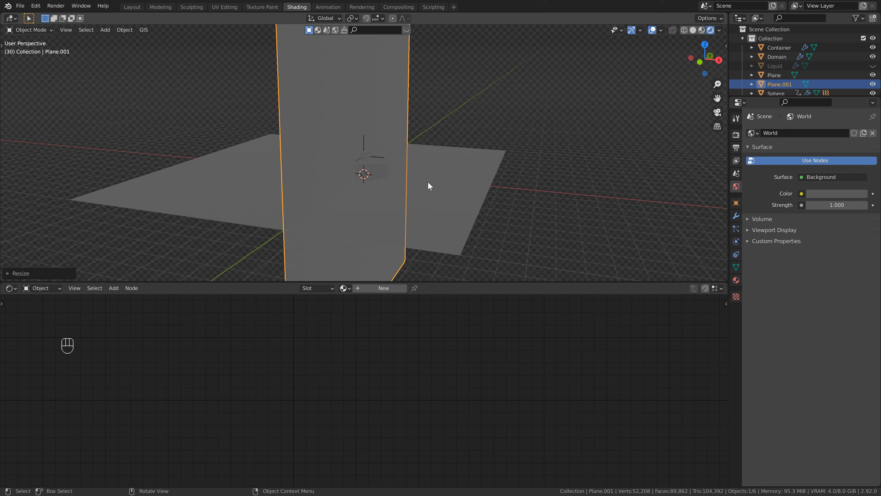
# Move the upright plane along negative X to the floor's edge as a back wall
pyautogui.press('g')
pyautogui.press('x')
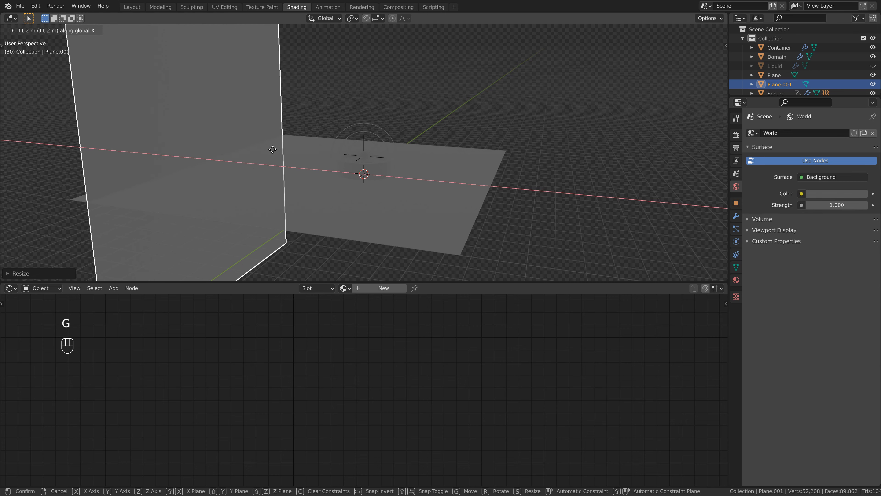
pyautogui.click(263, 150)
# Give the upright plane a new material, replacing its Principled BSDF with an Emission shader connected to the output's Surface
pyautogui.click(383, 288)
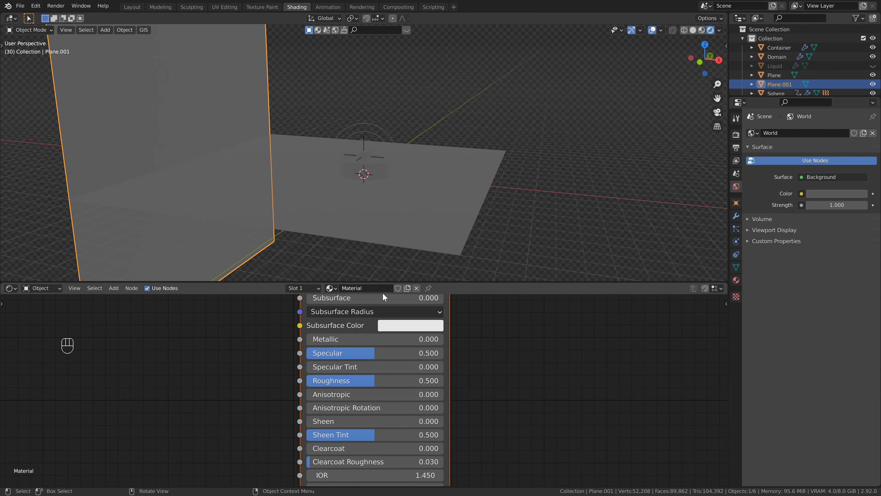
pyautogui.scroll(-4, 474, 364)
pyautogui.press('Delete')
pyautogui.hotkey('shift', 'a')
pyautogui.click(335, 331)
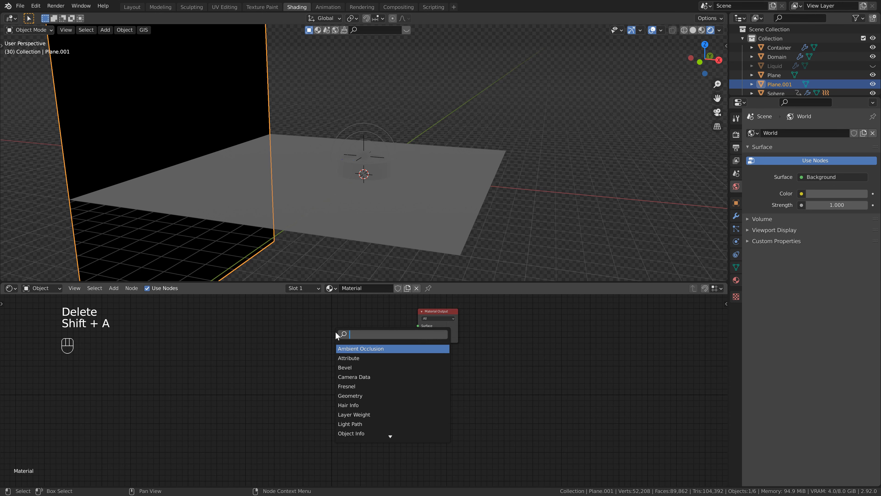
pyautogui.write('emi')
pyautogui.press('Return')
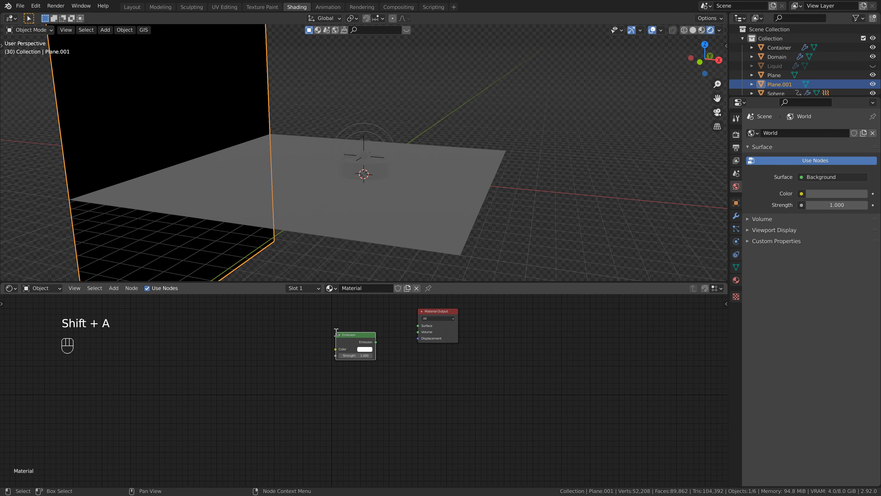
pyautogui.click(335, 323)
pyautogui.moveTo(374, 333); pyautogui.dragTo(417, 326)
# Set the upright plane's emission to a light blue color with a strength of 11
pyautogui.click(363, 339)
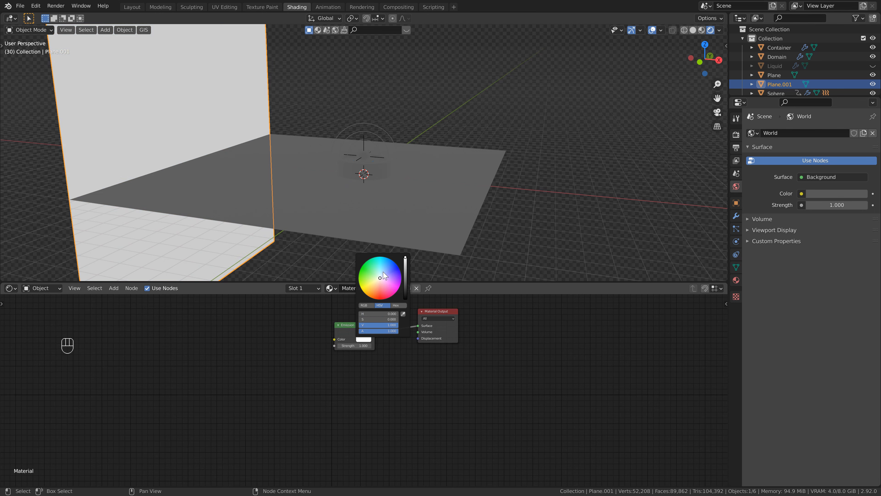
pyautogui.moveTo(380, 277); pyautogui.dragTo(384, 272)
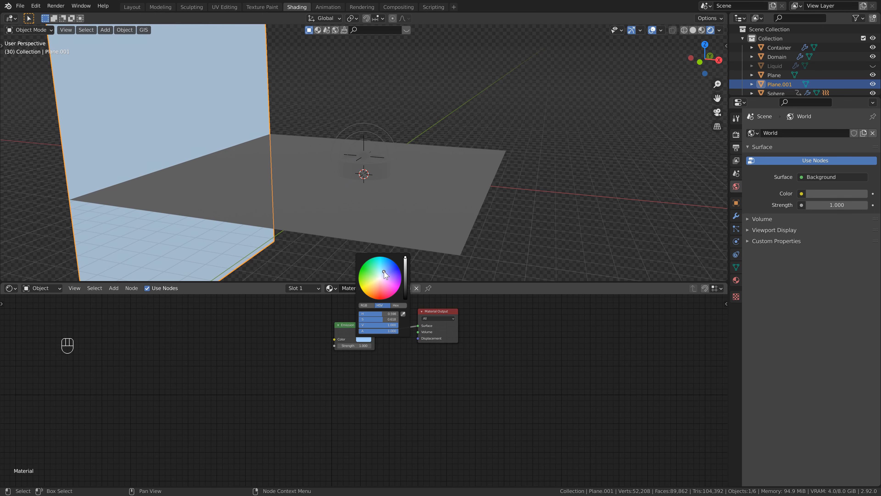
pyautogui.click(360, 345)
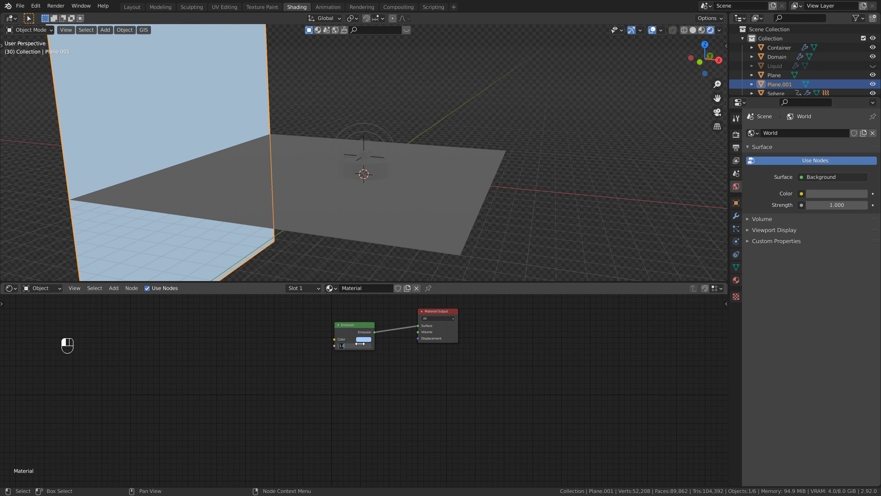
pyautogui.write('11')
pyautogui.press('Return')
# Give the floor plane a new material with a white base color and a roughness of about 0.3
pyautogui.click(357, 217)
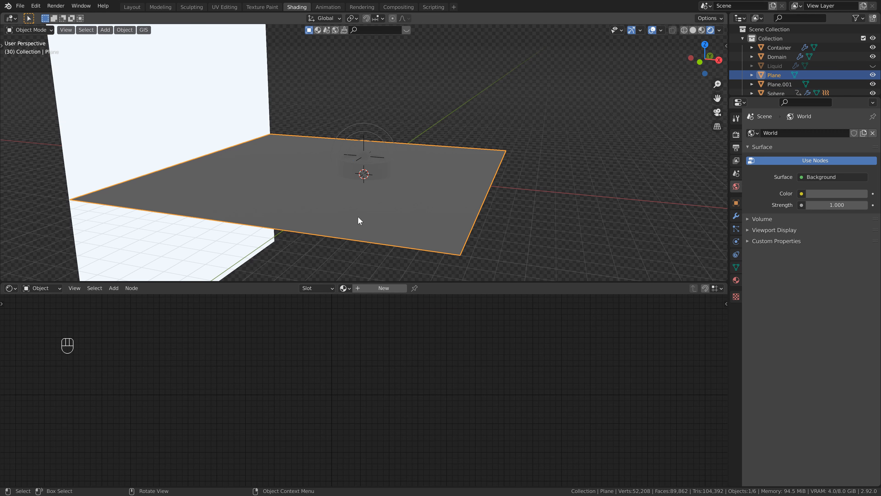
pyautogui.click(370, 288)
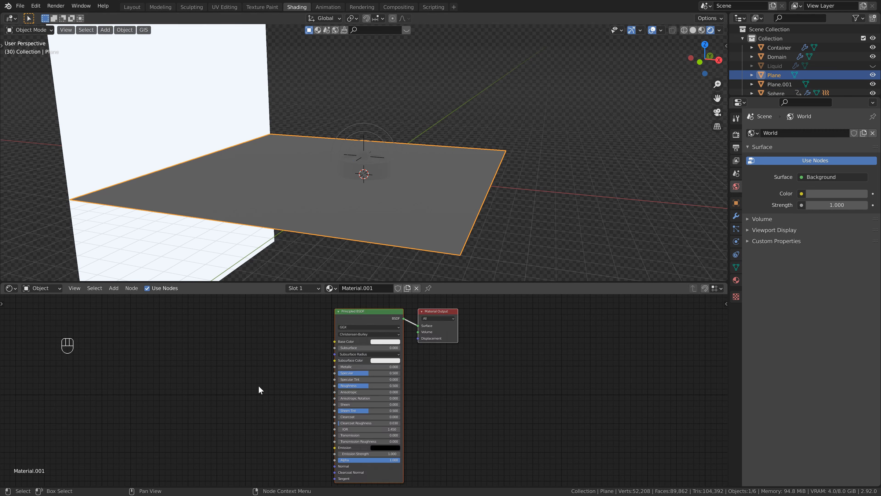
pyautogui.click(383, 342)
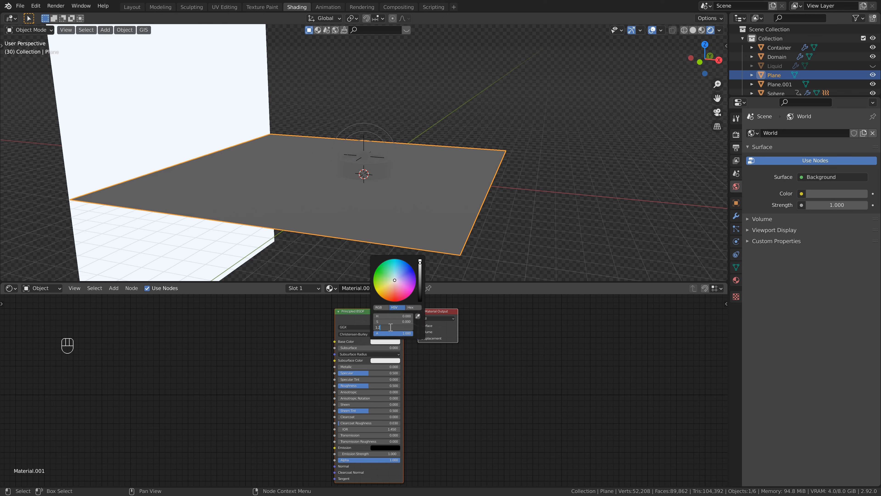
pyautogui.press('Return')
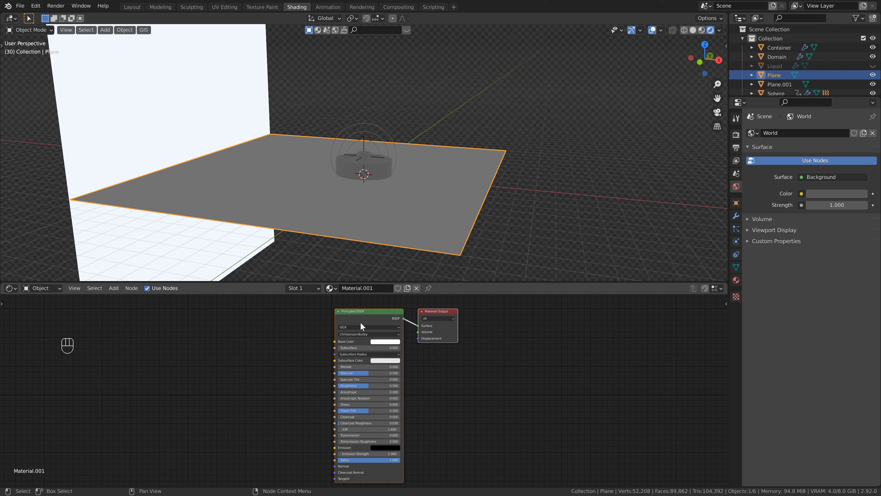
pyautogui.moveTo(365, 386); pyautogui.dragTo(353, 385)
# Enable Ambient Occlusion, Bloom and Screen Space Reflections for the Eevee render
pyautogui.moveTo(504, 182); pyautogui.dragTo(470, 172, button='middle')
pyautogui.scroll(5, 453, 173)
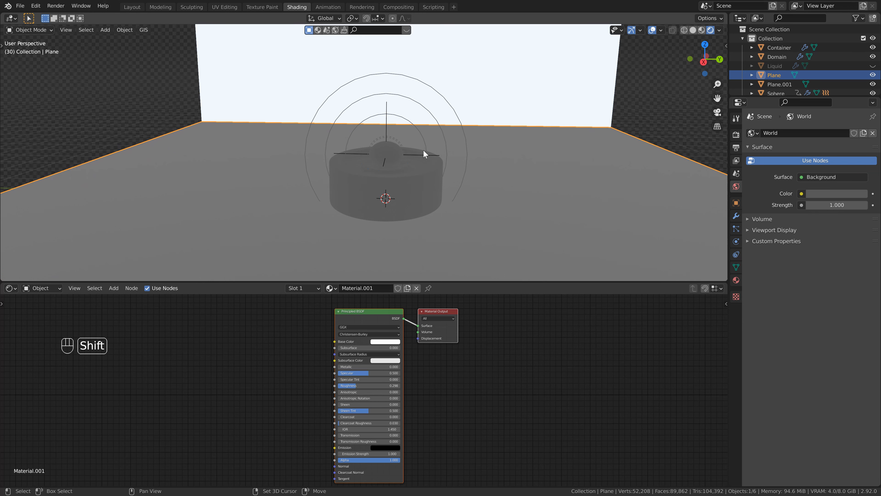
pyautogui.scroll(-3, 423, 150)
pyautogui.click(736, 134)
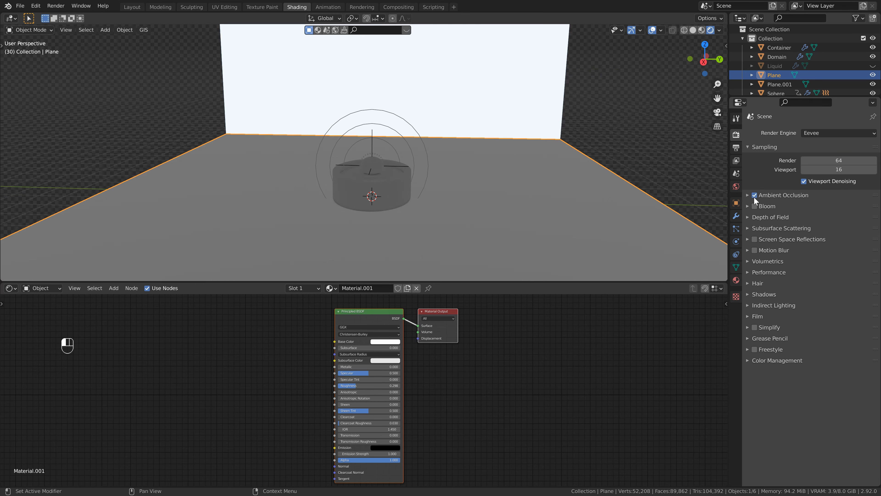
pyautogui.click(754, 205)
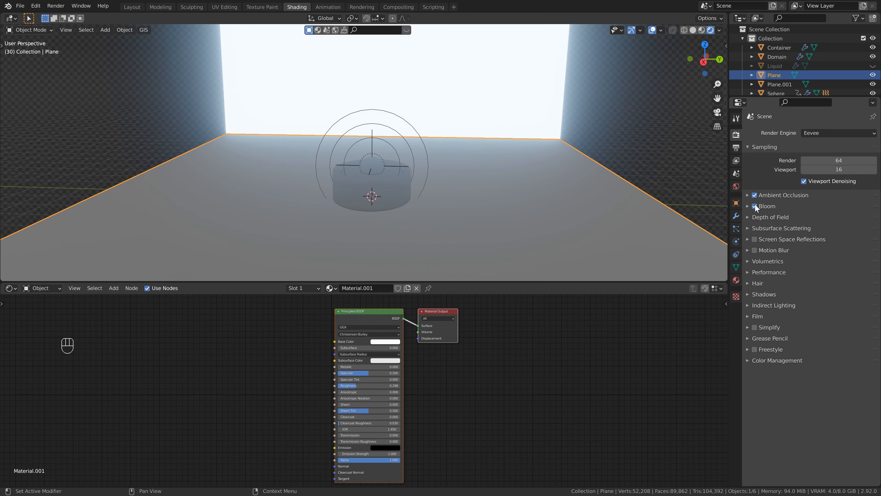
pyautogui.click(754, 239)
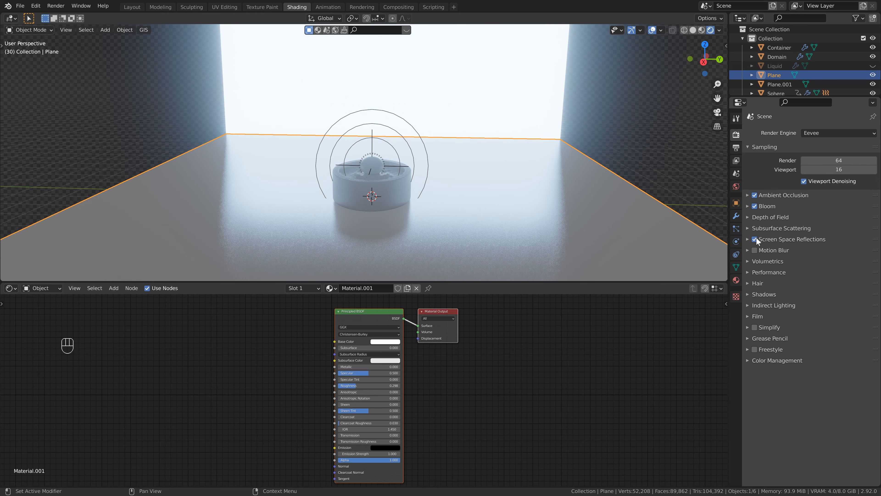
# Switch the render engine to Cycles and give the liquid domain a new material
pyautogui.click(834, 132)
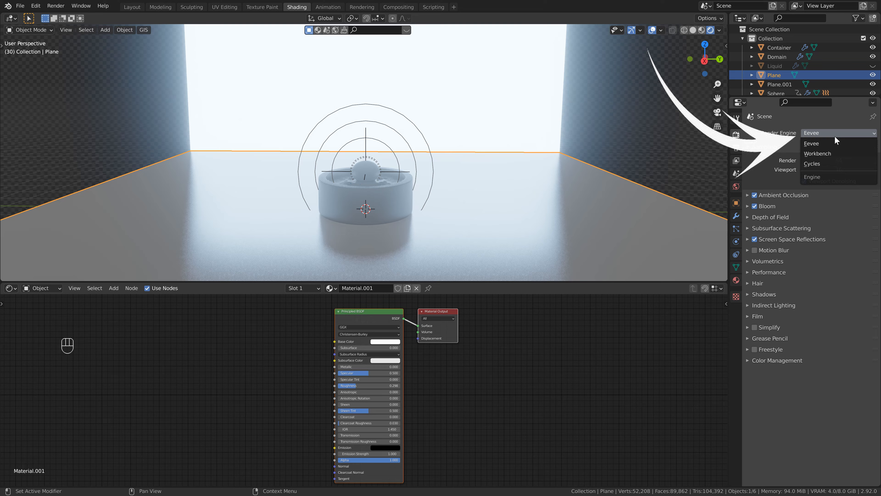
pyautogui.click(821, 163)
pyautogui.keyDown('shift'); pyautogui.click(389, 190); pyautogui.keyUp('shift')
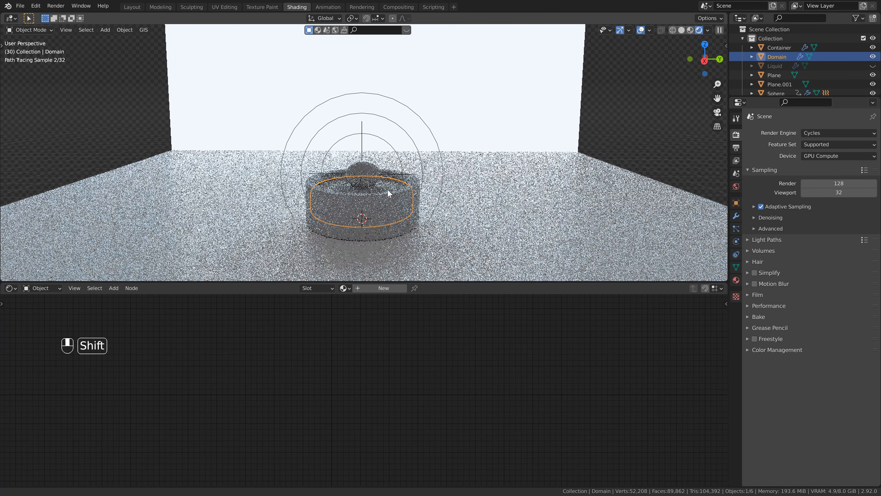
pyautogui.click(384, 288)
pyautogui.moveTo(383, 281); pyautogui.dragTo(383, 252)
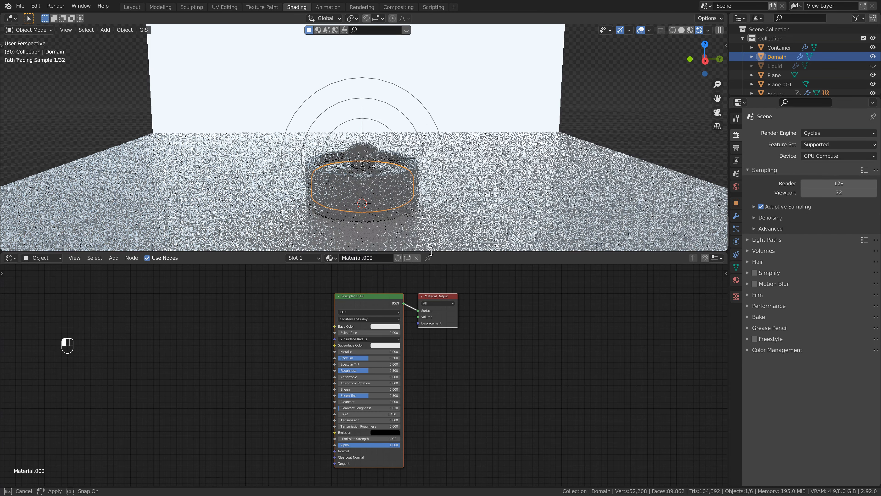
# Set the liquid material's base color to pure white
pyautogui.click(381, 325)
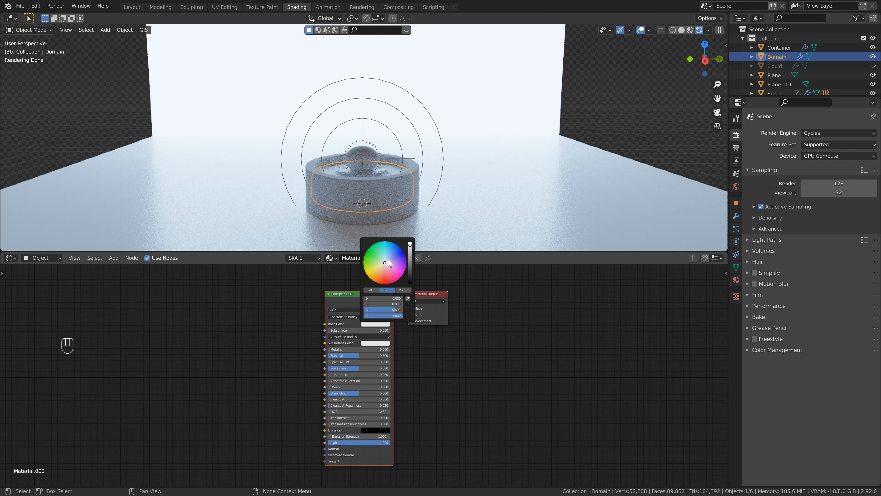
pyautogui.click(388, 259)
pyautogui.doubleClick(396, 309)
pyautogui.write('2')
pyautogui.press('Return')
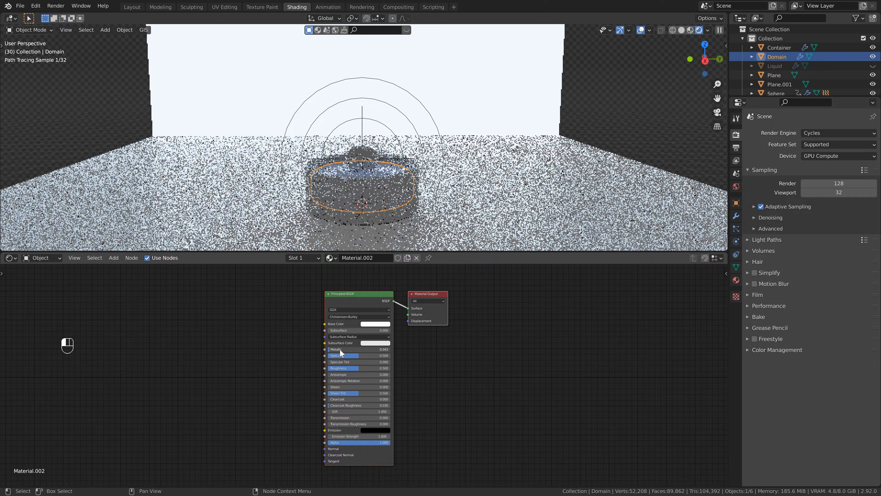
# Set the liquid material's metallic to about 0.07, roughness to about 0.3 and transmission to 0.2
pyautogui.moveTo(339, 349); pyautogui.dragTo(342, 348)
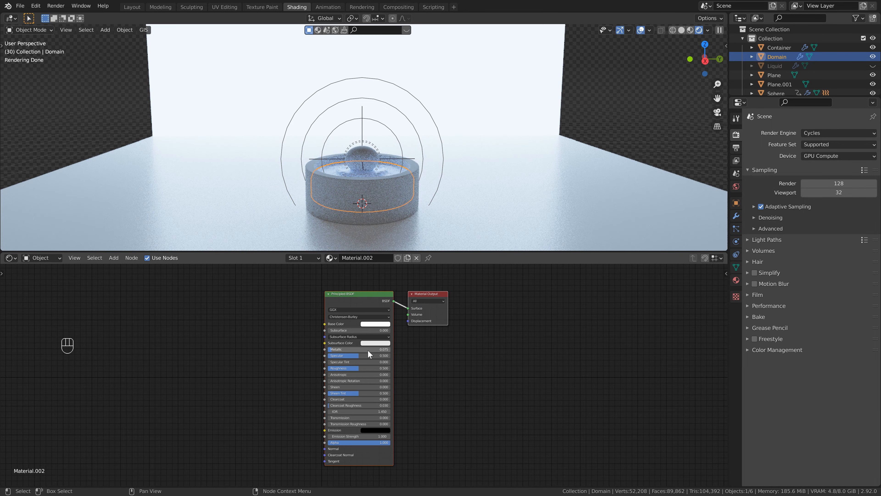
pyautogui.moveTo(345, 368); pyautogui.dragTo(348, 371)
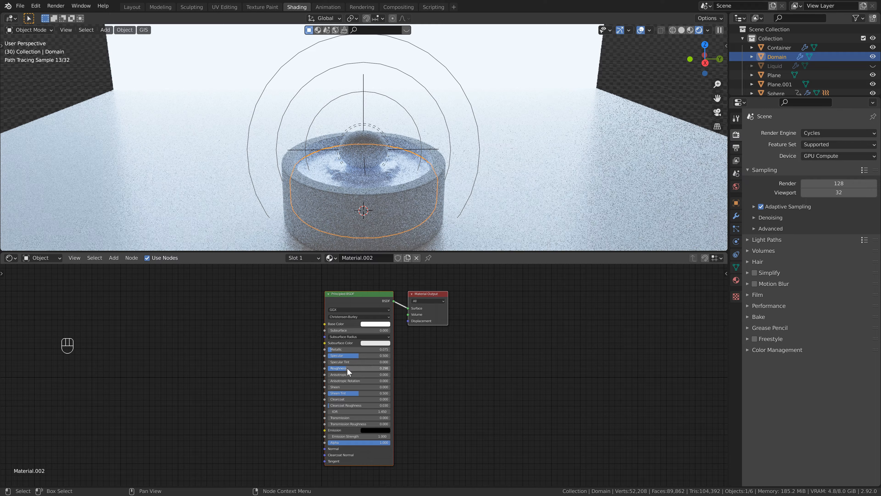
pyautogui.click(353, 418)
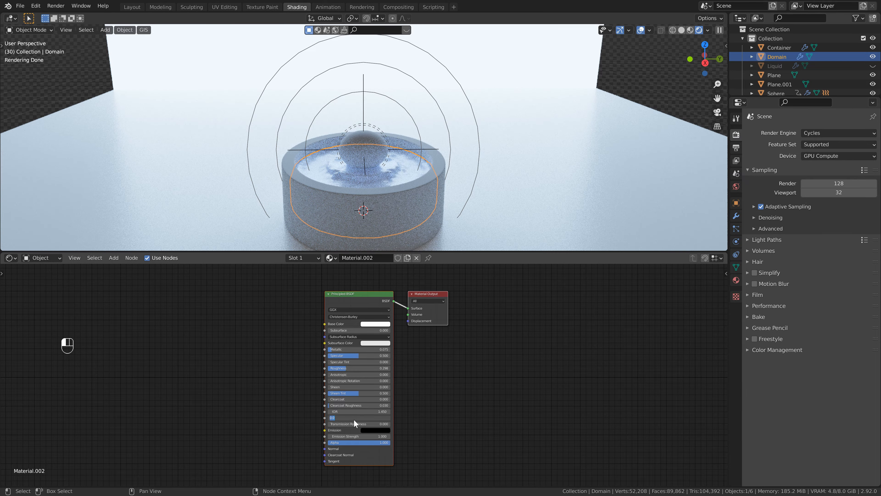
pyautogui.write('0.2')
pyautogui.press('Return')
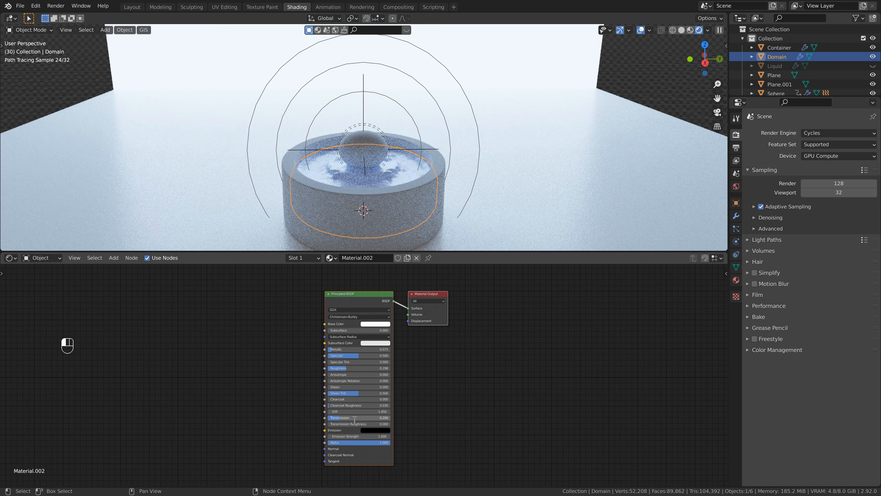
# Add a Bump node with a strength of 0.1 and connect it to the liquid shader's Normal input
pyautogui.hotkey('shift', 'a')
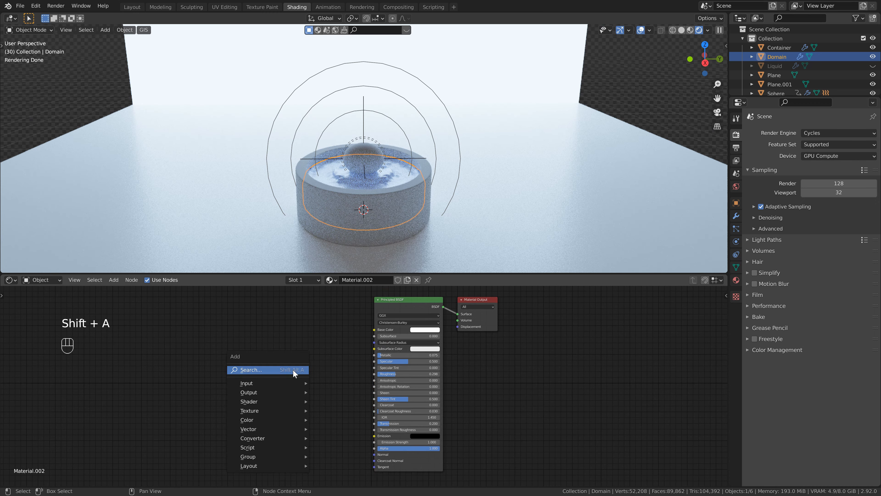
pyautogui.click(295, 369)
pyautogui.write('bu')
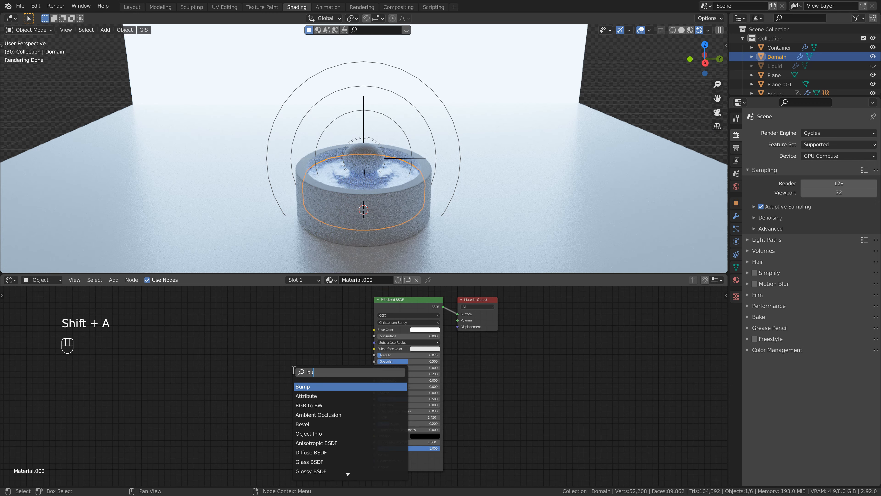
pyautogui.press('Return')
pyautogui.click(296, 428)
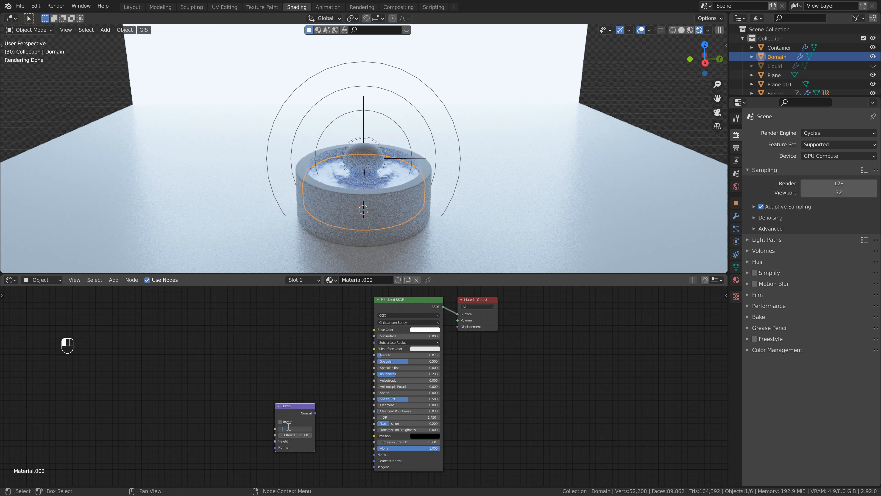
pyautogui.moveTo(315, 413); pyautogui.dragTo(374, 454)
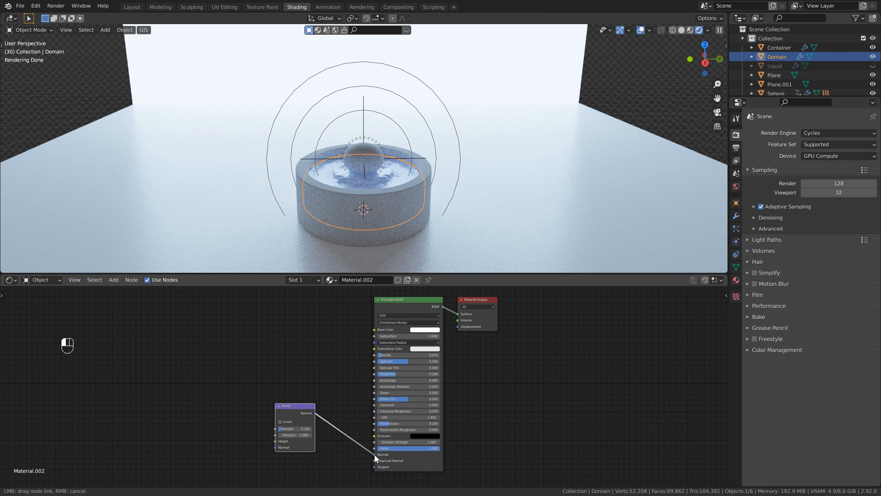
# Add a Musgrave Texture node and connect its Height output to the Bump node's Height input
pyautogui.hotkey('shift', 'a')
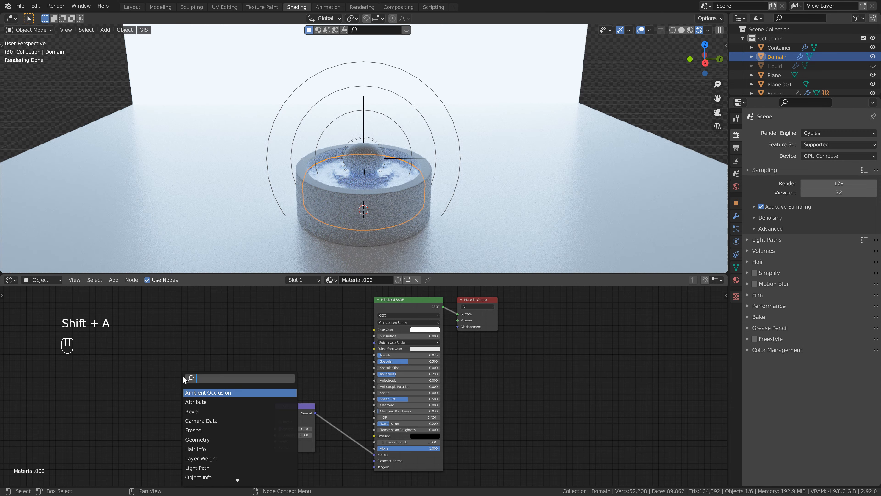
pyautogui.write('mus')
pyautogui.press('Return')
pyautogui.click(184, 377)
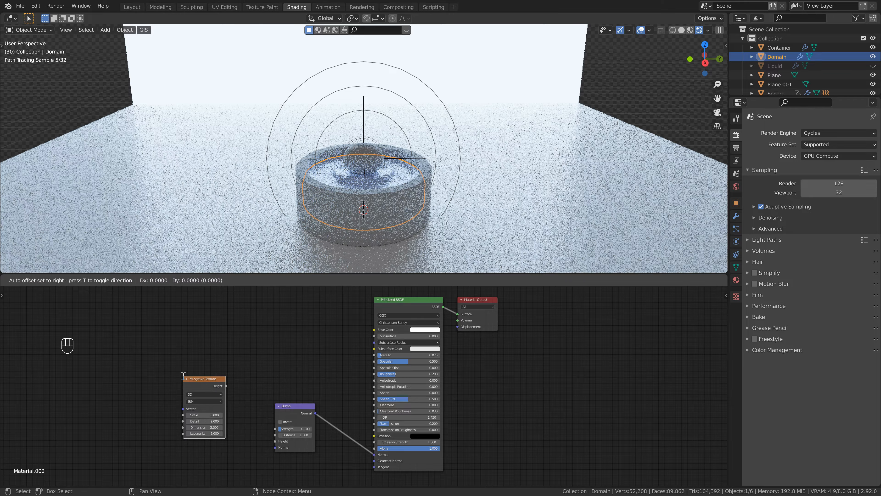
pyautogui.moveTo(226, 386); pyautogui.dragTo(255, 401)
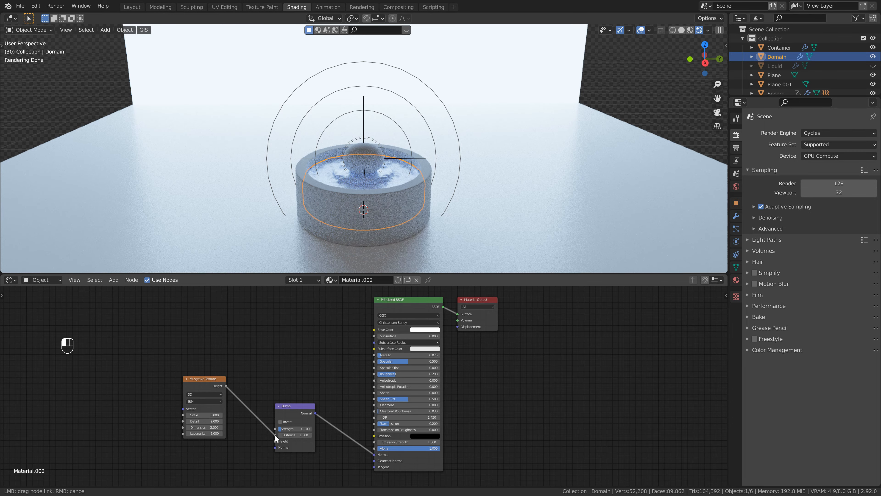
pyautogui.moveTo(275, 438); pyautogui.dragTo(275, 441)
# Set the Musgrave texture's scale to 50, detail to 25 and dimension to 5
pyautogui.doubleClick(216, 414)
pyautogui.write('2')
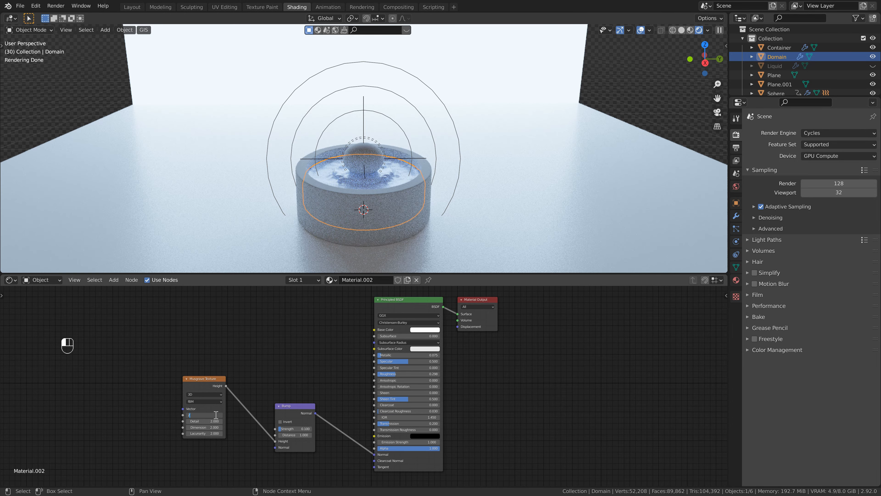
pyautogui.write('5')
pyautogui.press('Return')
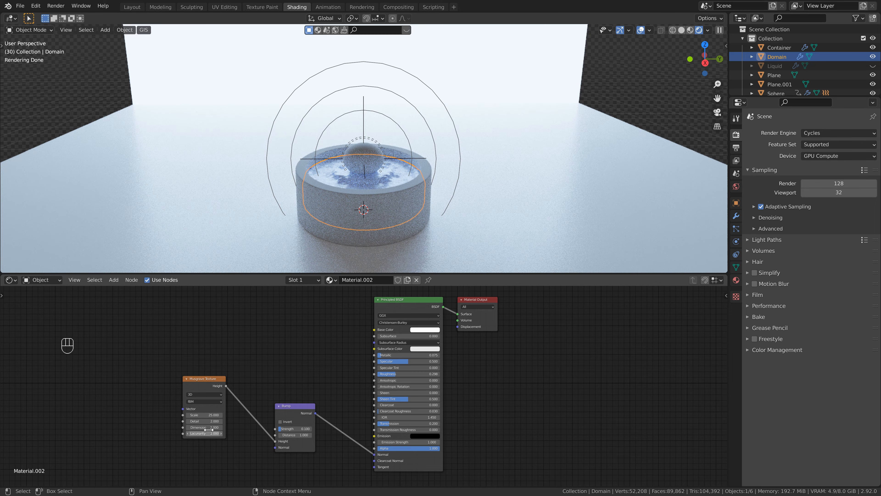
pyautogui.doubleClick(208, 421)
pyautogui.write('25')
pyautogui.press('Return')
pyautogui.doubleClick(208, 427)
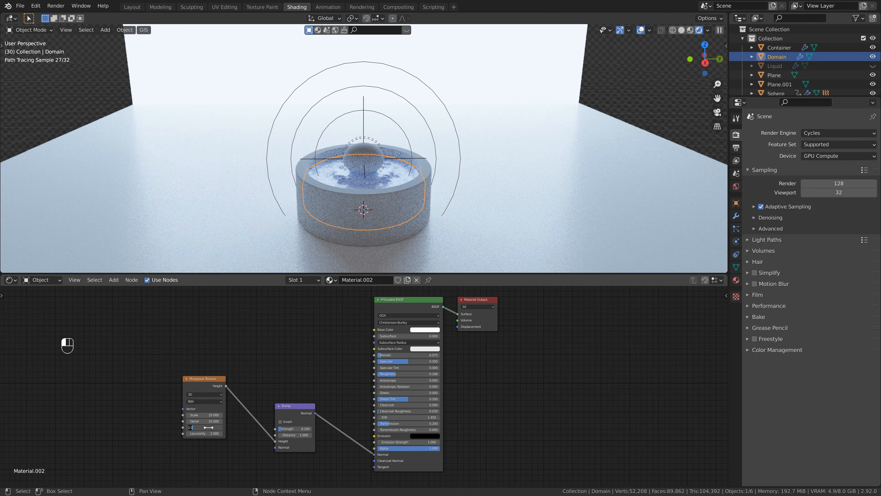
pyautogui.write('5')
pyautogui.press('Return')
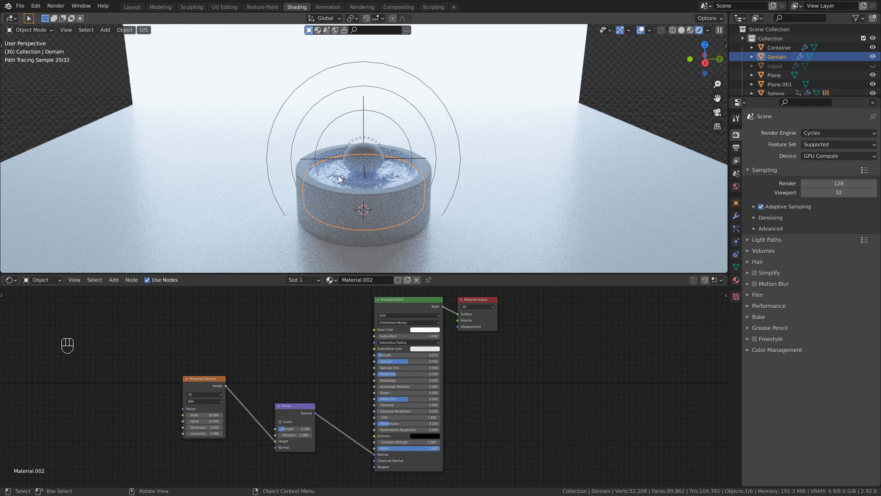
# Give the container a new material with a white base color and a roughness of about 0.29
pyautogui.click(353, 178)
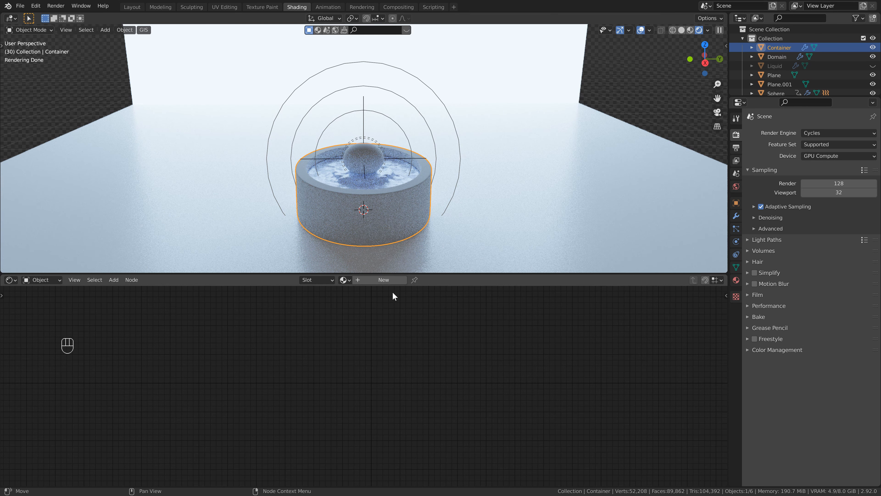
pyautogui.click(394, 280)
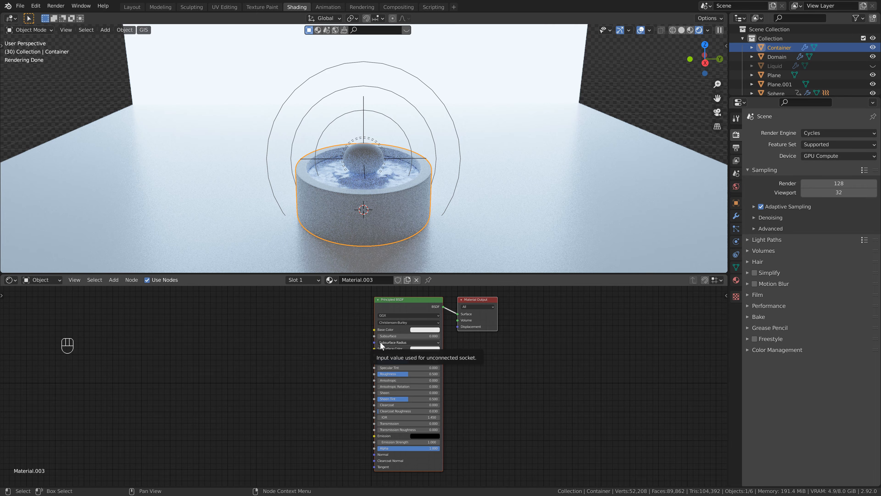
pyautogui.click(425, 329)
pyautogui.doubleClick(427, 315)
pyautogui.press('Return')
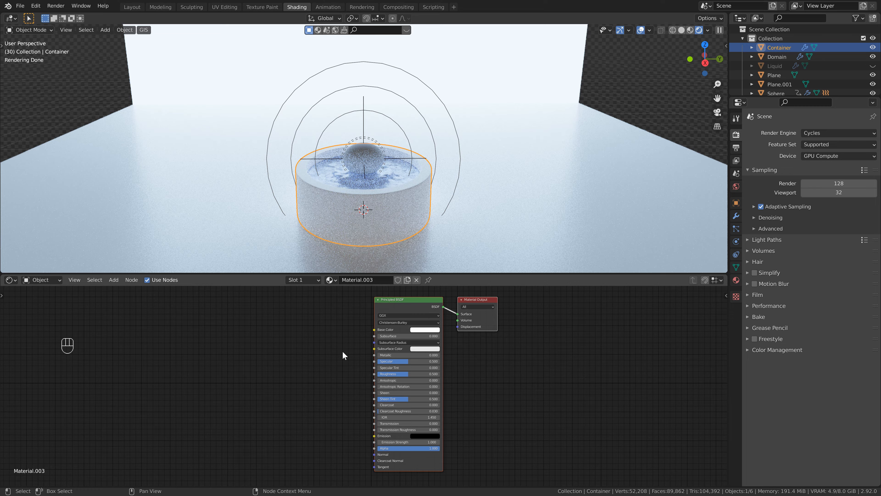
pyautogui.moveTo(408, 374); pyautogui.dragTo(391, 377)
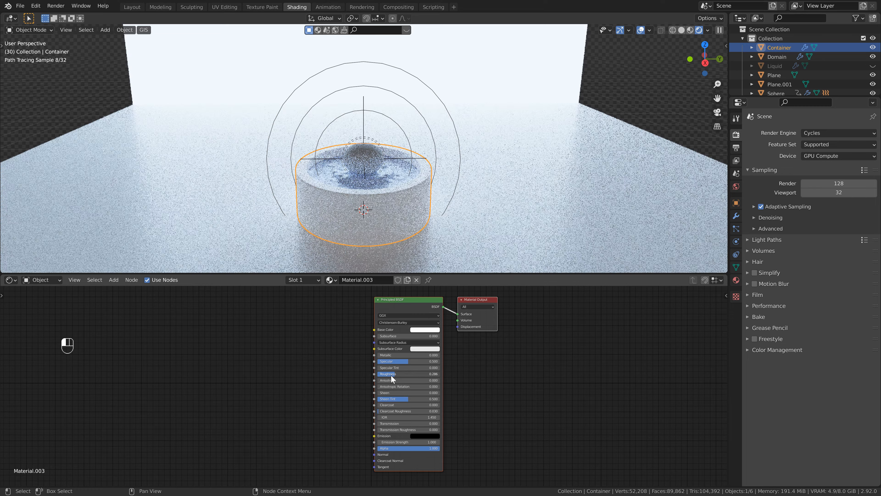
# Drive the container shader's Normal with a Bump node of strength 0.25, feeding its Height from a Voronoi texture's Distance
pyautogui.moveTo(322, 426); pyautogui.dragTo(373, 455)
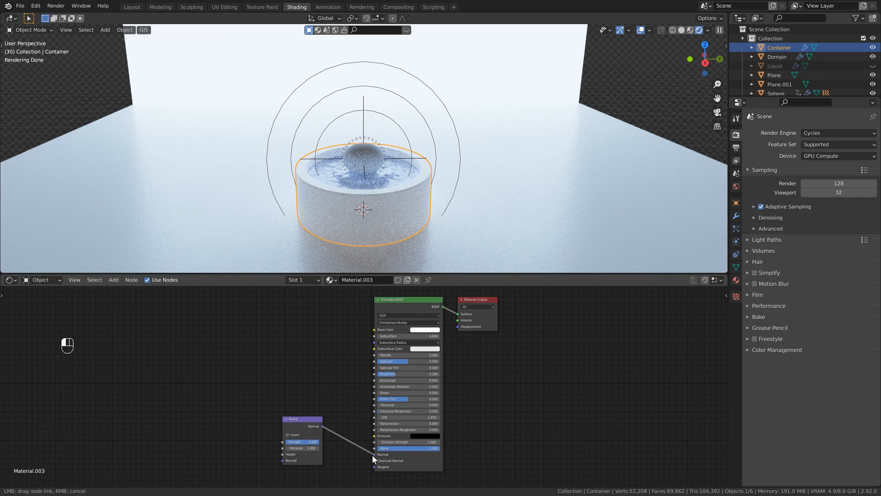
pyautogui.moveTo(306, 442); pyautogui.dragTo(293, 442)
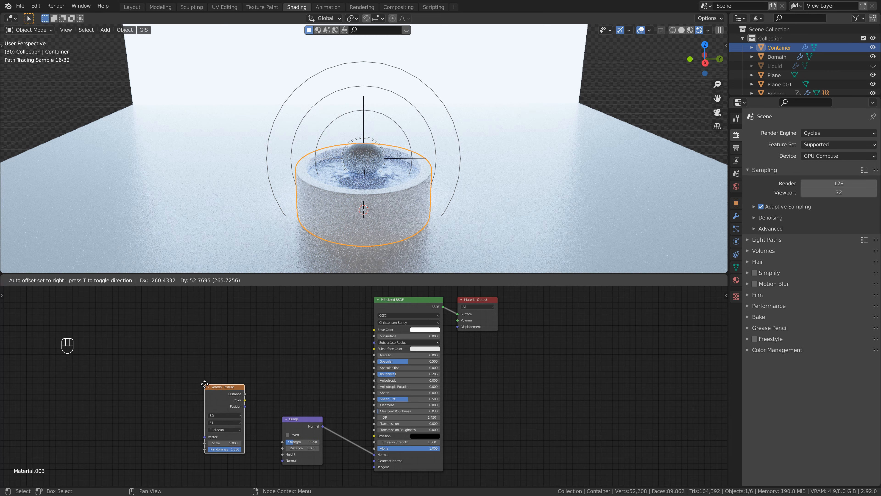
pyautogui.click(189, 374)
pyautogui.moveTo(228, 382); pyautogui.dragTo(283, 454)
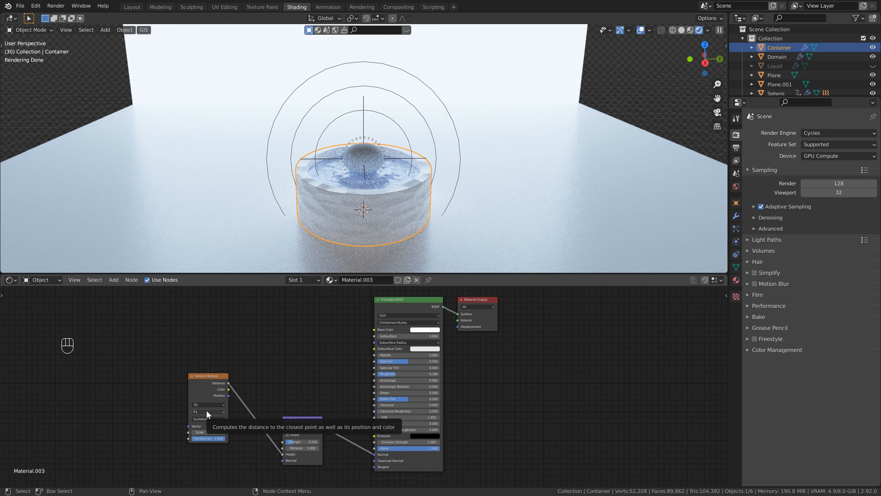
# Set the Voronoi texture to Distance to Edge with a scale of 50 and a randomness of 0.1
pyautogui.click(208, 410)
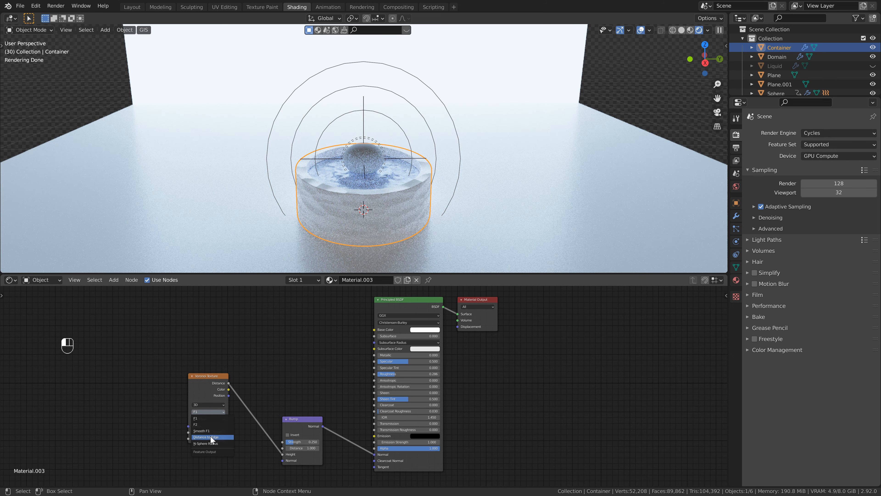
pyautogui.click(211, 437)
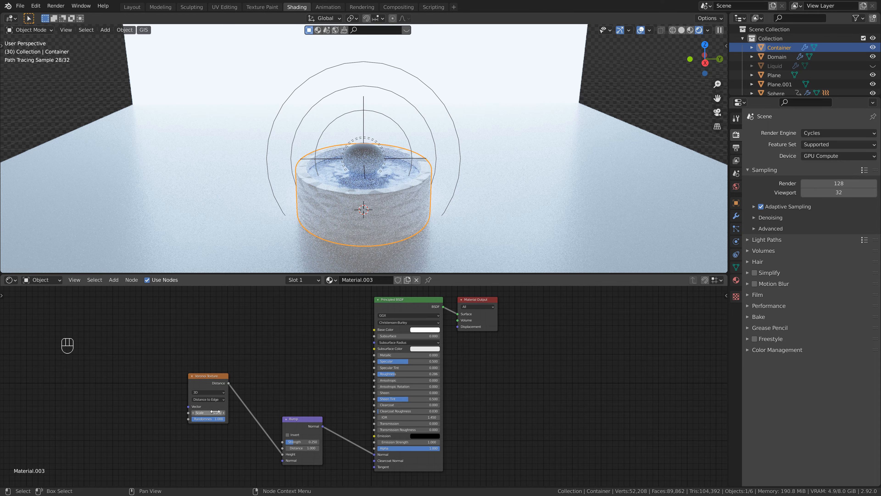
pyautogui.click(215, 411)
pyautogui.write('50')
pyautogui.press('Return')
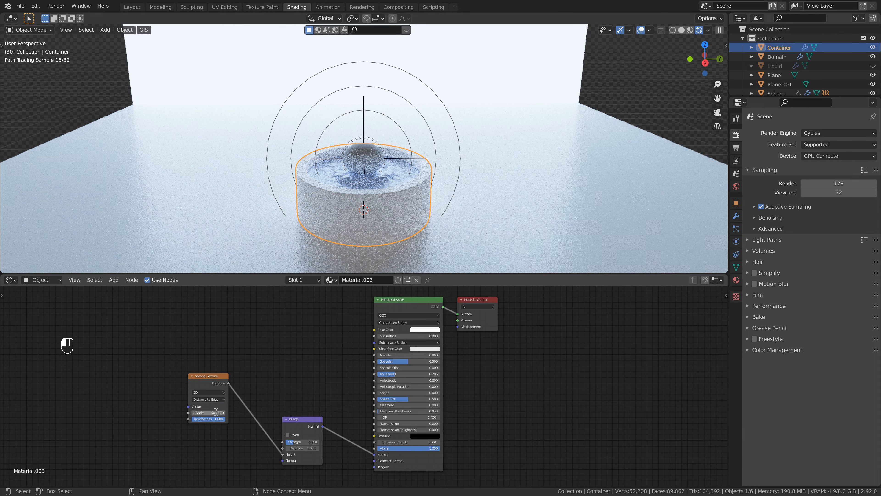
pyautogui.click(208, 418)
pyautogui.write('0.1')
pyautogui.press('Return')
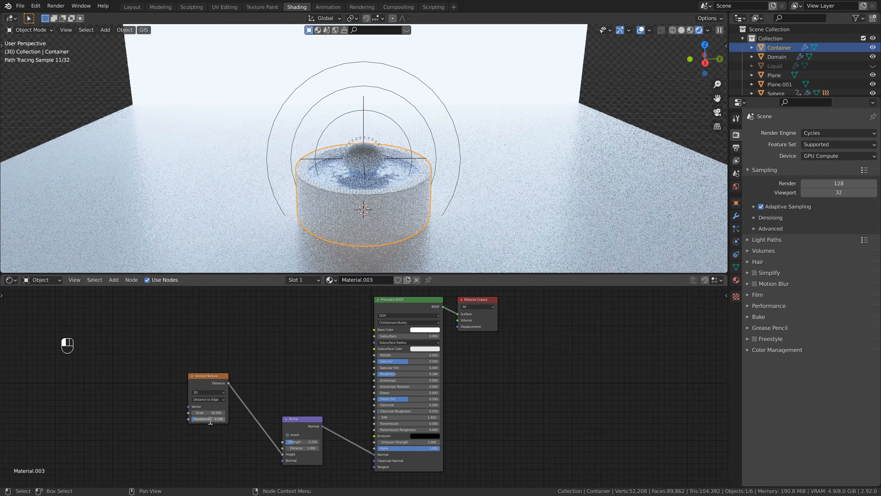
# In solid shading, select the faces of the container's top rim in Edit Mode and add a second material slot
pyautogui.keyDown('shift'); pyautogui.moveTo(369, 208); pyautogui.dragTo(403, 181, button='middle'); pyautogui.keyUp('shift')
pyautogui.scroll(3, 369, 182)
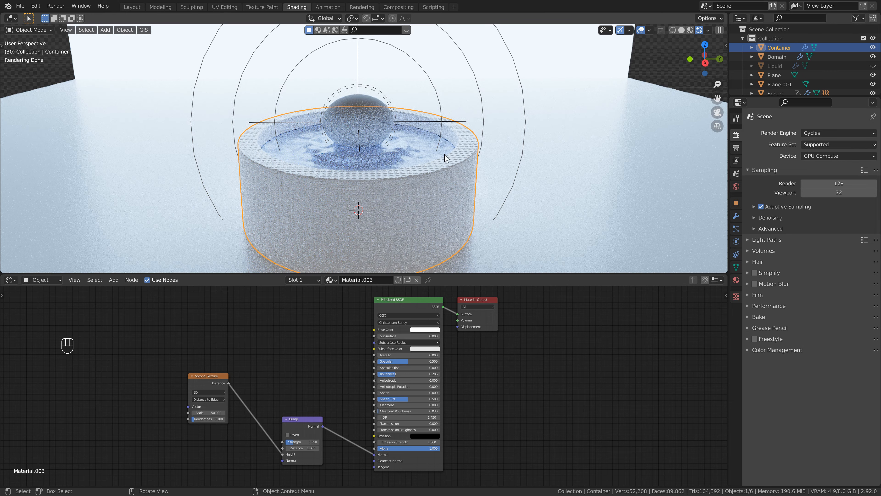
pyautogui.click(681, 31)
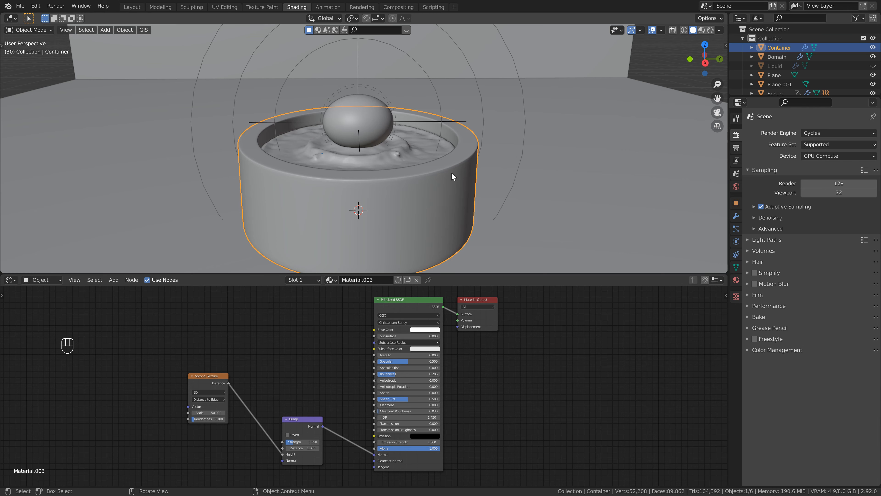
pyautogui.press('Tab')
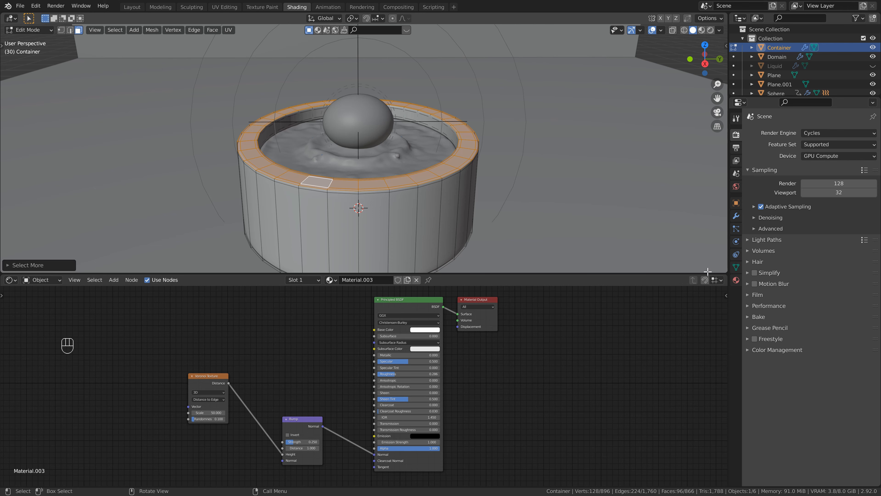
pyautogui.click(736, 280)
pyautogui.click(872, 135)
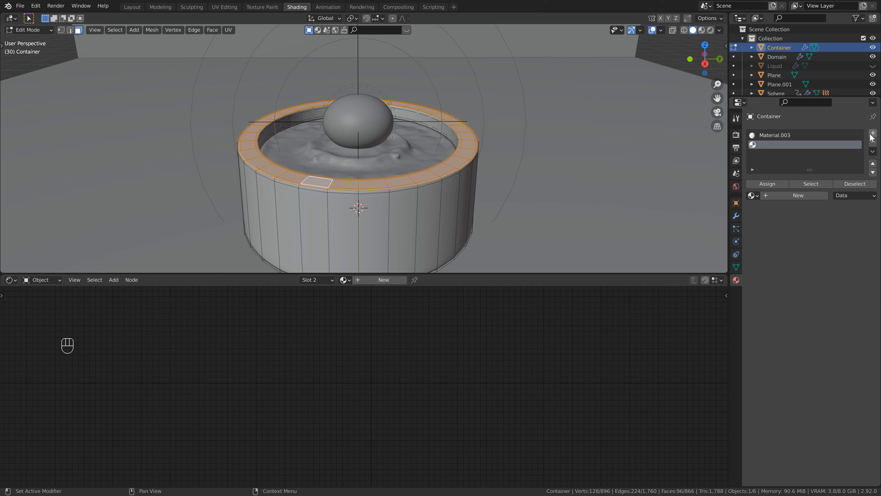
# Assign the second slot to the selected rim faces and give it a new material with a white base color and 0.36 roughness
pyautogui.click(783, 183)
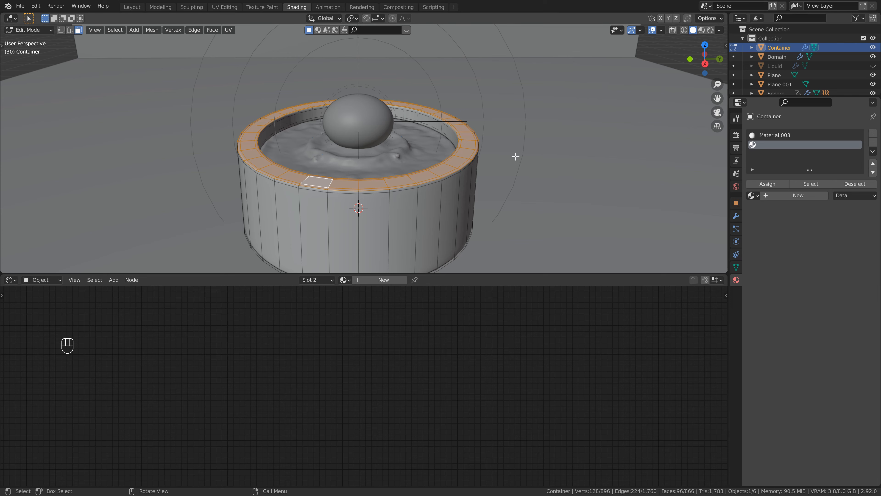
pyautogui.click(780, 195)
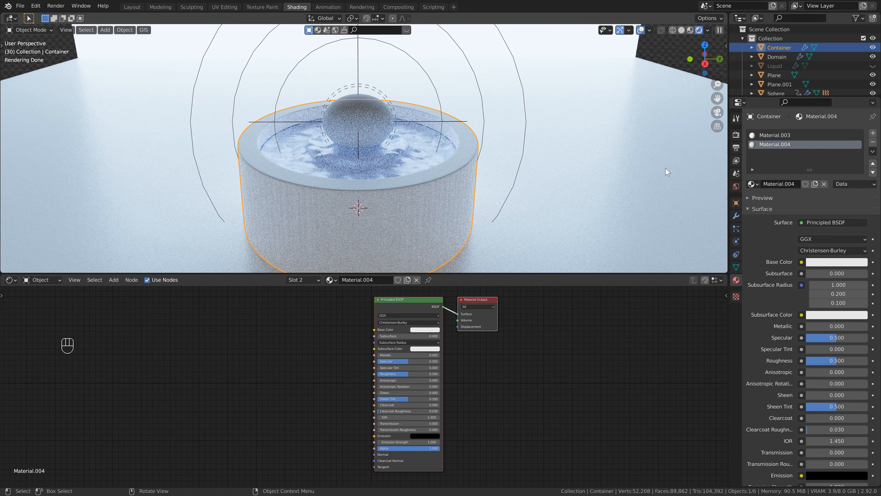
pyautogui.click(835, 263)
pyautogui.doubleClick(829, 239)
pyautogui.write('3')
pyautogui.press('Return')
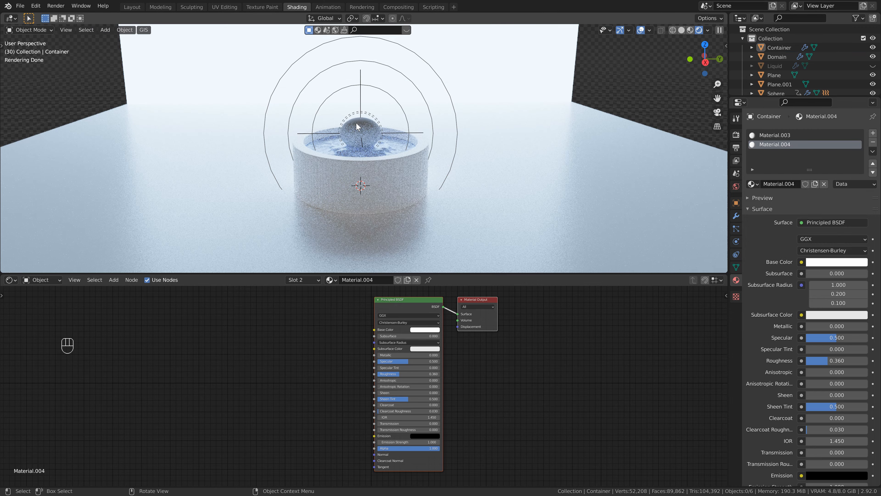
# Give the sphere a new material with a roughness of about 0.22 and a transmission of about 0.49
pyautogui.click(357, 124)
pyautogui.click(385, 280)
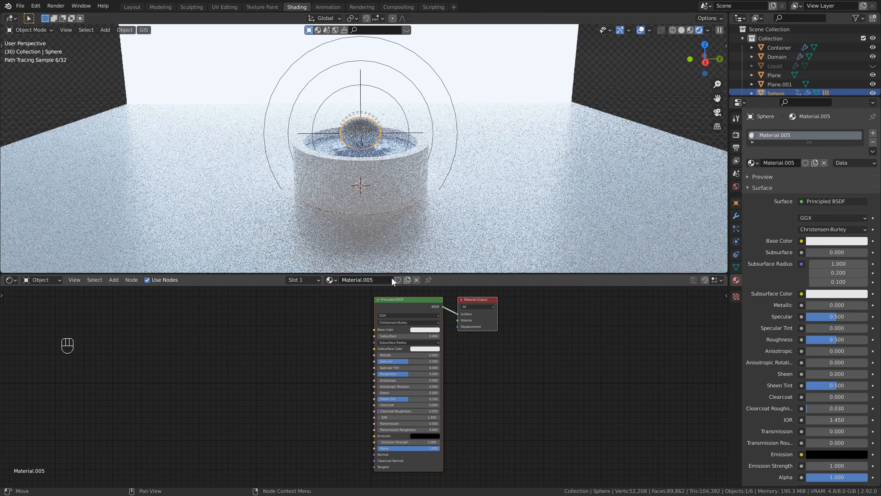
pyautogui.scroll(1, 399, 187)
pyautogui.moveTo(395, 374); pyautogui.dragTo(390, 376)
pyautogui.moveTo(418, 423); pyautogui.dragTo(427, 422)
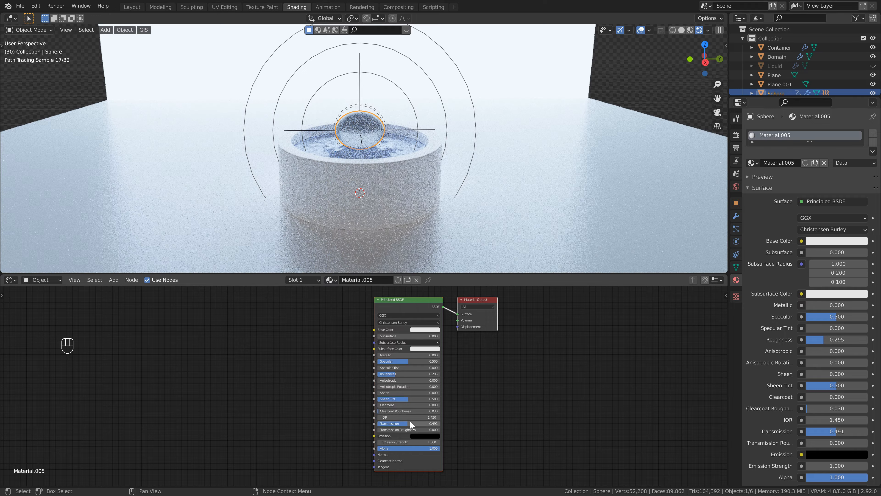
# Add a Bump node of strength 0.2 to the sphere's material and connect it to the shader's Normal input
pyautogui.hotkey('shift', 'a')
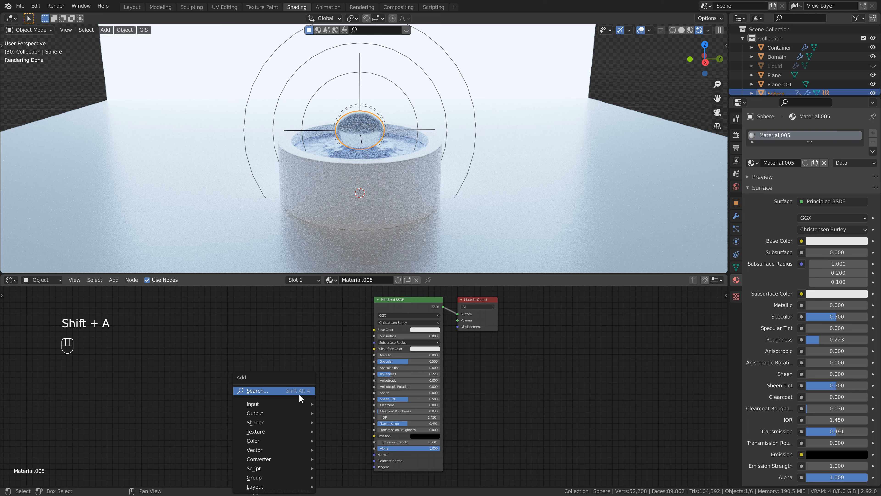
pyautogui.moveTo(299, 394)
pyautogui.write('bum')
pyautogui.press('Return')
pyautogui.click(299, 394)
pyautogui.moveTo(339, 404); pyautogui.dragTo(374, 454)
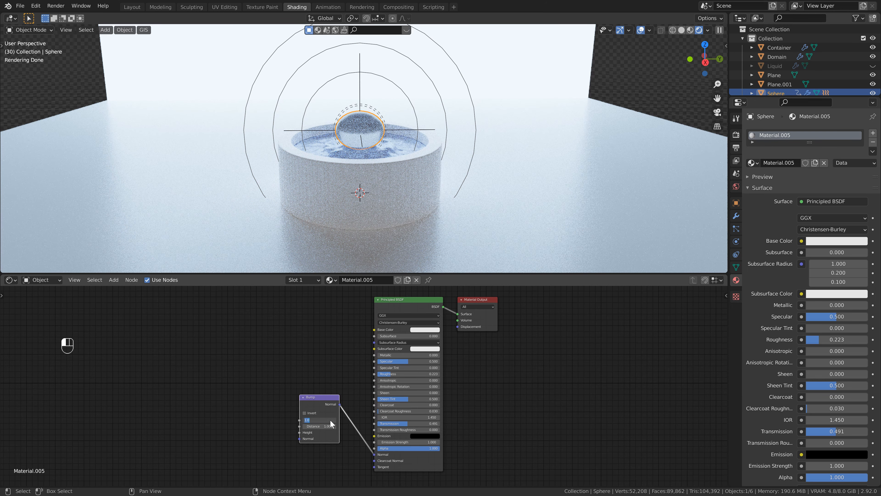
# Feed a Musgrave texture's Height into the sphere's Bump node Height and set the texture's scale, detail and dimension together
pyautogui.write('mu')
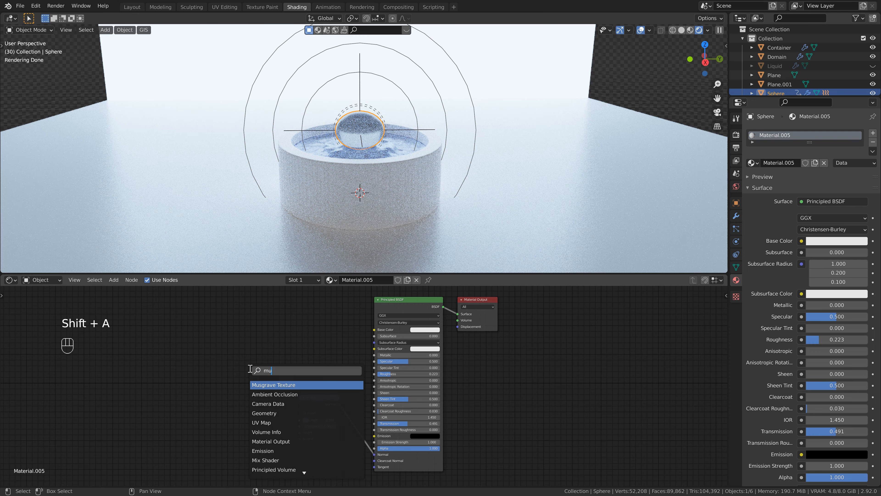
pyautogui.press('Return')
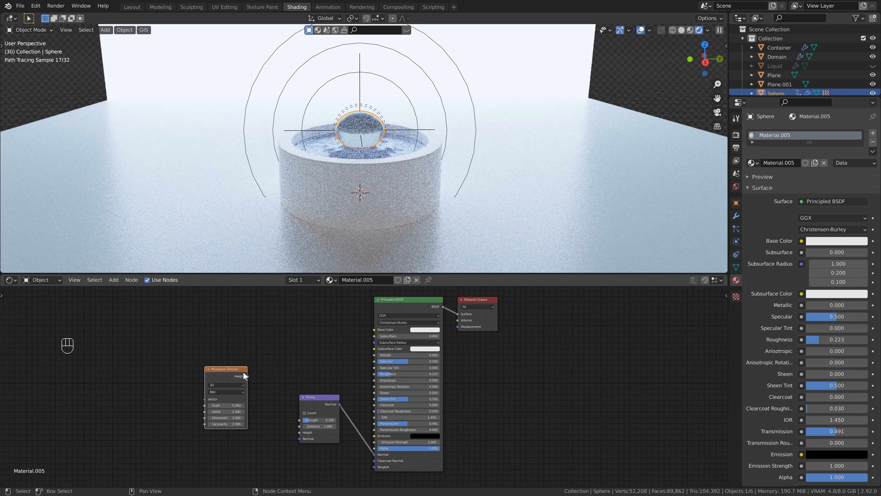
pyautogui.click(226, 399)
pyautogui.moveTo(229, 405); pyautogui.dragTo(238, 418)
pyautogui.press('Return')
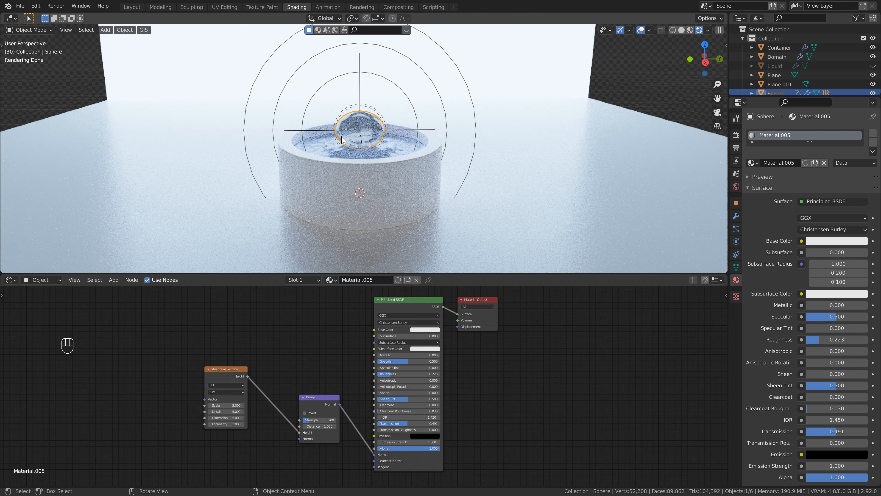
pyautogui.scroll(2, 356, 125)
pyautogui.scroll(-4, 352, 98)
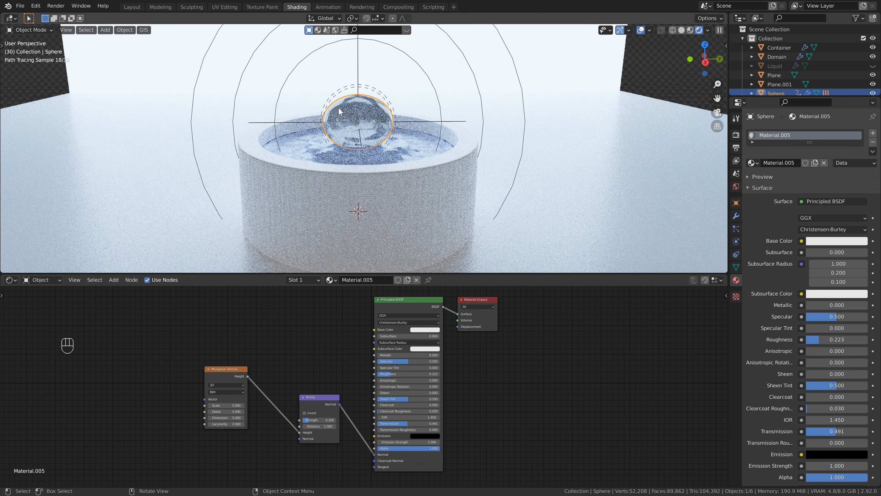
pyautogui.click(350, 129)
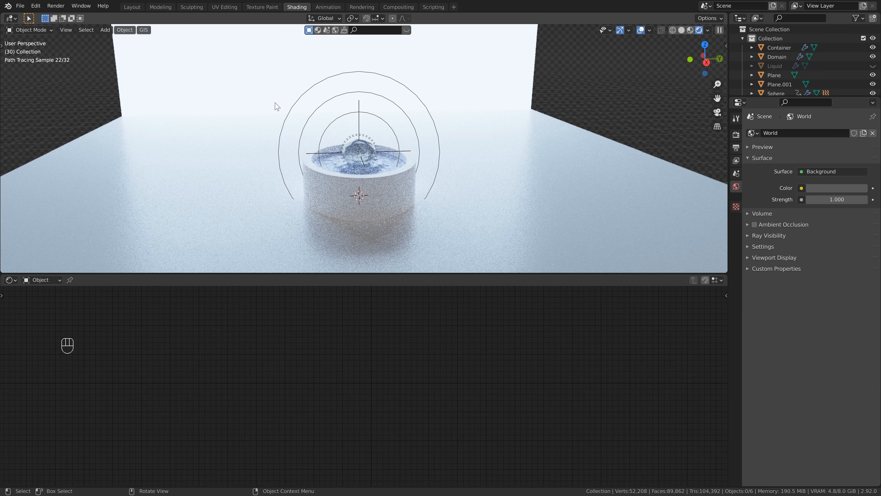
# Switch to the Layout workspace with rendered viewport shading and add a camera to the scene
pyautogui.click(132, 7)
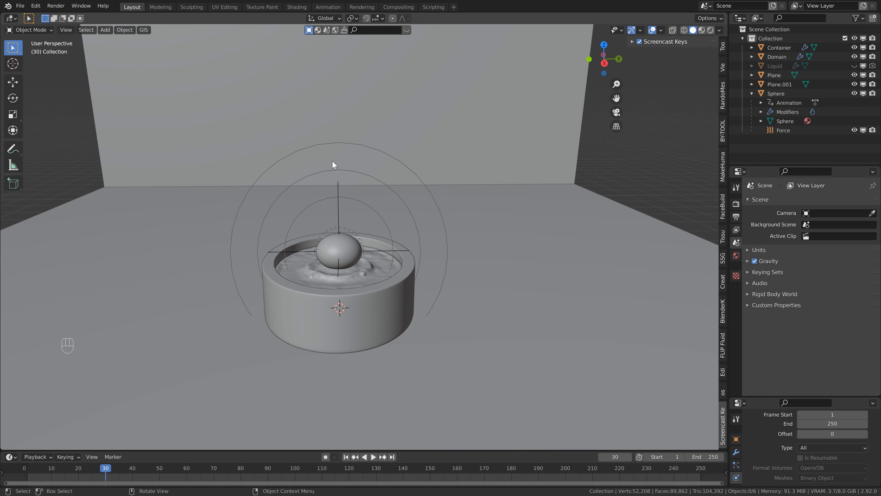
pyautogui.scroll(-3, 332, 165)
pyautogui.click(710, 30)
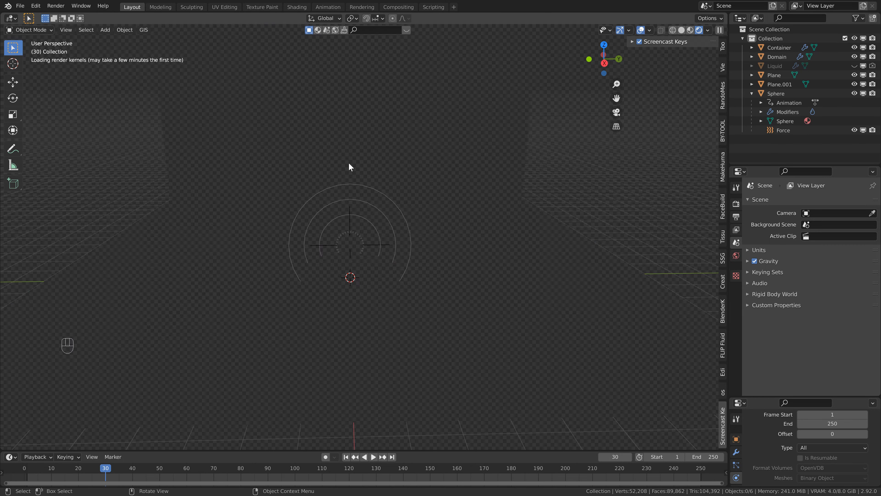
pyautogui.scroll(2, 394, 174)
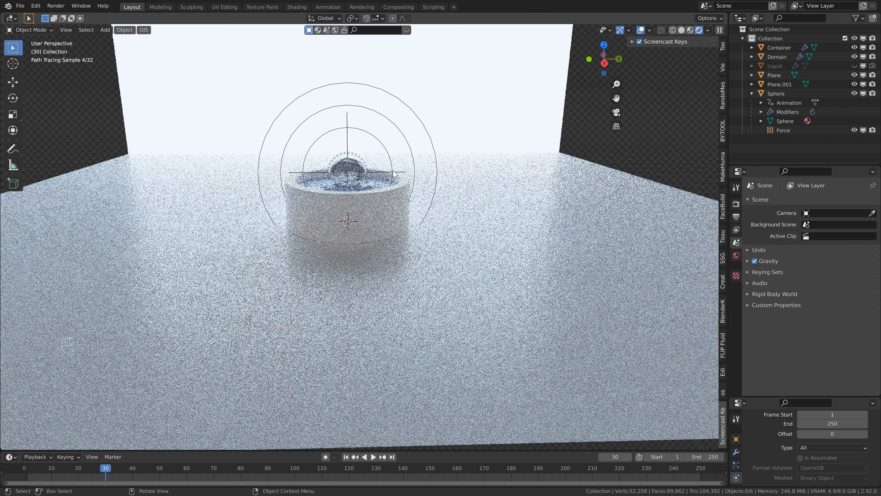
pyautogui.scroll(1, 395, 173)
pyautogui.hotkey('shift', 'a')
pyautogui.click(376, 206)
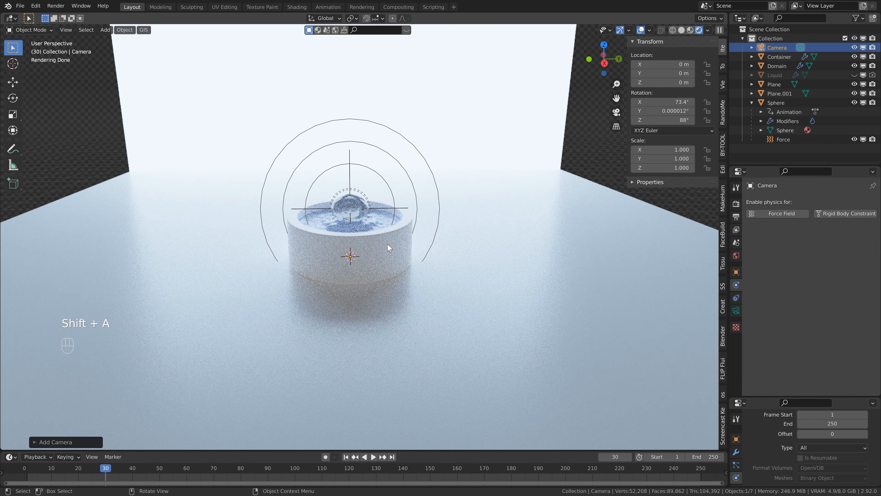